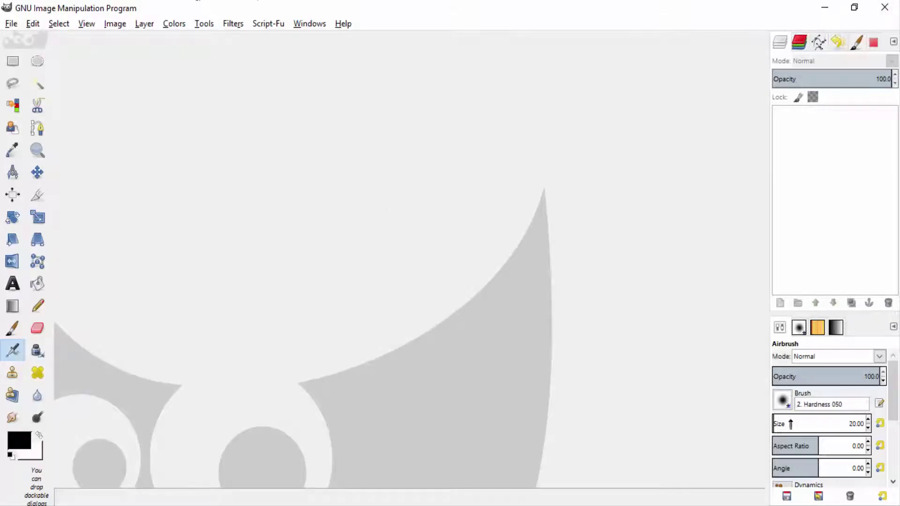
Load 2701070_l.jpg from the Zombie folder into GIMP as a new image and duplicate its layer.
click(820, 8)
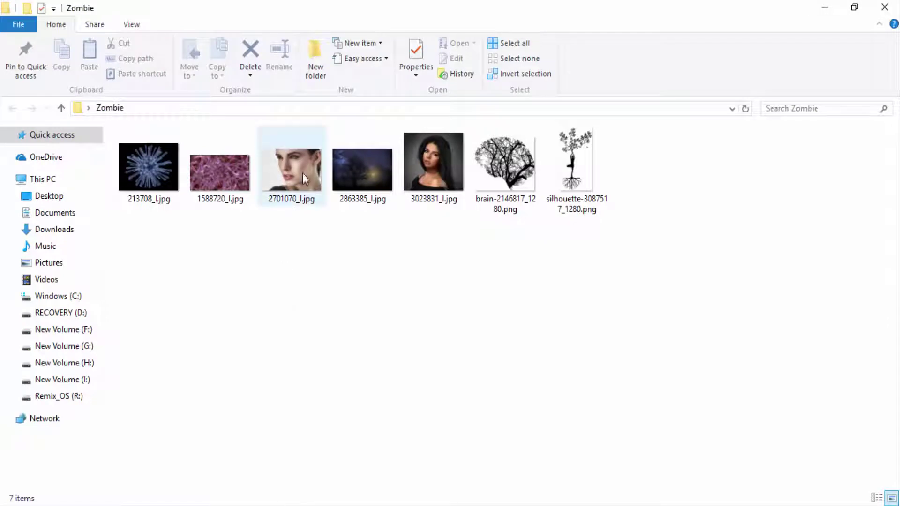
drag(300, 169, 428, 214)
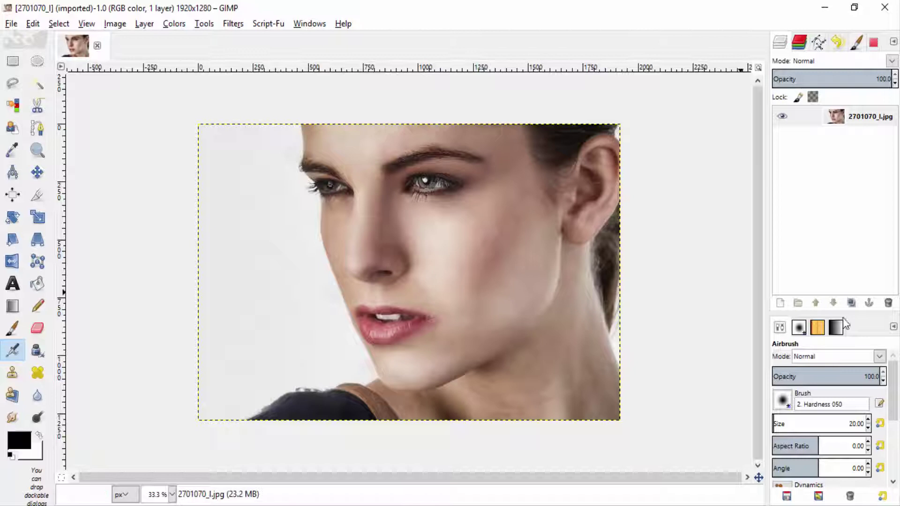
click(851, 303)
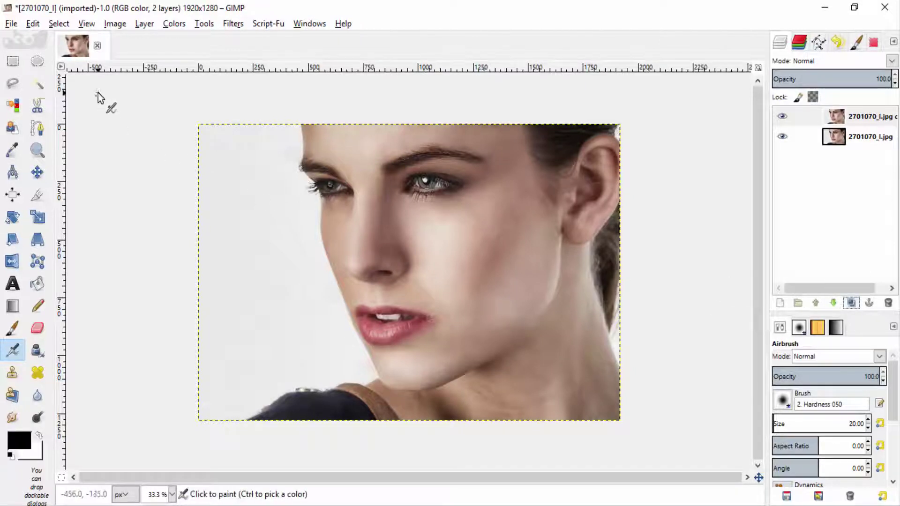
Desaturate the duplicate portrait layer, basing the shade of gray on Lightness.
click(174, 27)
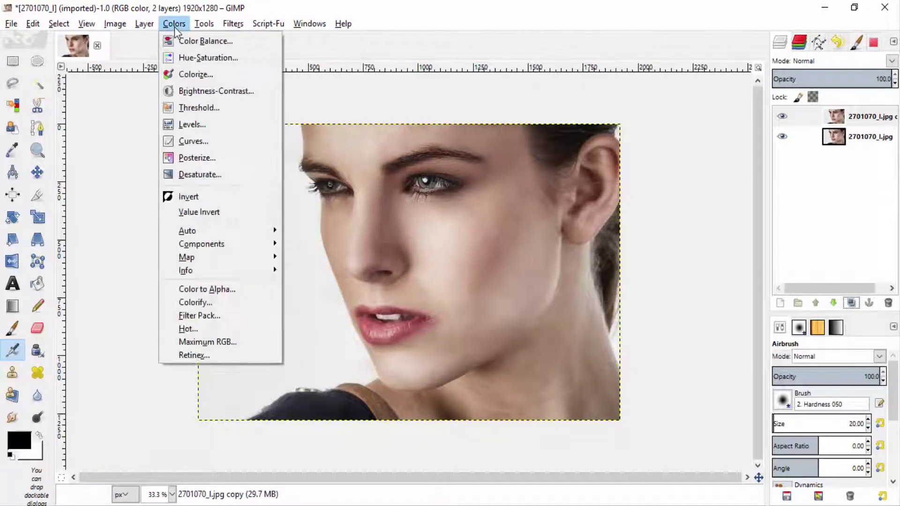
click(192, 180)
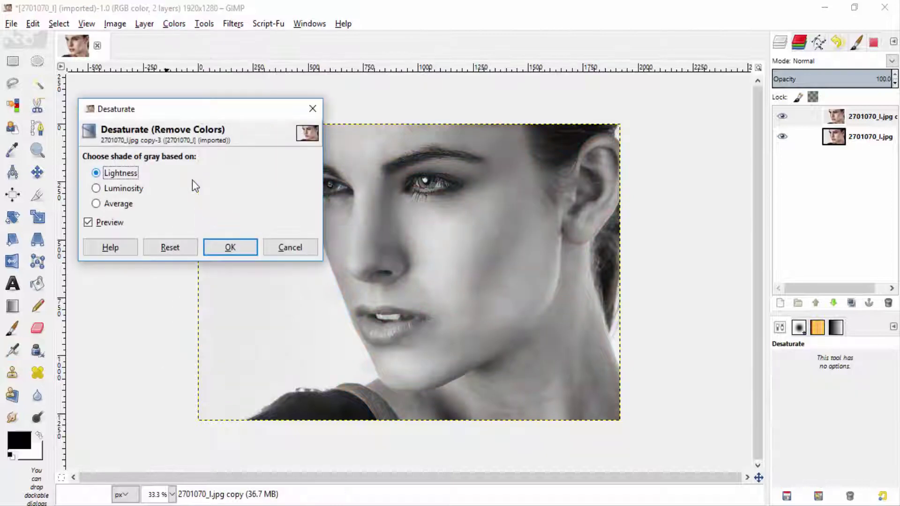
click(126, 189)
click(120, 204)
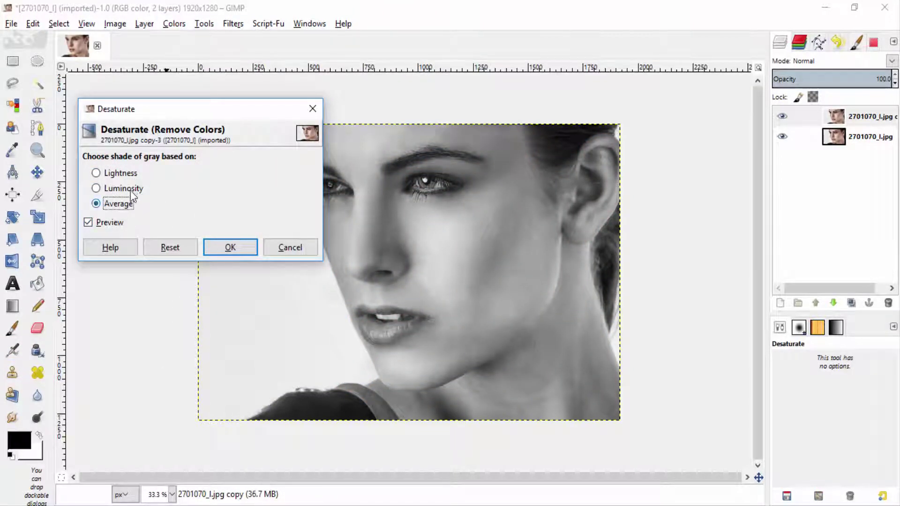
click(123, 174)
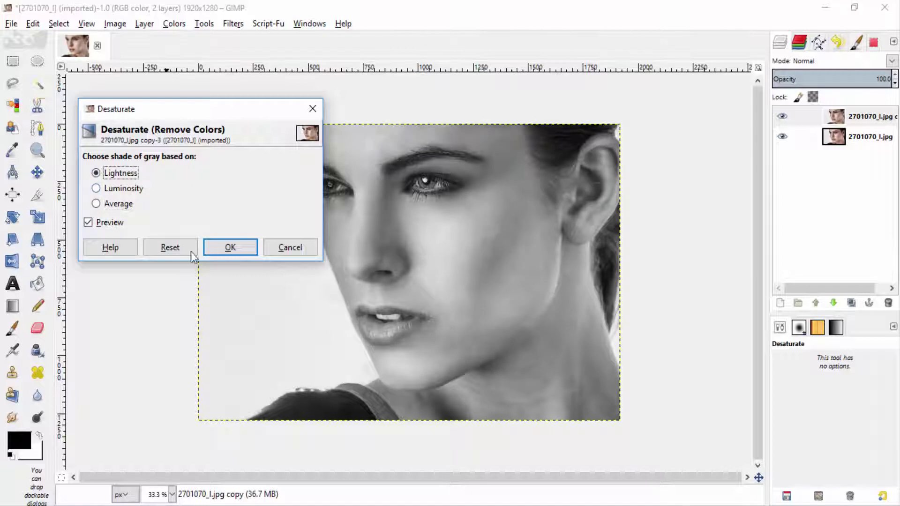
click(220, 250)
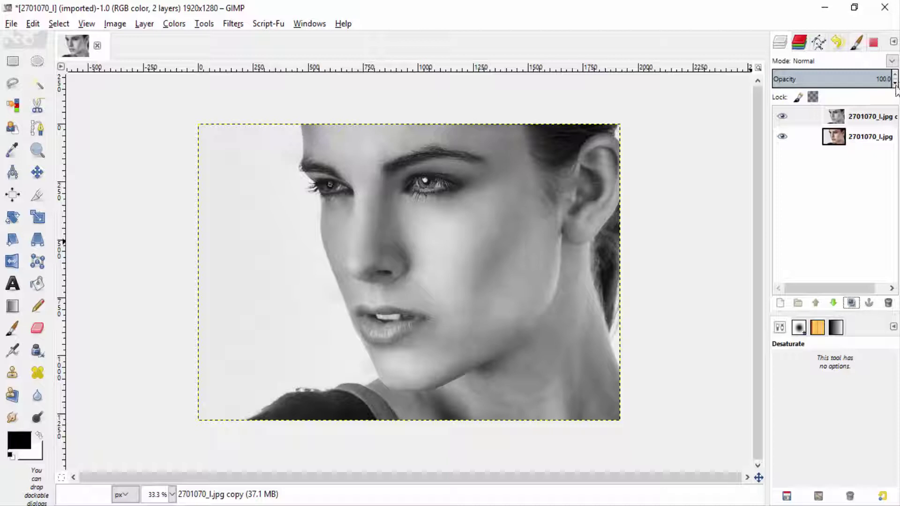
Set the desaturated layer's opacity to 35, toggling its visibility to compare it with the original.
drag(895, 87, 810, 86)
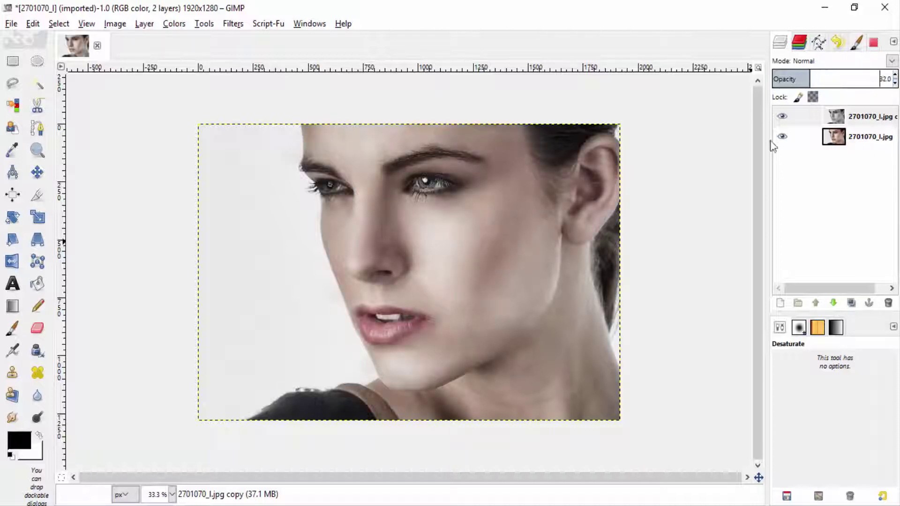
click(783, 118)
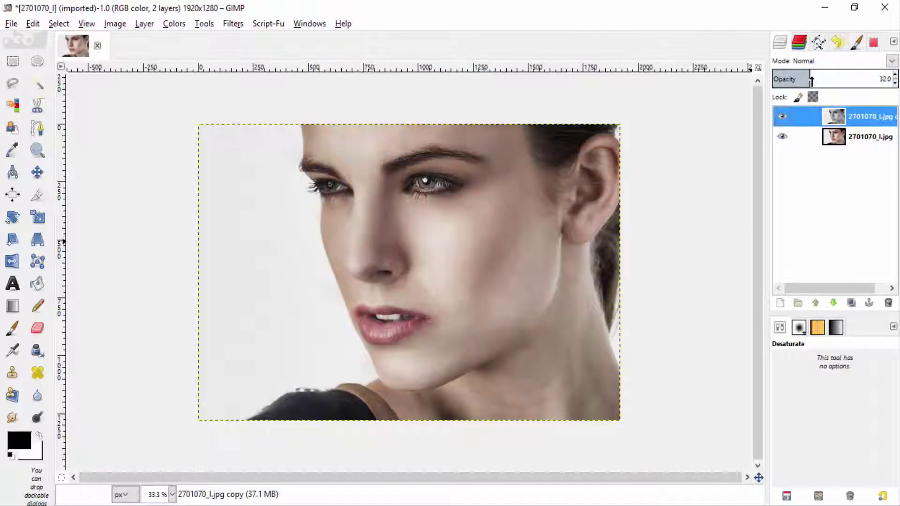
click(895, 75)
Add a layer mask initialized to White (full opacity) to the desaturated layer.
click(873, 117)
right_click(856, 113)
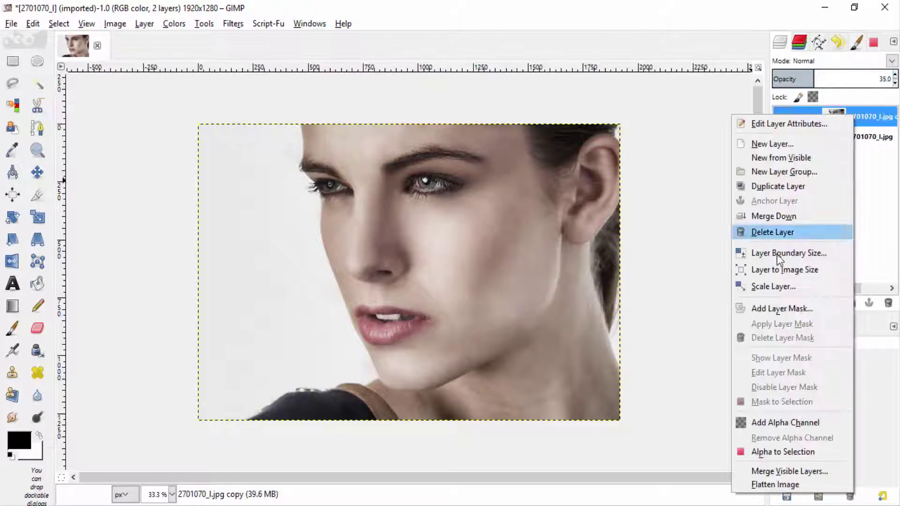
click(782, 308)
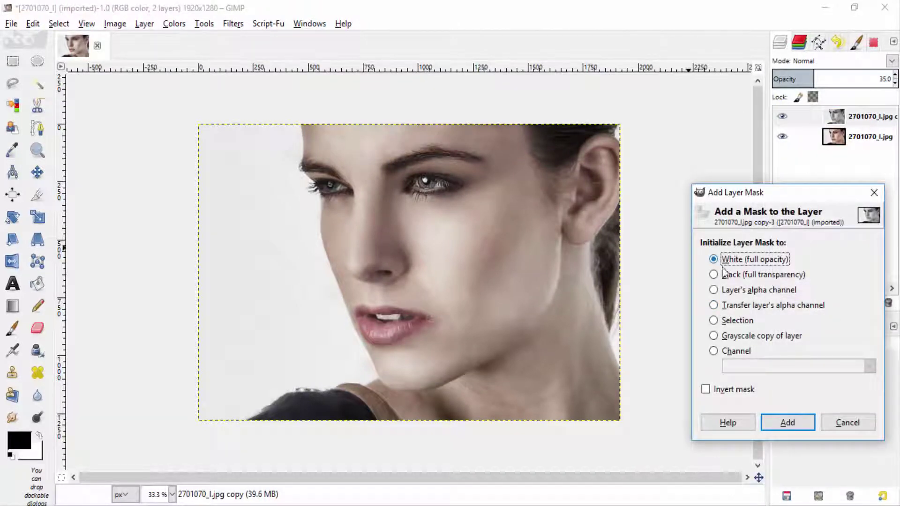
click(777, 425)
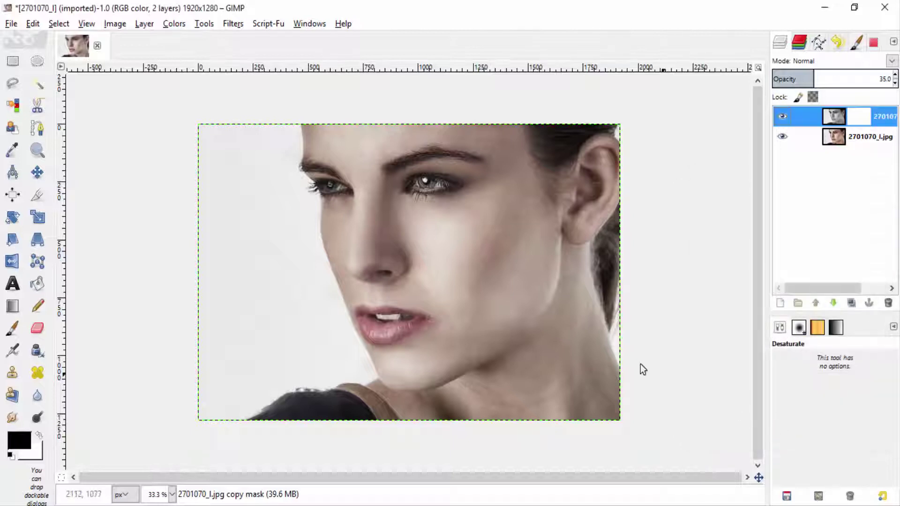
Paint black on the layer mask over both eyes with the Paintbrush at size 20 to restore their original color.
click(16, 335)
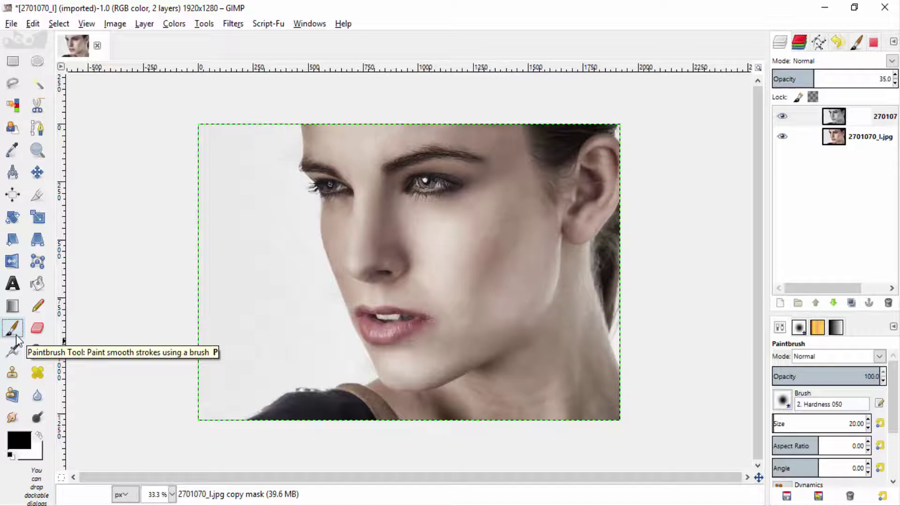
click(863, 119)
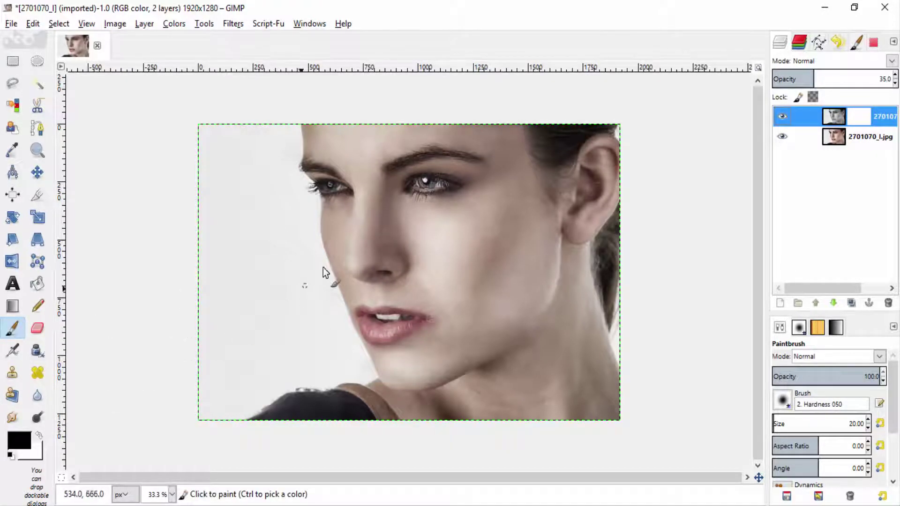
scroll(418, 174, up, 5)
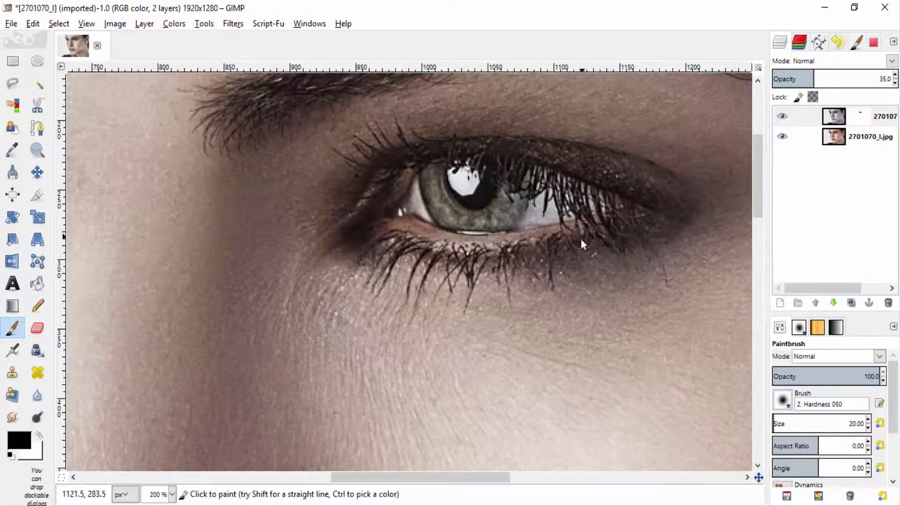
scroll(581, 238, down, 2)
scroll(300, 230, up, 2)
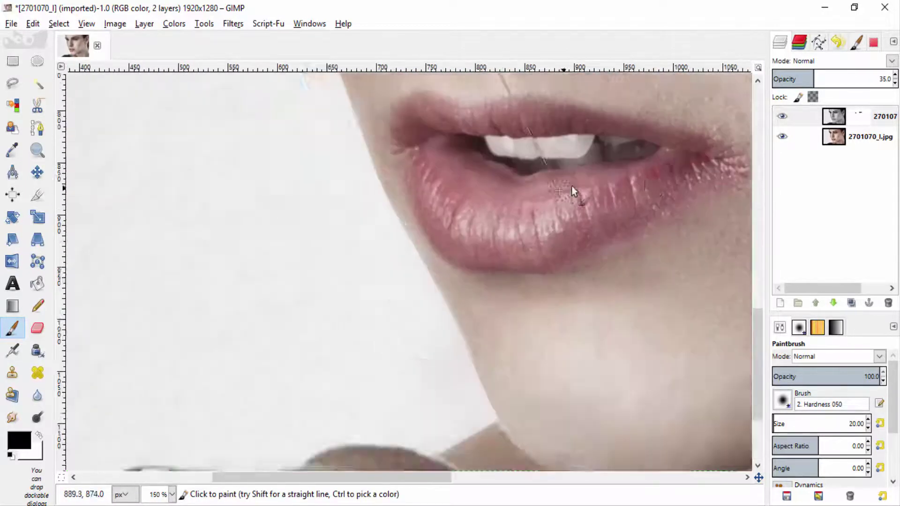
Enlarge the brush to size 65 and paint black on the mask over the upper and lower lips to restore their red color.
scroll(572, 187, up, 2)
key(bracketright)
key(bracketright)
key(bracketright)
key(bracketright)
key(bracketright)
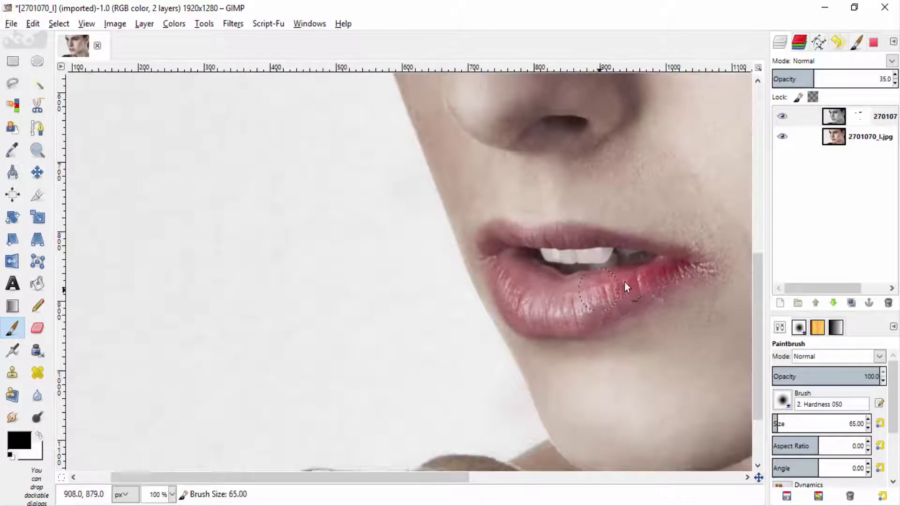
scroll(375, 481, right, 5)
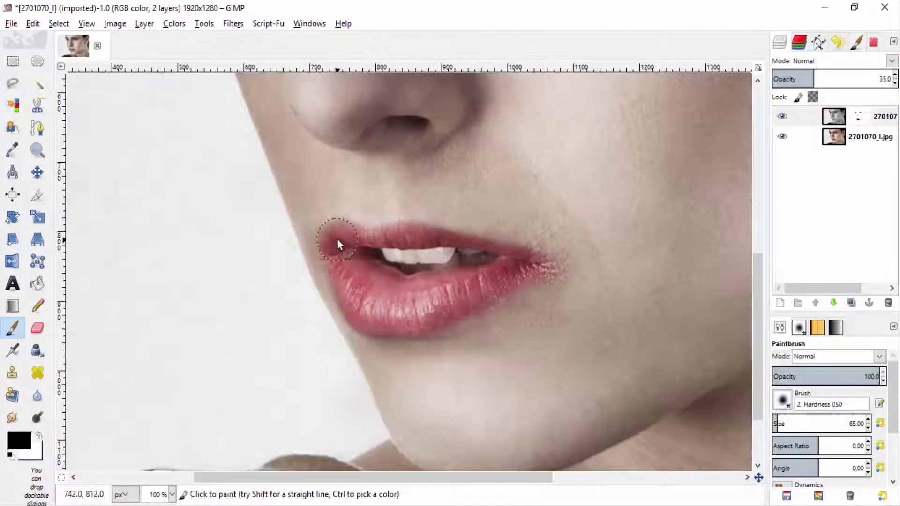
Paint black on the mask over the hair, the dark shirt and the brown shoulder strap to restore their original color.
scroll(429, 307, down, 4)
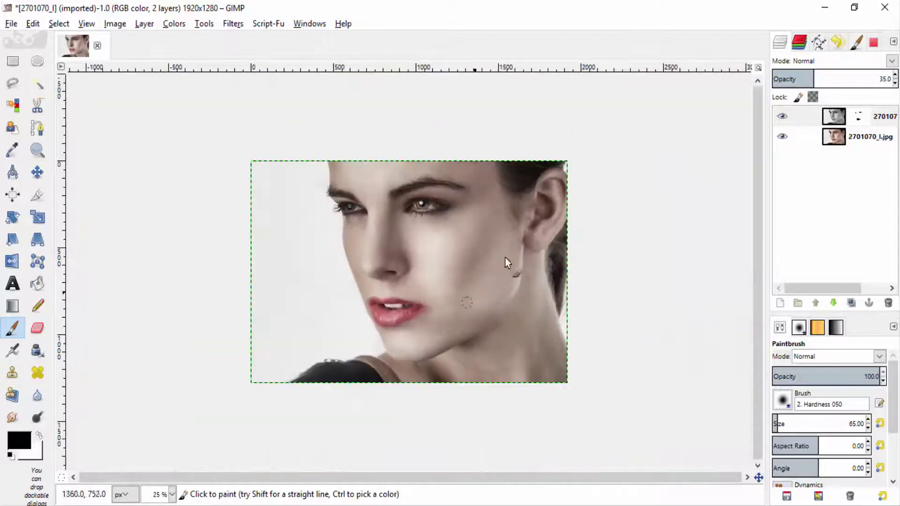
scroll(518, 192, up, 2)
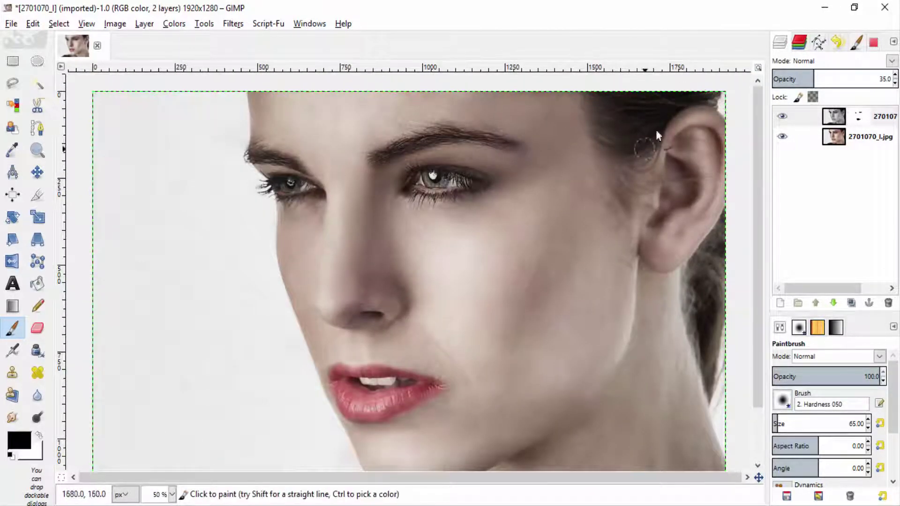
drag(612, 106, 657, 108)
scroll(703, 352, down, 3)
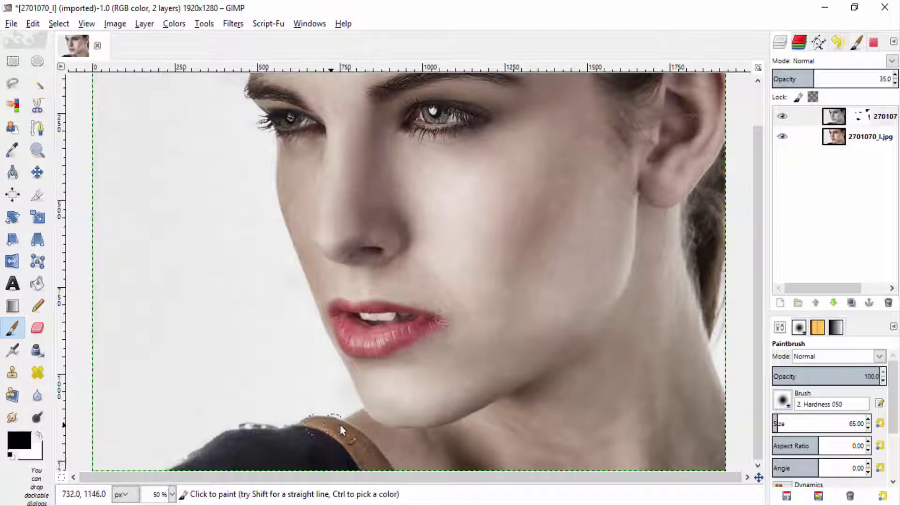
key(minus)
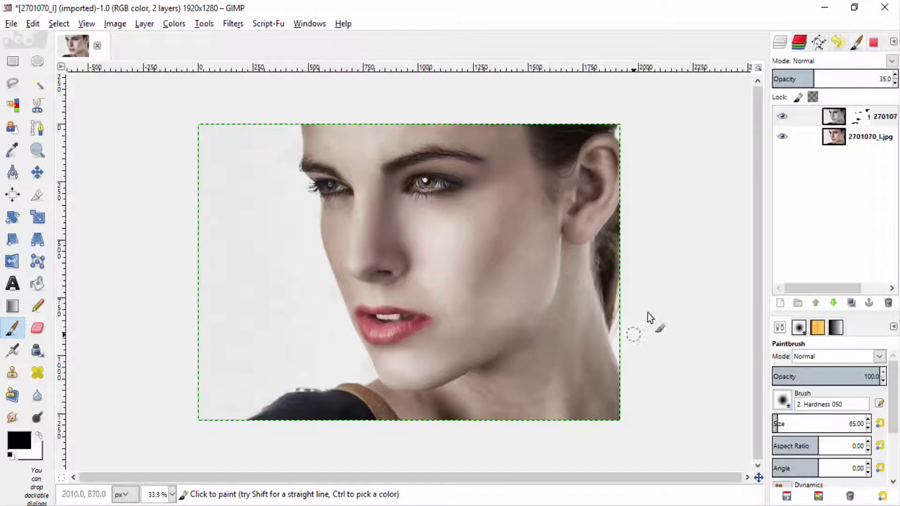
Merge the masked desaturated layer into the photo layer and add a new transparent layer of 1920 × 1280 px.
right_click(870, 122)
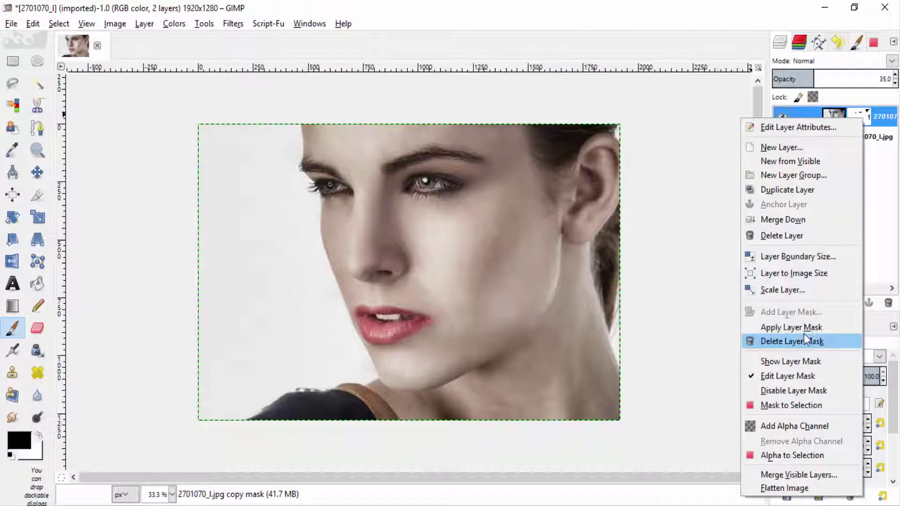
key(Escape)
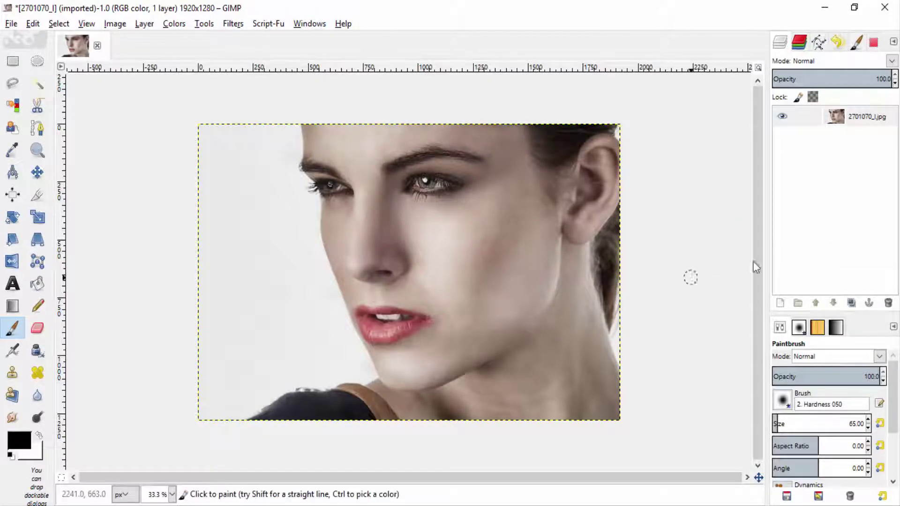
click(780, 304)
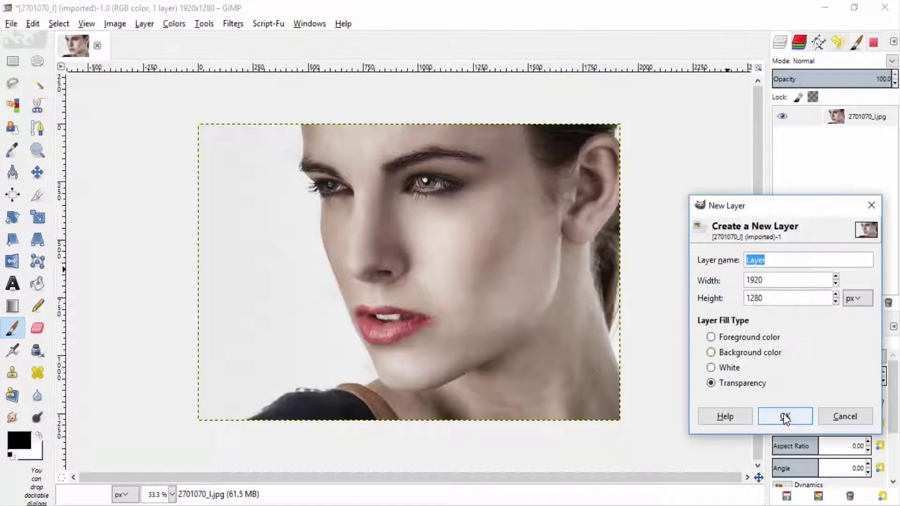
click(784, 416)
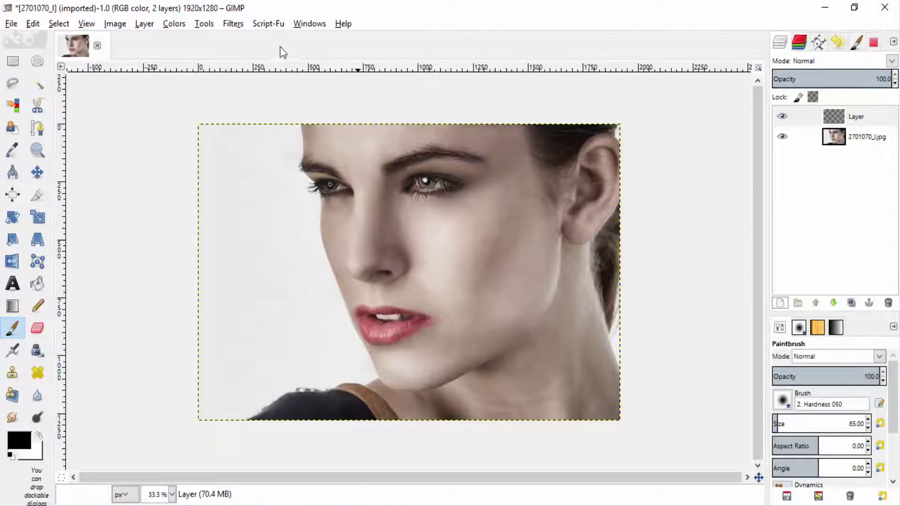
Render Solid Noise on the new layer with Turbulent enabled, detail 15, X size 16.0 and Y size 16.0.
click(234, 27)
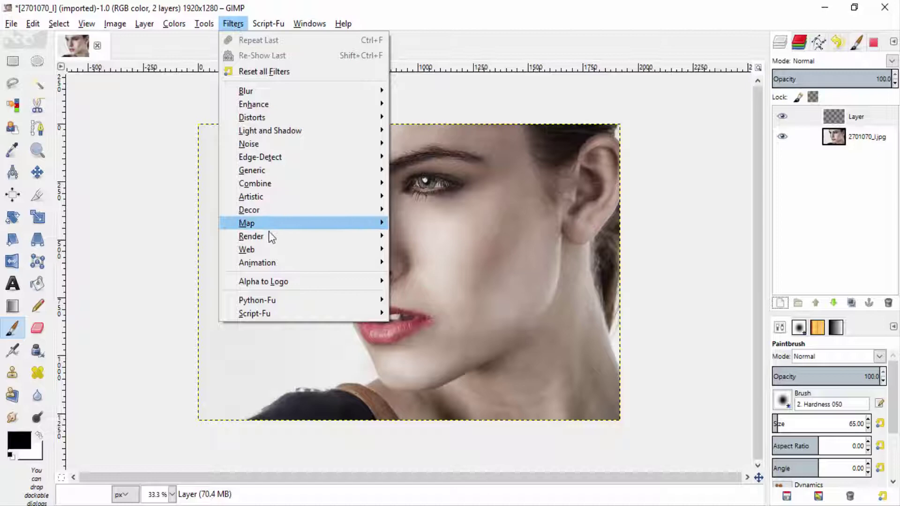
mouse_move(269, 238)
mouse_move(448, 242)
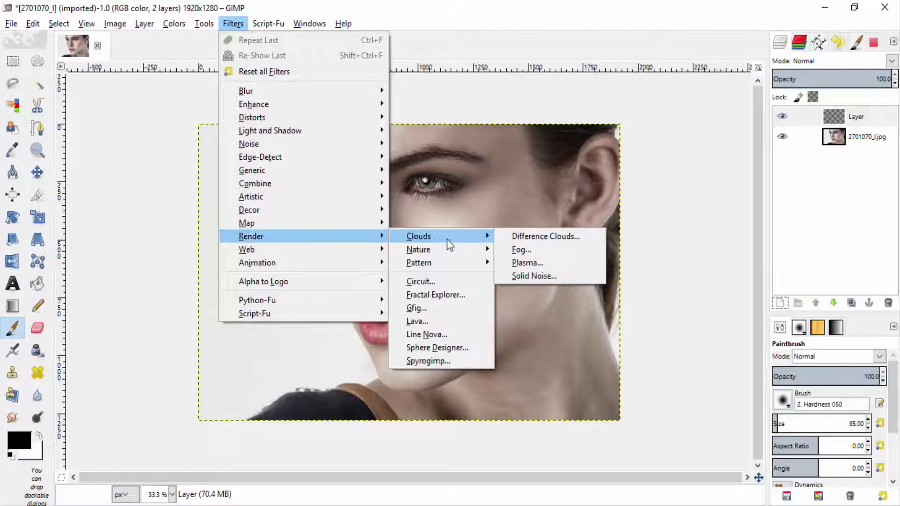
click(534, 273)
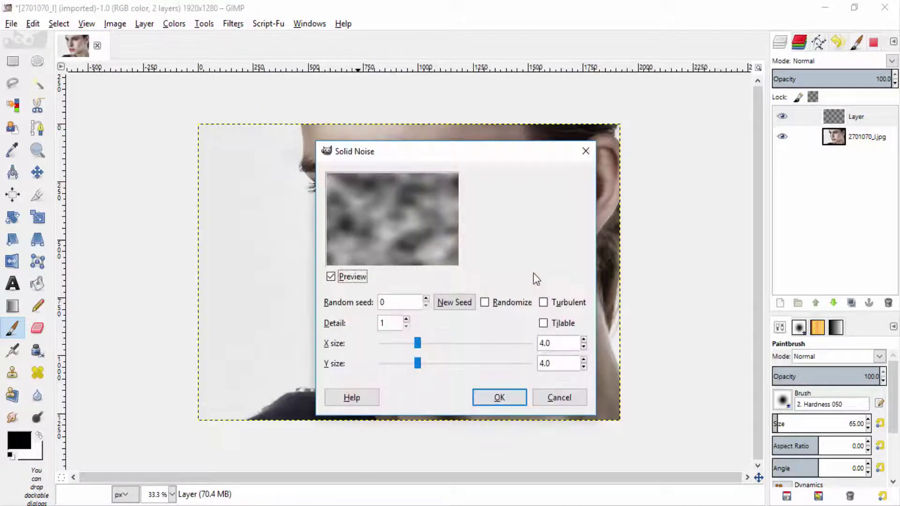
click(553, 304)
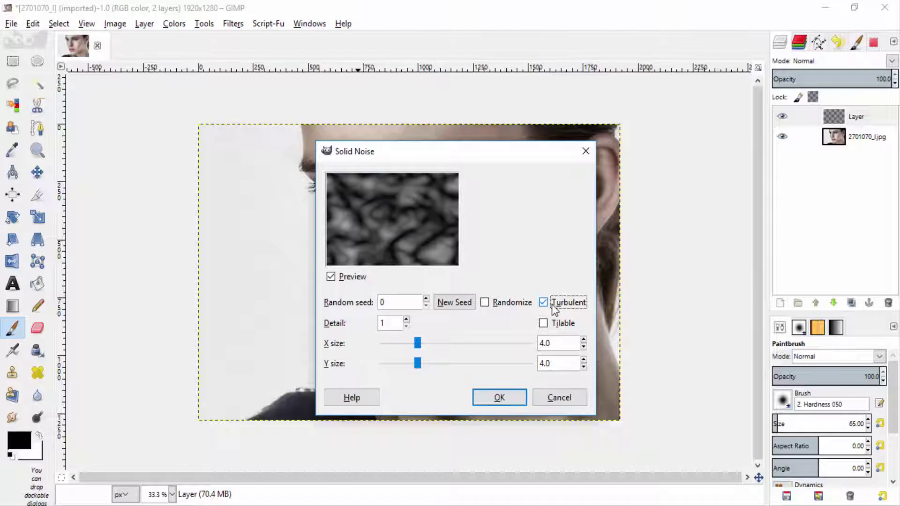
click(584, 343)
click(584, 344)
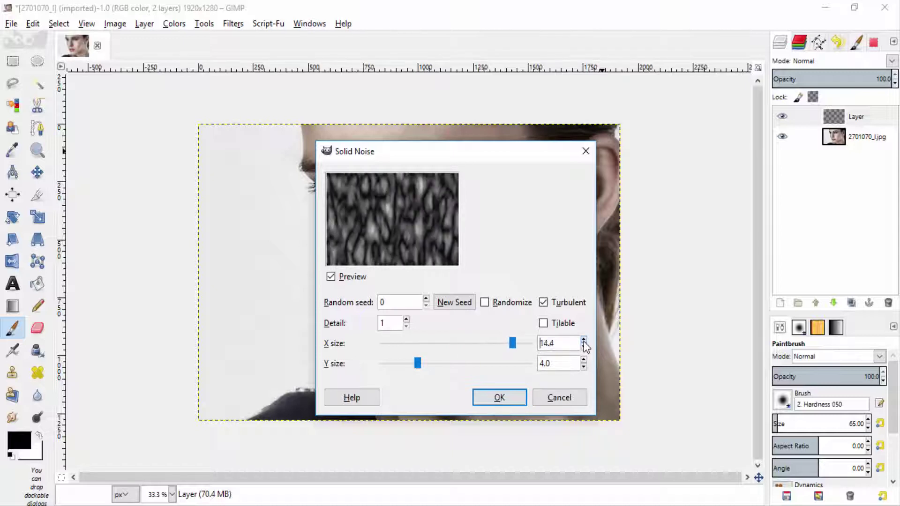
click(583, 360)
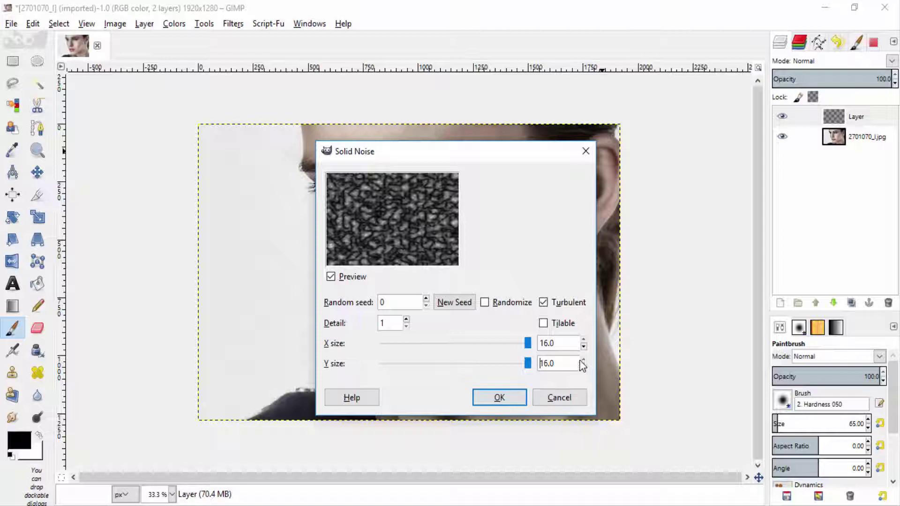
click(406, 320)
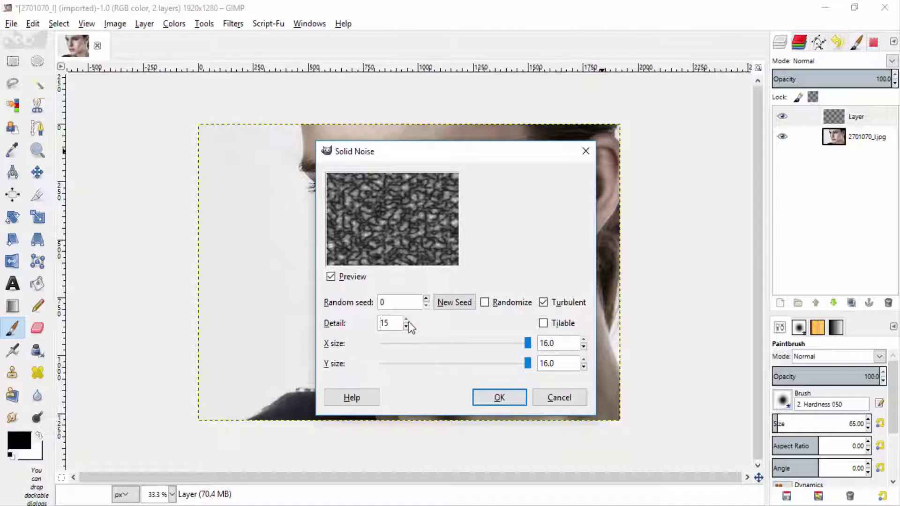
click(498, 399)
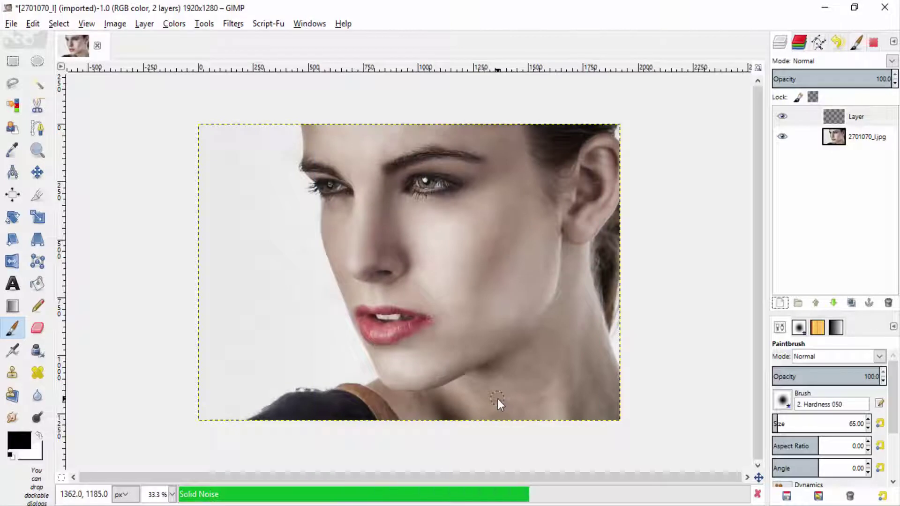
Rename the rendered noise layer as Noise and lower it beneath the photo layer.
double_click(857, 115)
text(Noise)
key(Return)
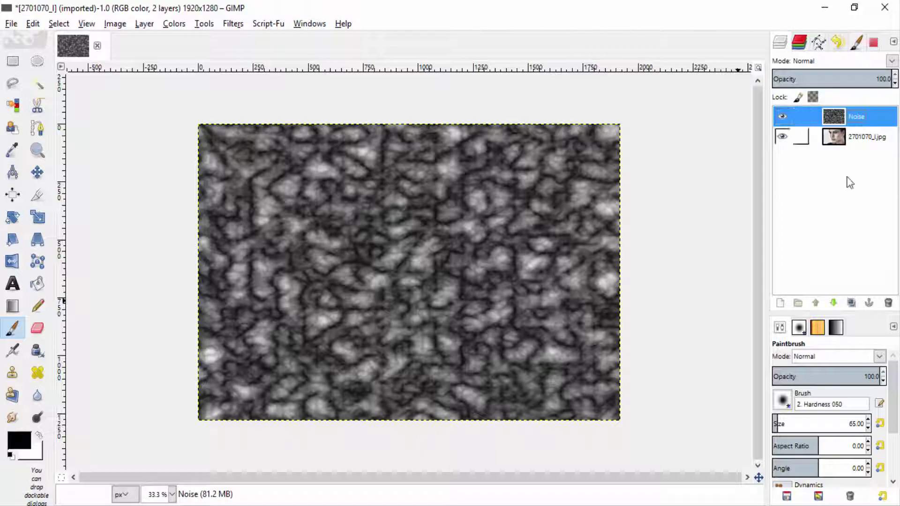
click(833, 303)
Duplicate the photo layer and lower the original photo beneath the Noise layer, leaving the copy on top.
click(840, 117)
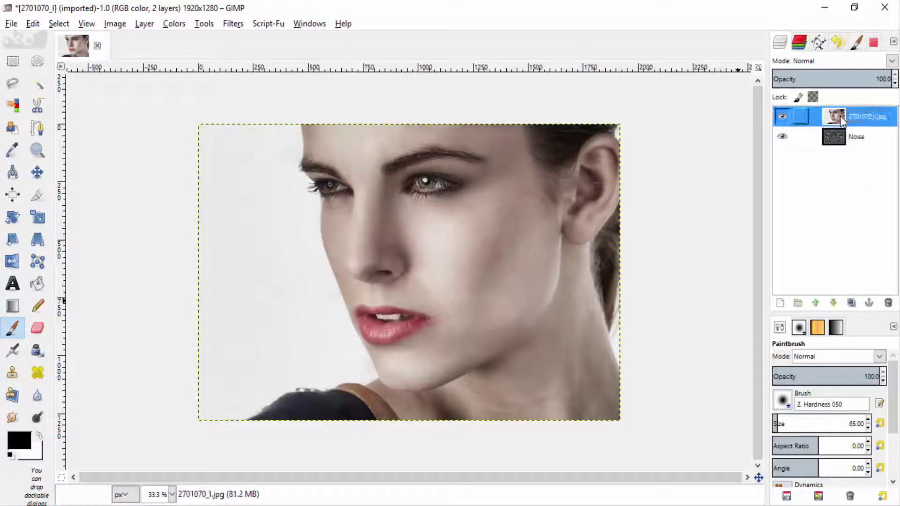
click(851, 302)
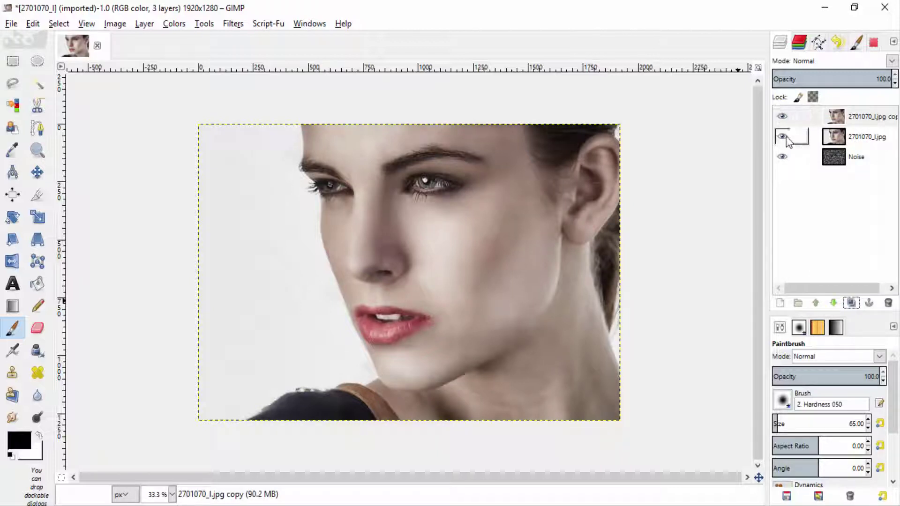
click(849, 140)
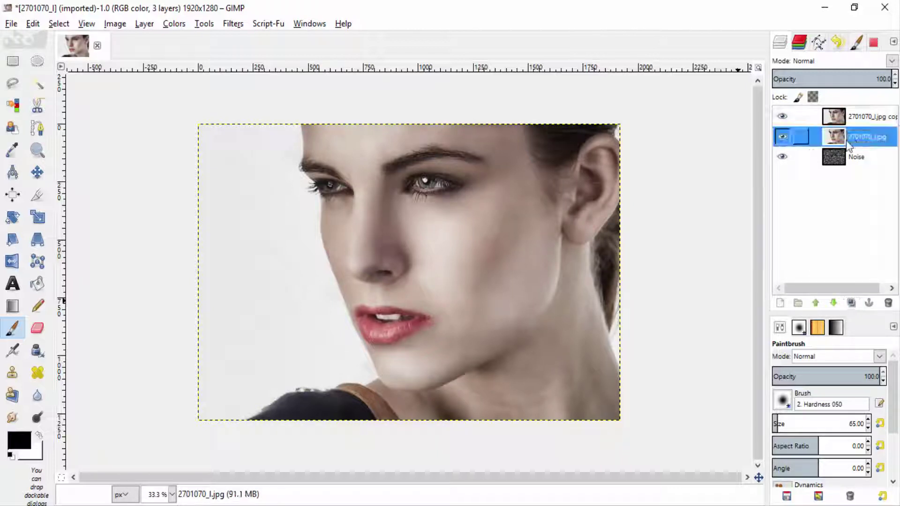
click(834, 302)
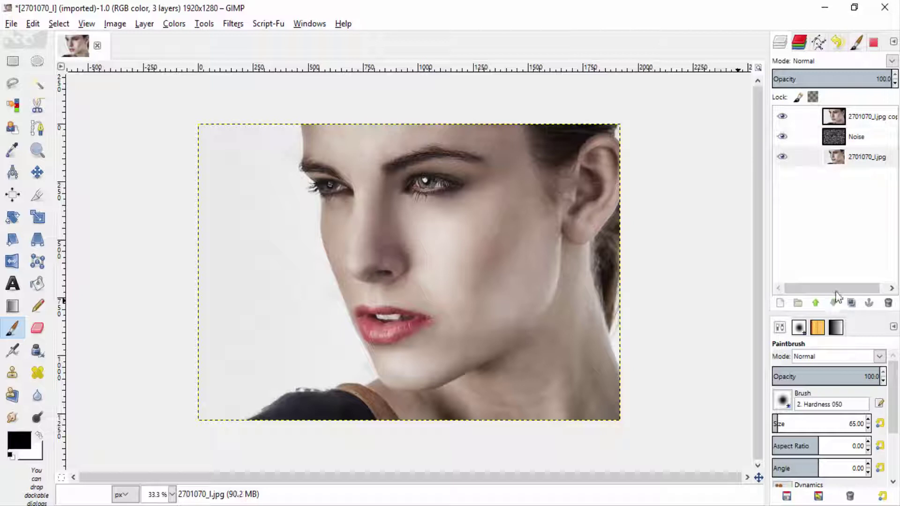
Add a White (full opacity) layer mask to the photo copy.
click(843, 123)
right_click(856, 117)
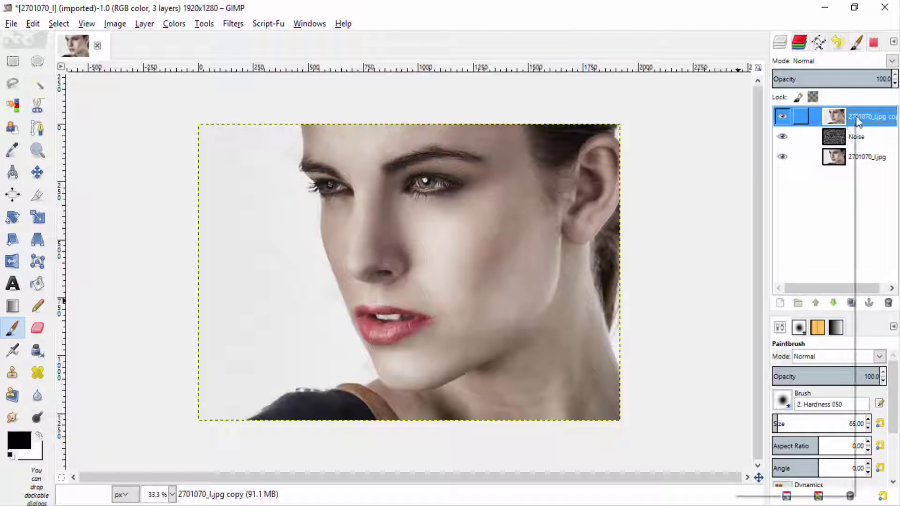
click(803, 316)
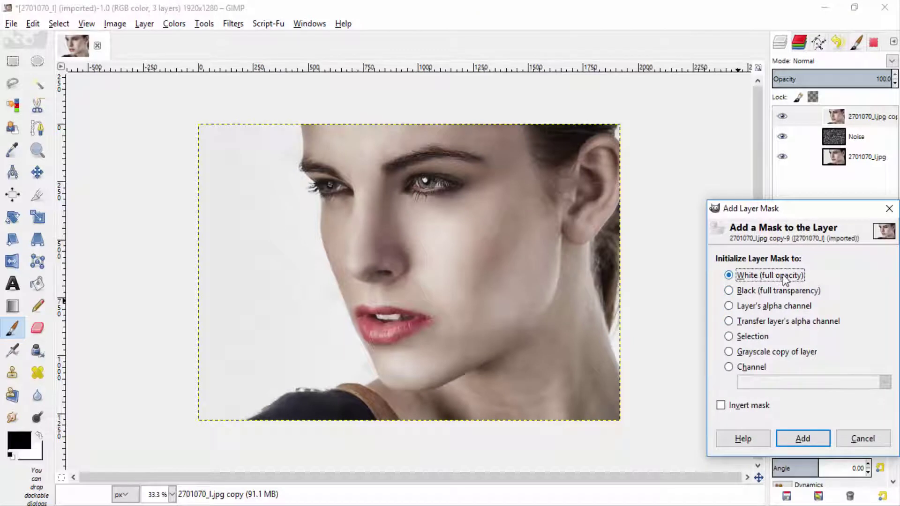
click(802, 438)
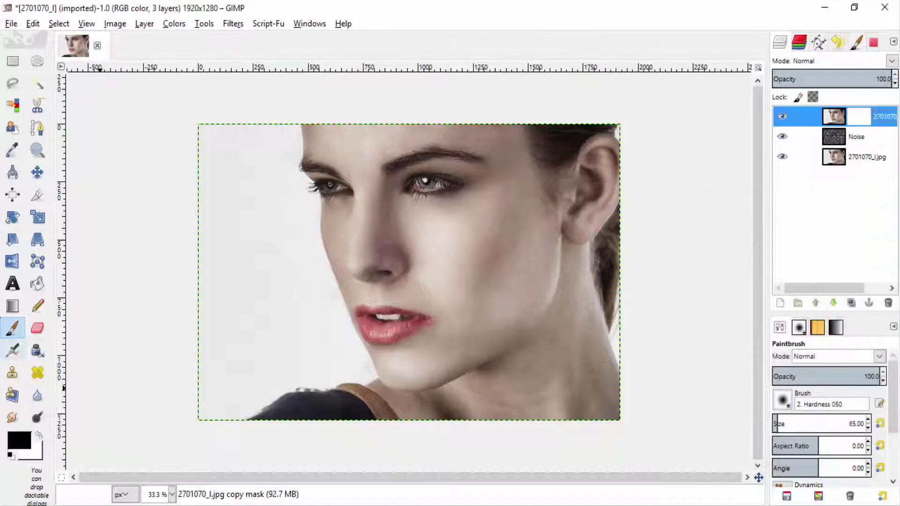
Airbrush a round black patch on the mask over the cheek, using the 2. Hardness 075 brush at size 319.83.
click(17, 353)
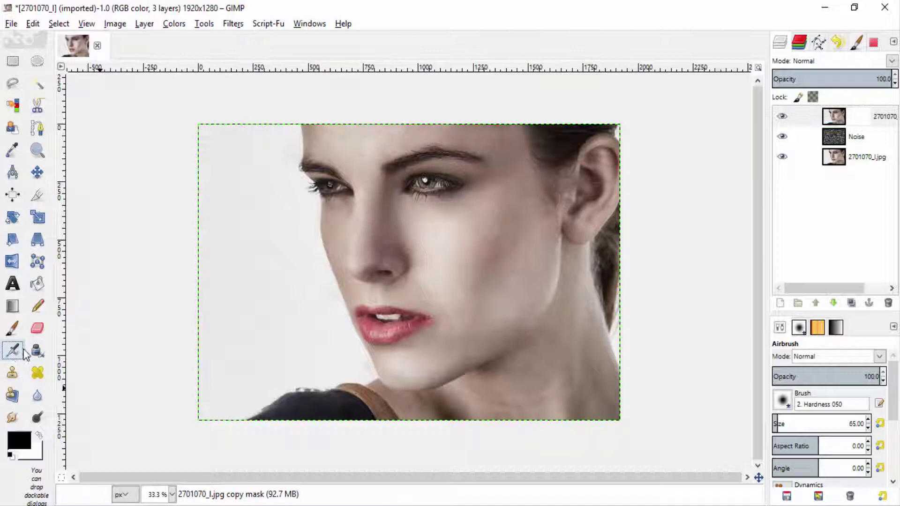
click(782, 401)
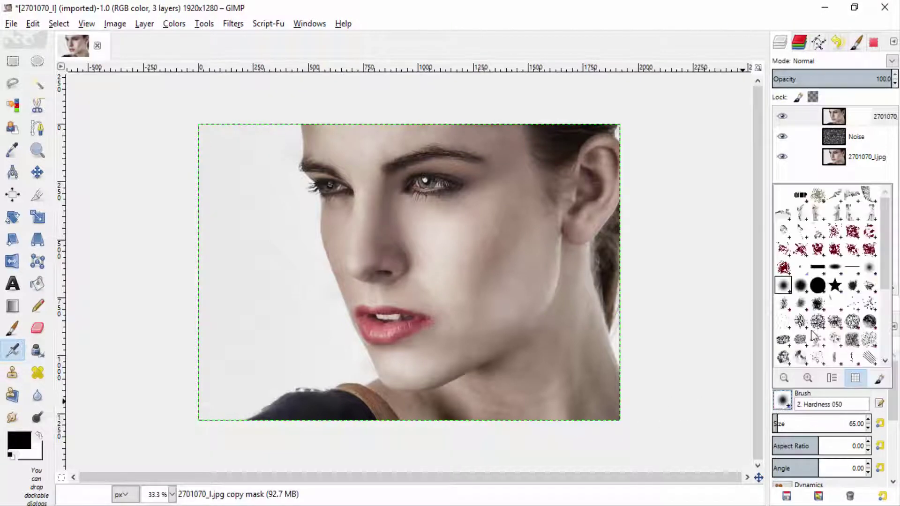
click(802, 286)
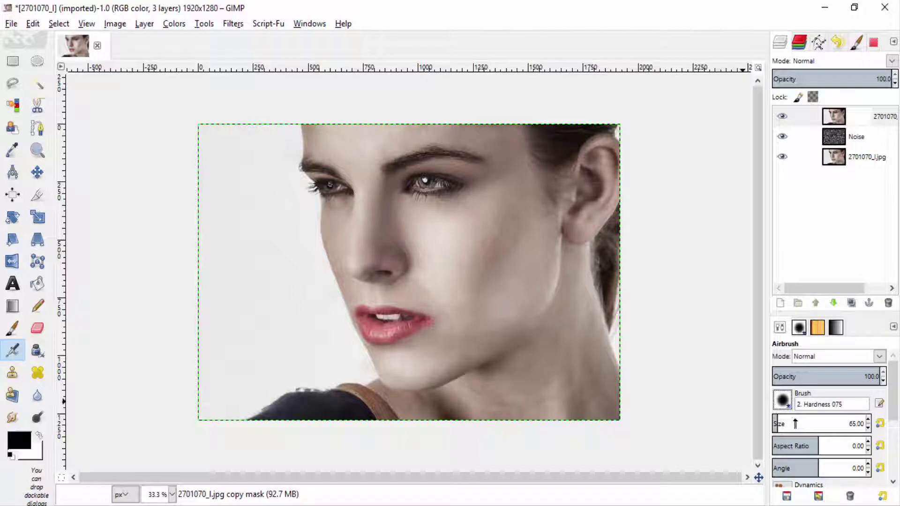
click(802, 424)
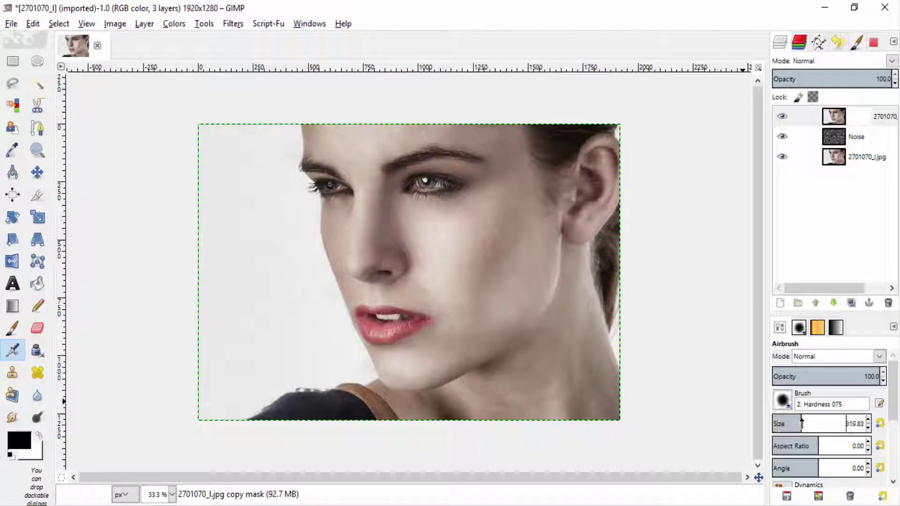
click(488, 261)
click(487, 261)
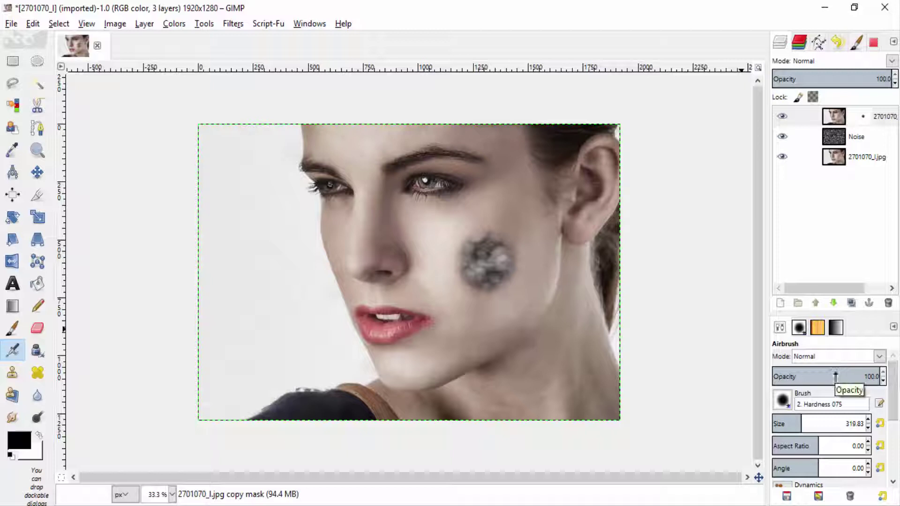
Set the airbrush opacity to 55.5 and paint the mask around the cheek patch to widen the noise area.
drag(854, 380, 833, 378)
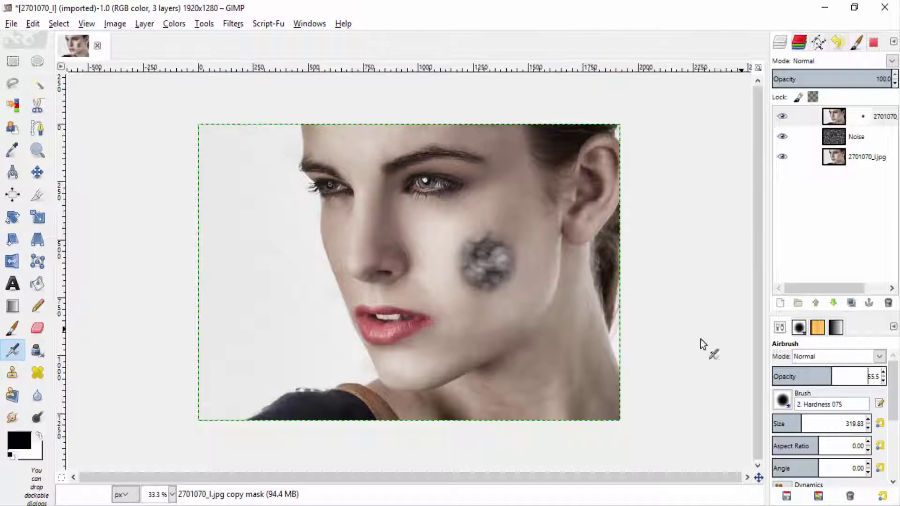
mouse_move(484, 237)
mouse_down()
mouse_move(499, 232)
mouse_move(518, 260)
mouse_up()
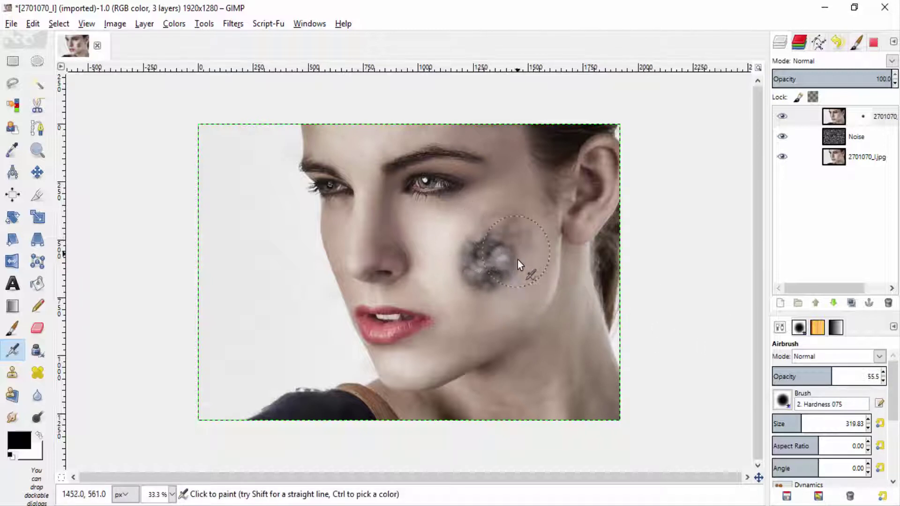
mouse_move(493, 299)
mouse_down()
mouse_move(513, 280)
mouse_move(514, 249)
mouse_move(497, 231)
mouse_up()
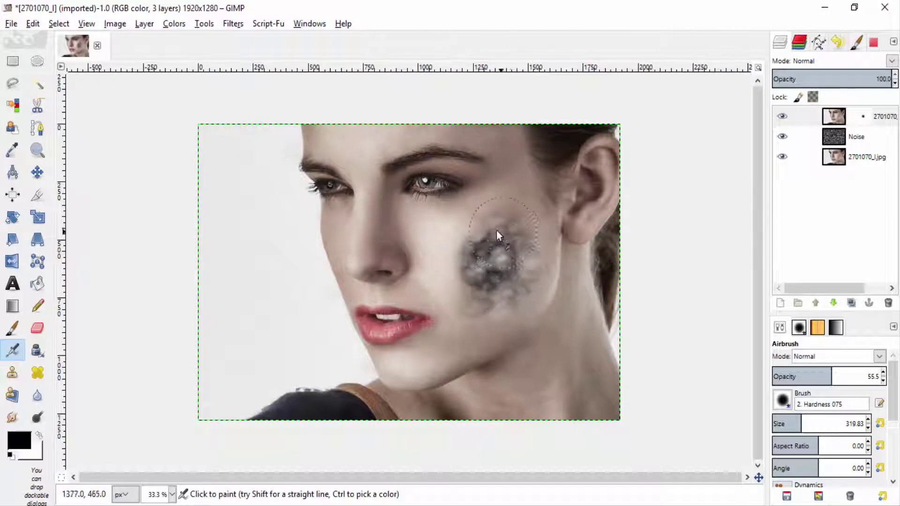
drag(450, 264, 480, 241)
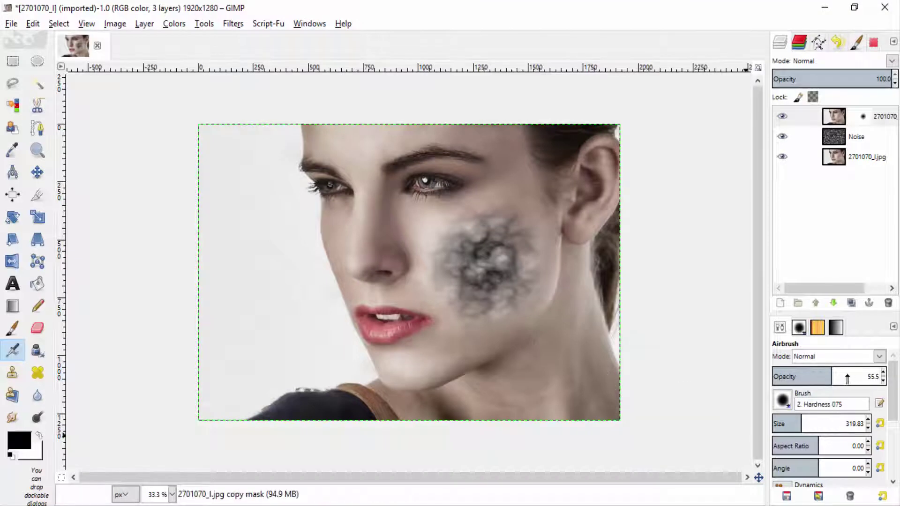
Lower the airbrush opacity to 34.8 and extend the noise patch faintly toward the ear and down to the jaw.
click(808, 376)
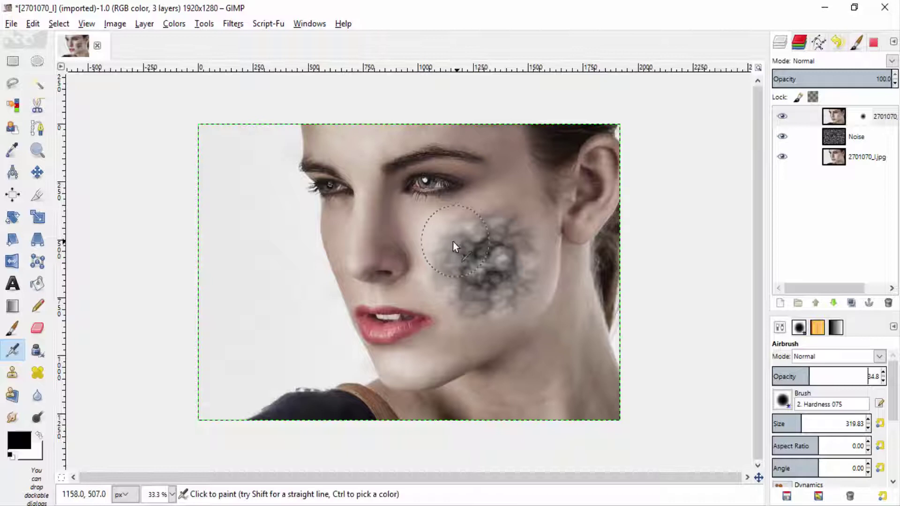
mouse_move(452, 241)
mouse_down()
mouse_move(473, 211)
mouse_move(491, 210)
mouse_move(515, 213)
mouse_move(533, 230)
mouse_up()
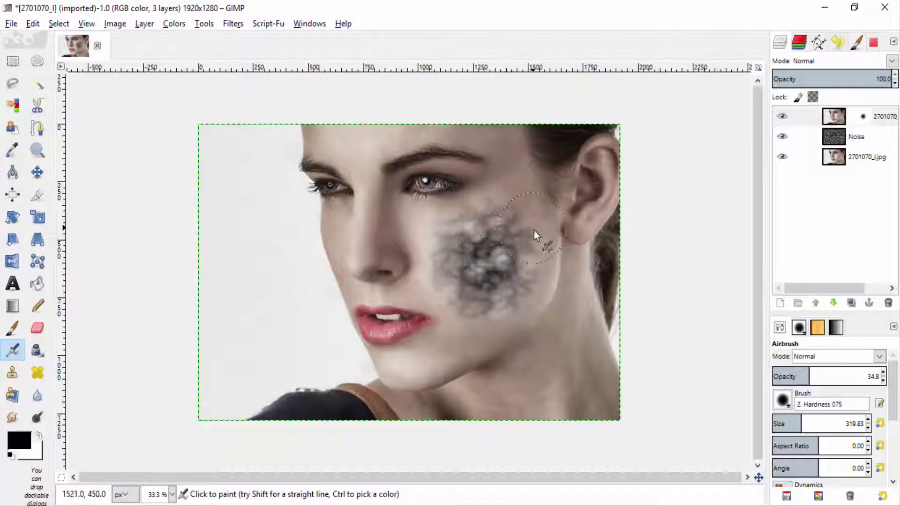
mouse_move(460, 346)
mouse_down()
mouse_move(443, 316)
mouse_move(447, 328)
mouse_up()
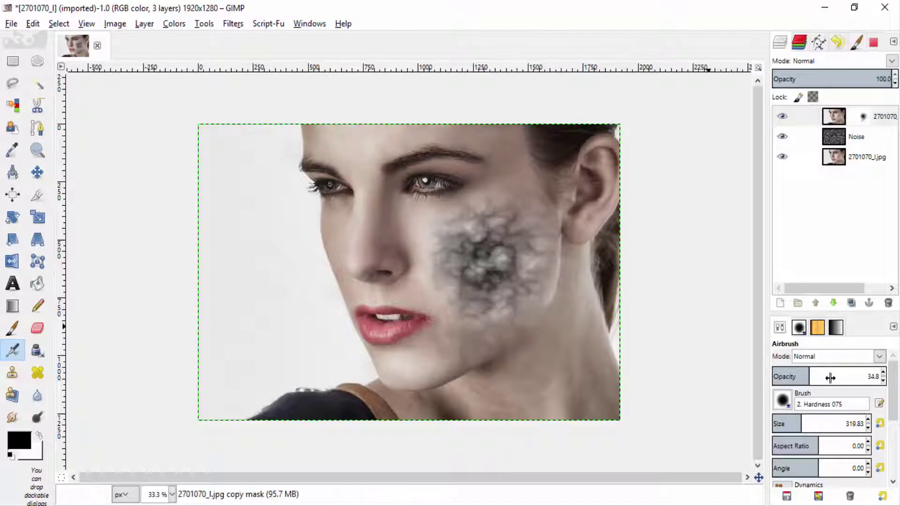
Airbrush the patch's outer edges with the 2. Hardness 025 brush at size 100.19, using opacities 9.1 and 16.1.
click(788, 378)
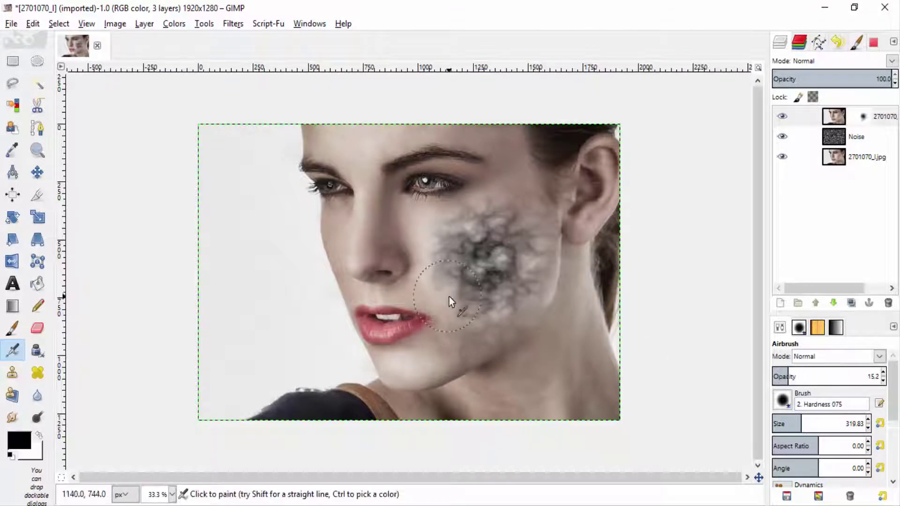
click(782, 401)
click(868, 269)
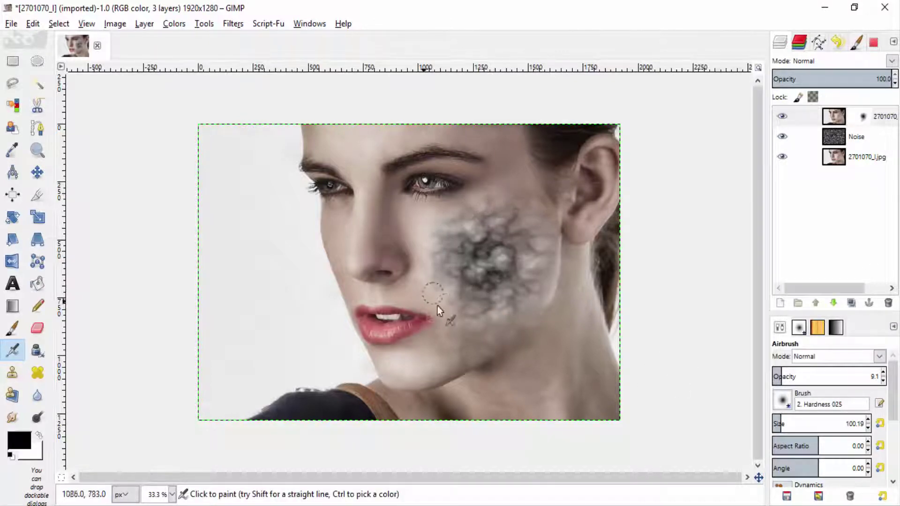
click(883, 372)
click(883, 380)
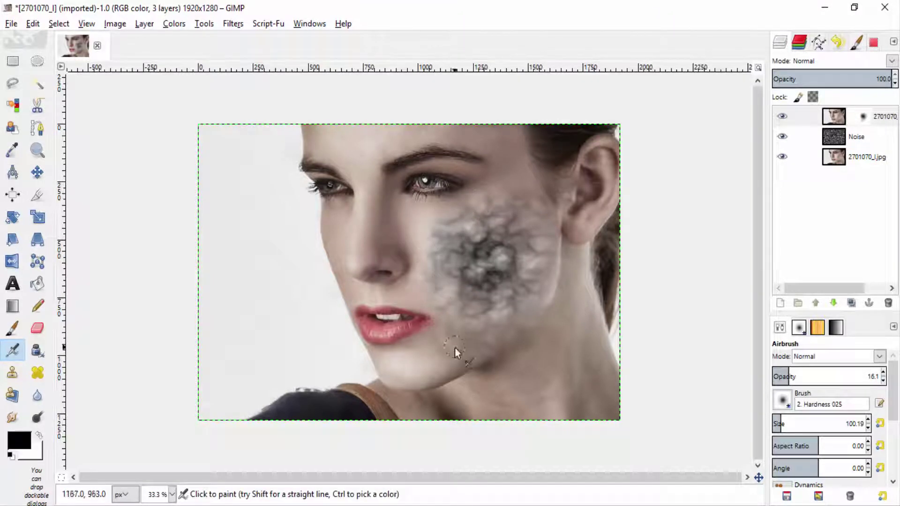
key(minus)
key(minus)
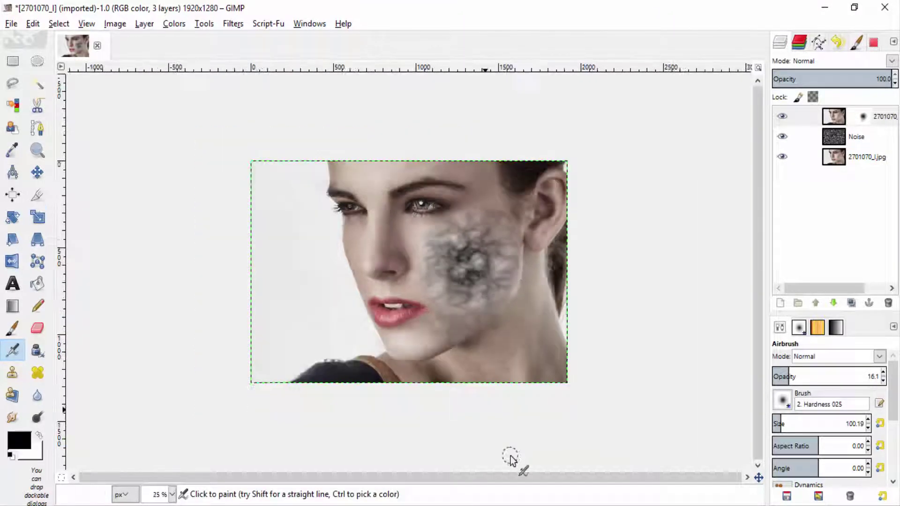
key(plus)
key(plus)
Add brain-2146817_1280.png from the Zombie folder in File Explorer as a layer above Noise and set its opacity to 75.
click(836, 138)
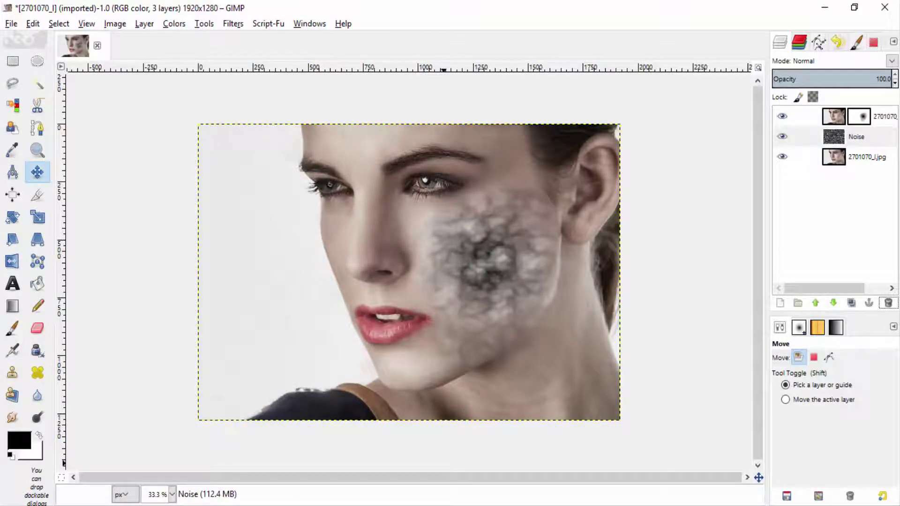
click(413, 504)
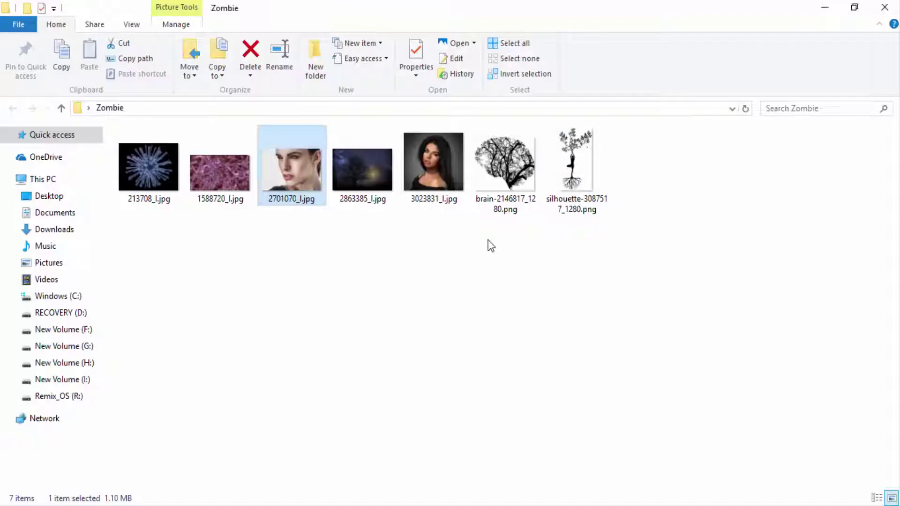
drag(506, 178, 465, 308)
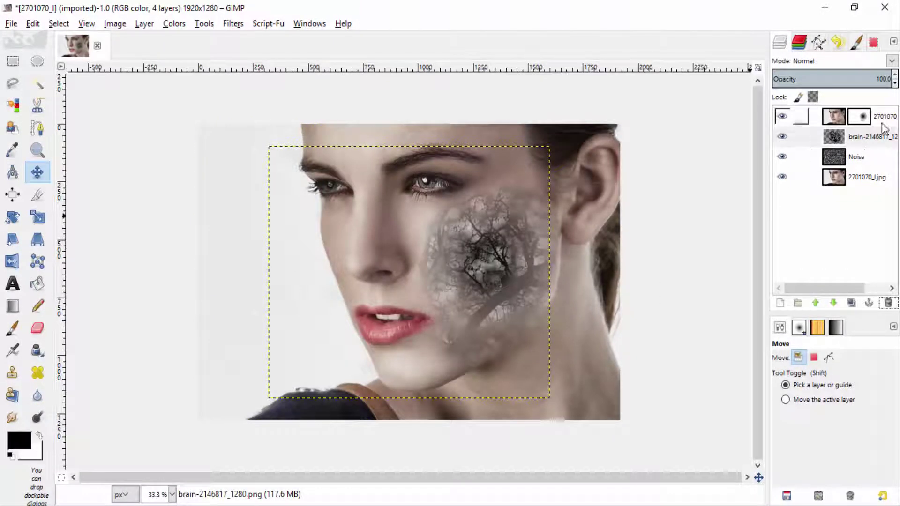
click(895, 83)
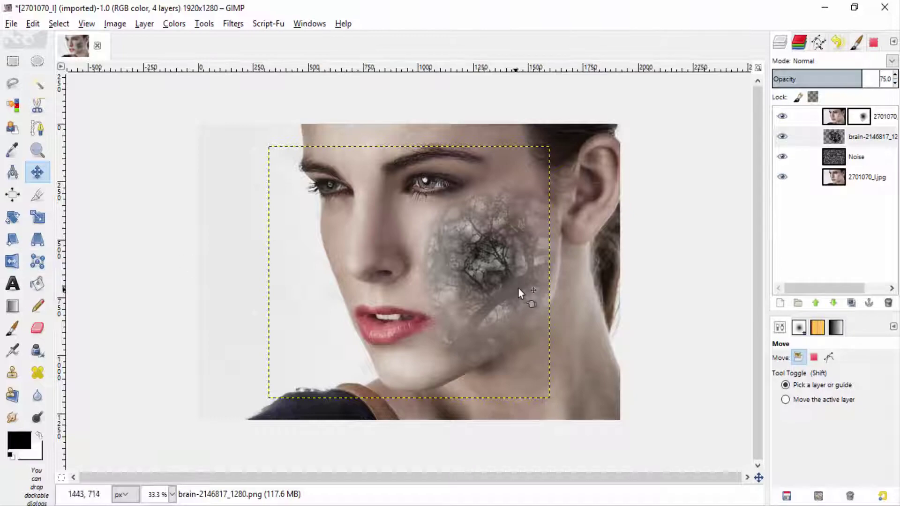
Scale up the branch layer until it extends past all edges of the photo.
click(38, 217)
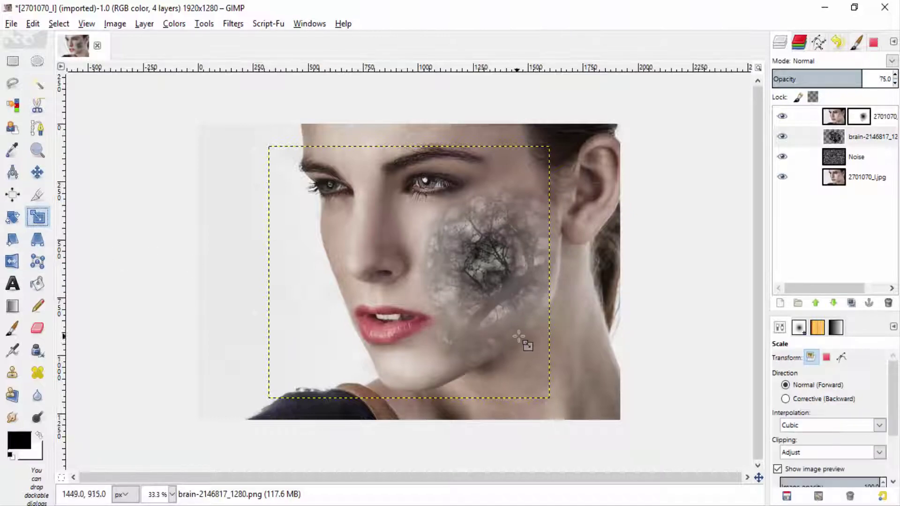
drag(518, 336, 605, 401)
drag(392, 228, 237, 161)
drag(565, 457, 572, 464)
click(738, 166)
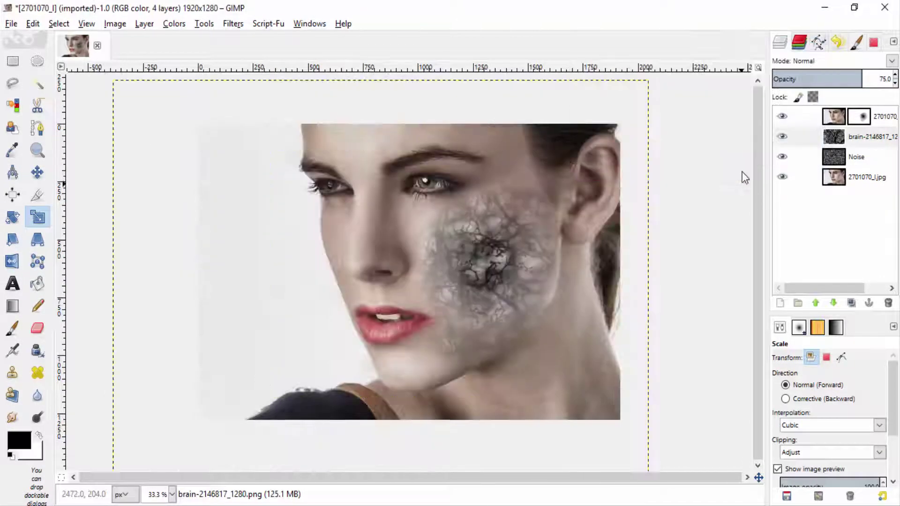
Shift the branch layer slightly to the left so its darker twigs sit over the cheek patch.
key(m)
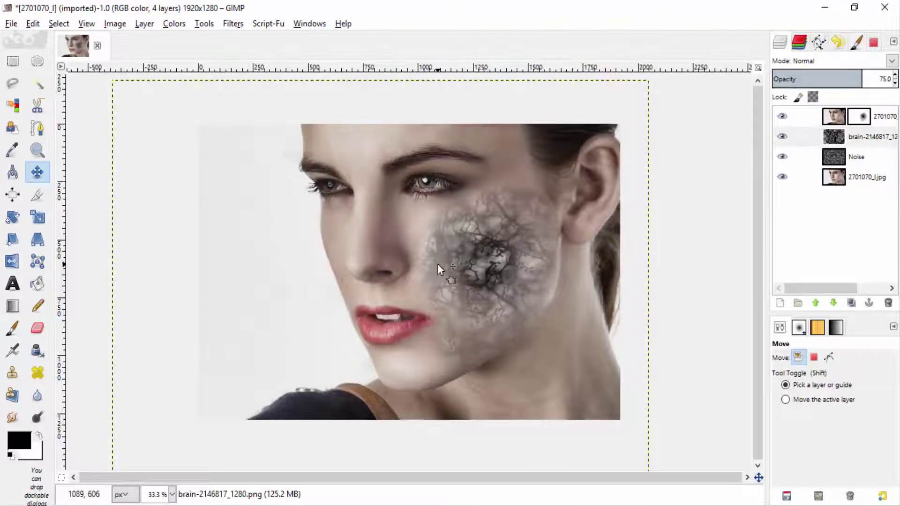
key(Left)
key(Left)
key(Left)
key(Left)
key(Left)
key(Left)
key(Left)
key(Left)
key(Left)
key(Left)
key(Left)
key(Left)
key(Left)
key(Left)
key(Left)
key(Left)
key(Left)
key(Left)
key(Left)
key(Left)
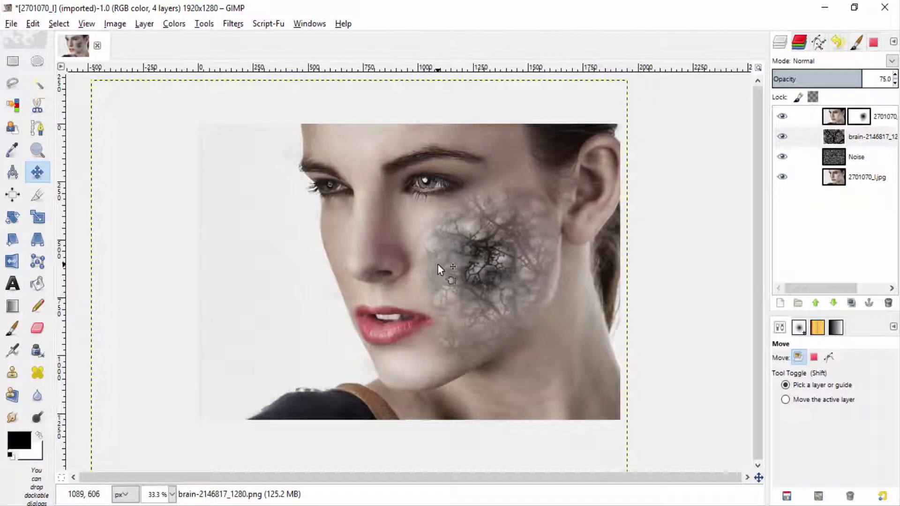
Scale the branch layer up further so its twigs appear larger within the cheek patch.
click(839, 117)
click(841, 138)
key(shift+t)
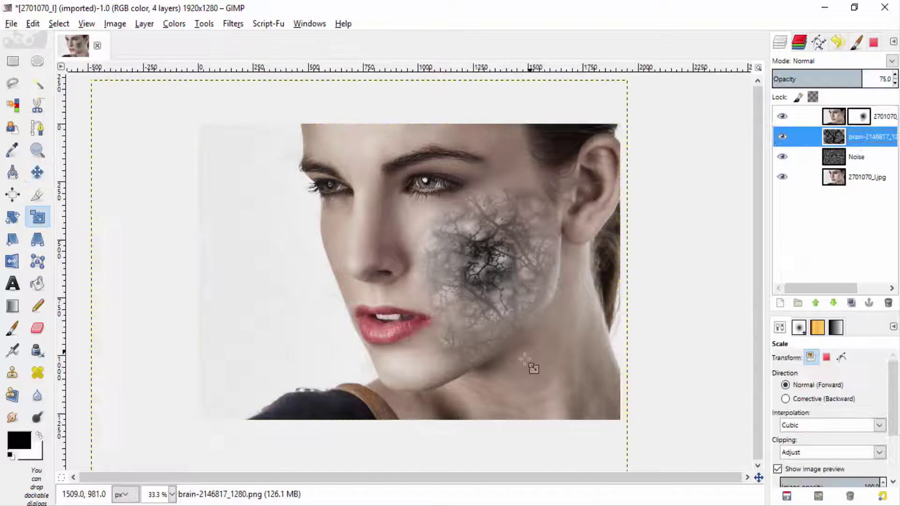
drag(410, 213, 460, 190)
drag(327, 321, 296, 331)
click(715, 163)
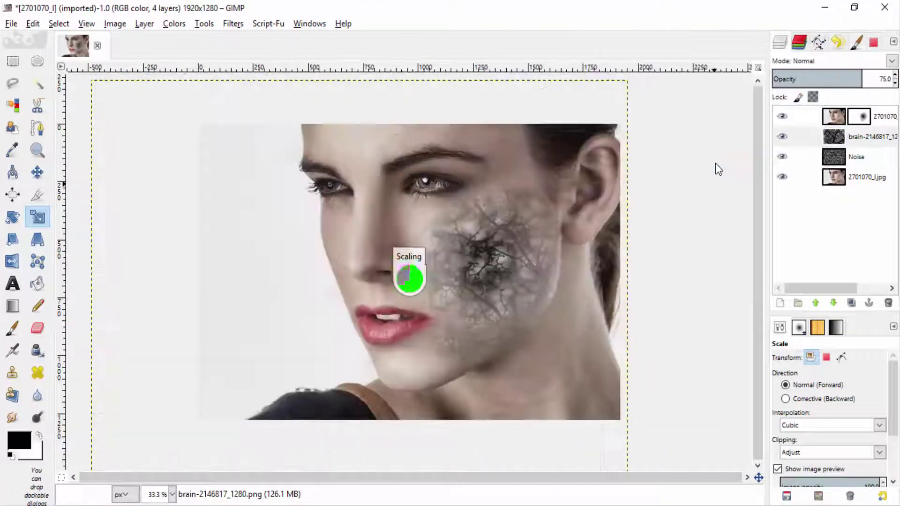
Nudge the enlarged branch layer to the left to reposition its twigs within the cheek patch.
key(m)
key(Left)
key(Left)
key(Left)
key(Left)
key(Left)
key(Left)
key(Left)
key(Left)
key(Left)
key(Left)
key(Left)
key(Left)
key(Left)
key(Left)
key(Left)
key(Left)
key(Left)
key(Left)
key(Left)
key(Left)
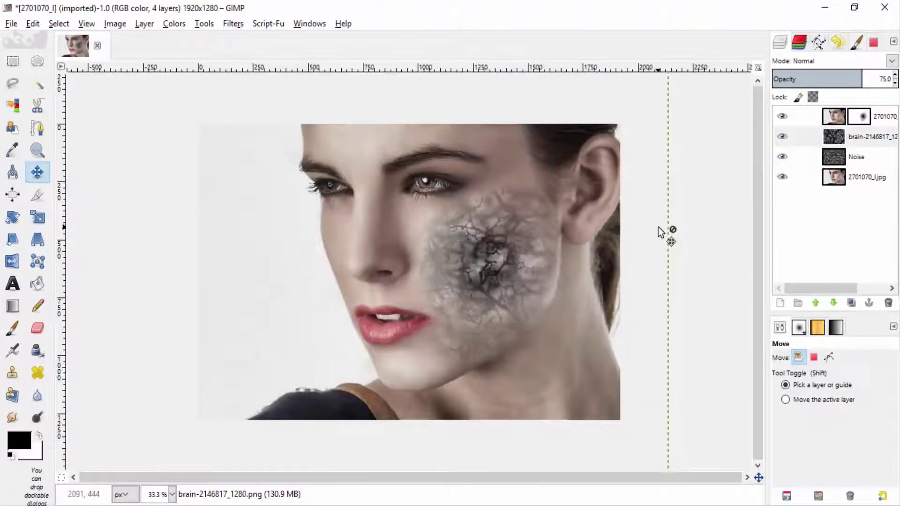
Add a new 1920 × 1280 px transparent layer above the masked portrait copy.
click(837, 120)
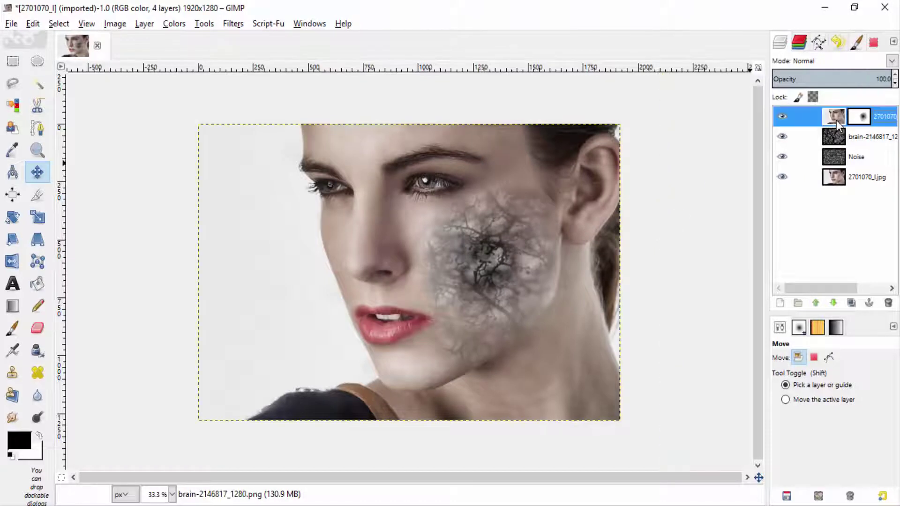
click(781, 303)
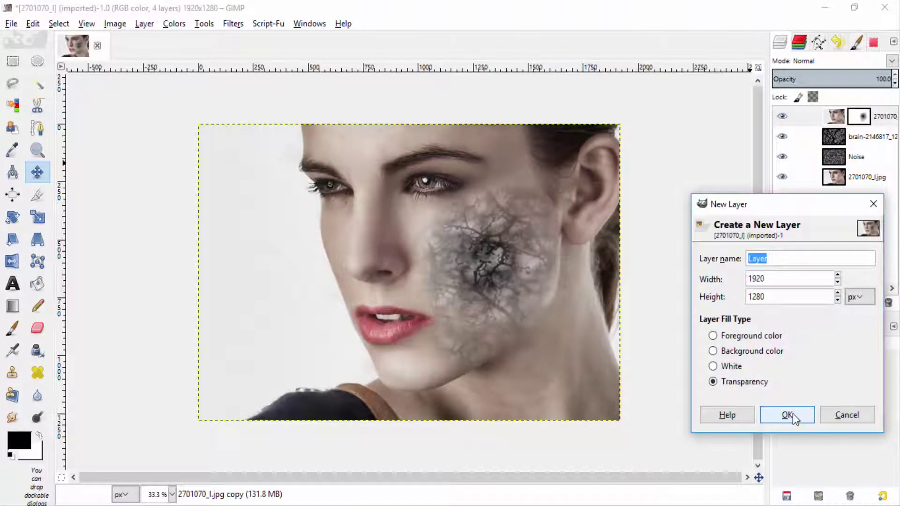
click(787, 415)
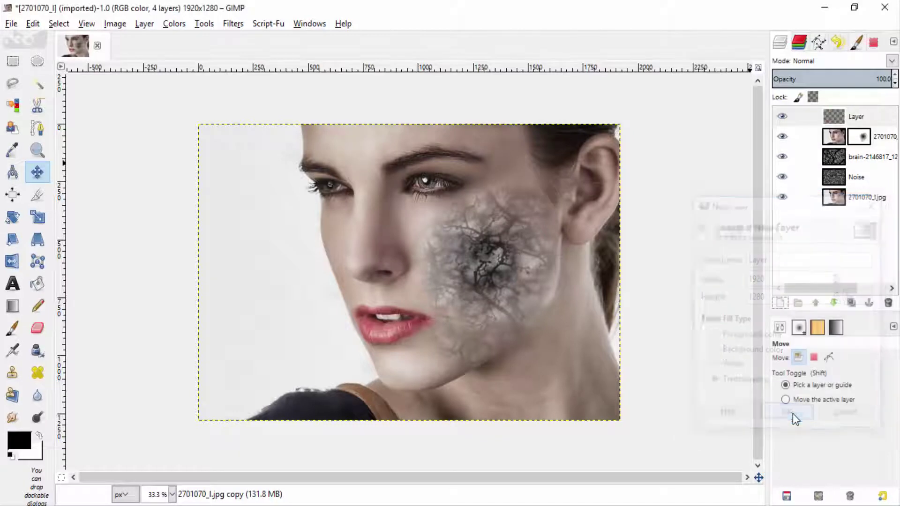
Set the foreground color to the orange ff781e.
click(19, 441)
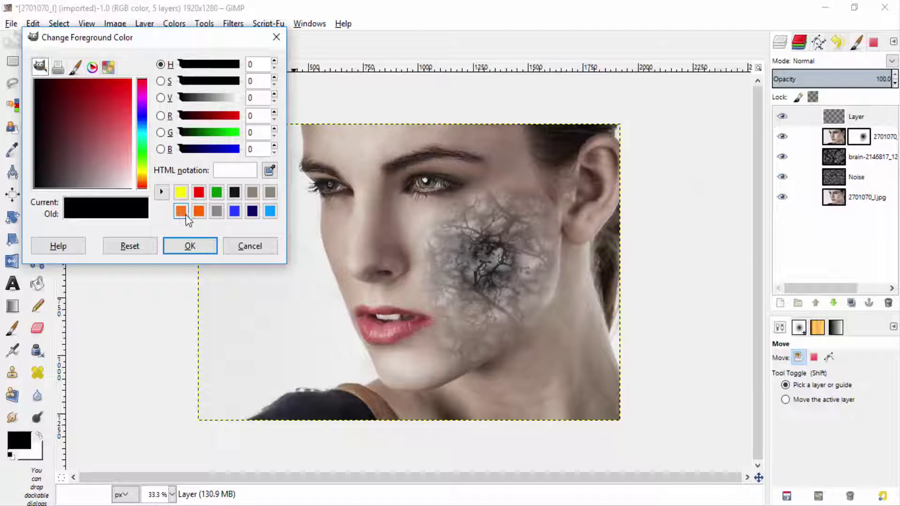
click(182, 212)
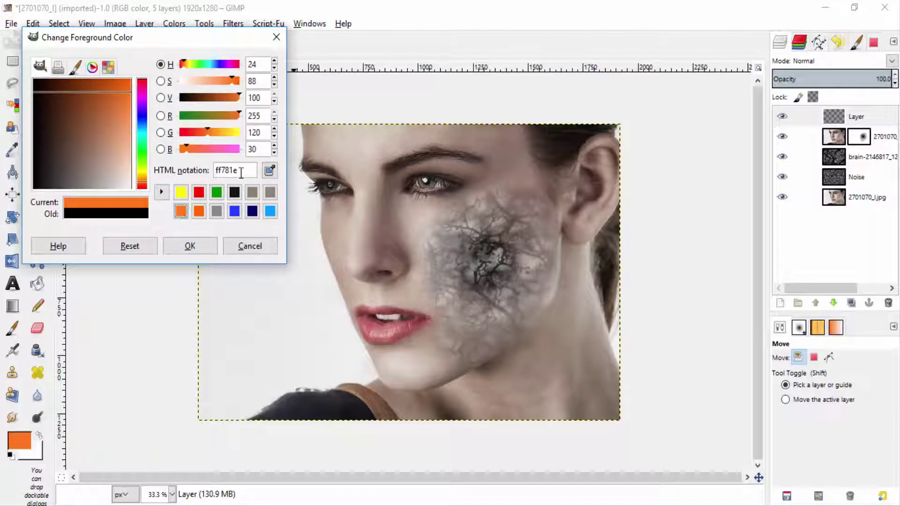
drag(241, 172, 210, 167)
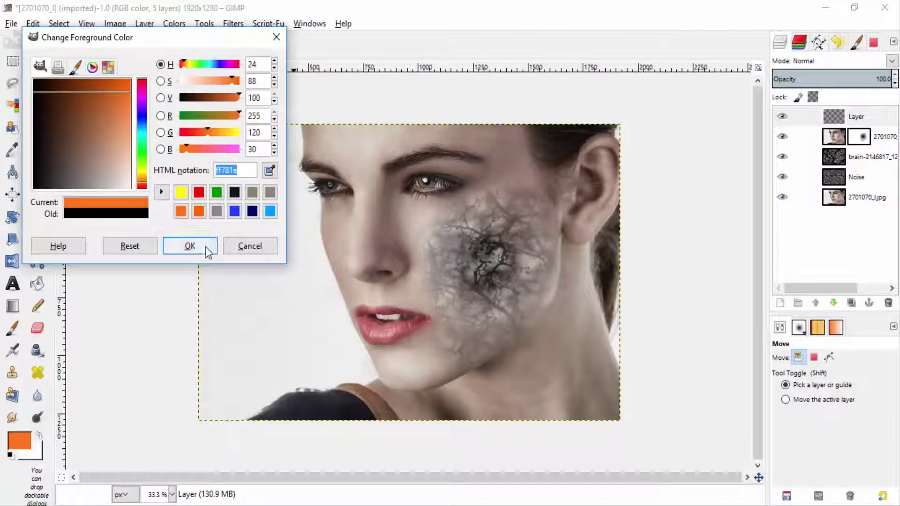
click(205, 247)
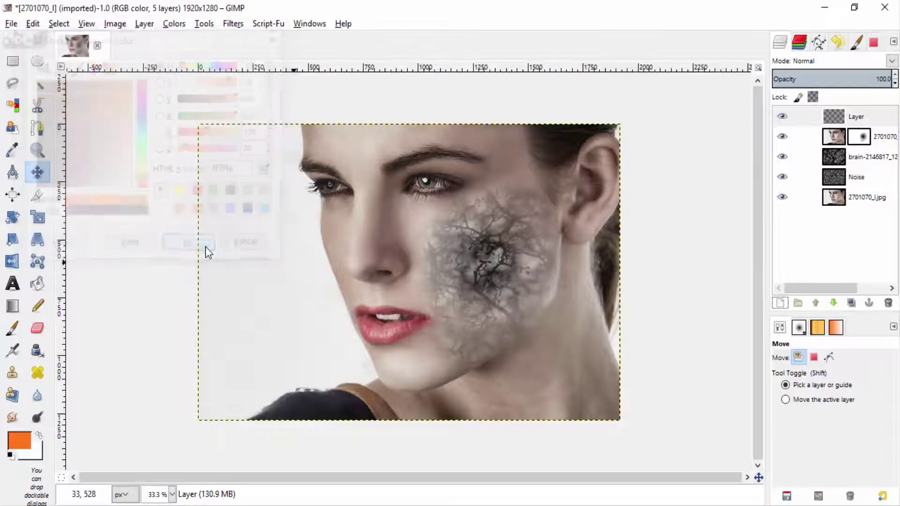
Paint solid orange over the whole cheek patch on the new layer using the Hardness 025 Paintbrush at size 263.15.
click(21, 331)
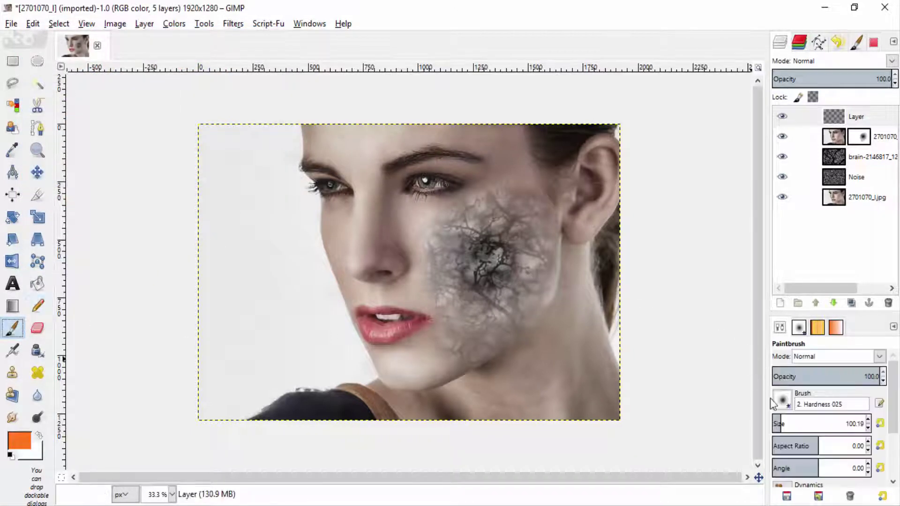
mouse_move(805, 424)
mouse_down()
mouse_move(815, 423)
mouse_move(782, 423)
mouse_up()
click(464, 241)
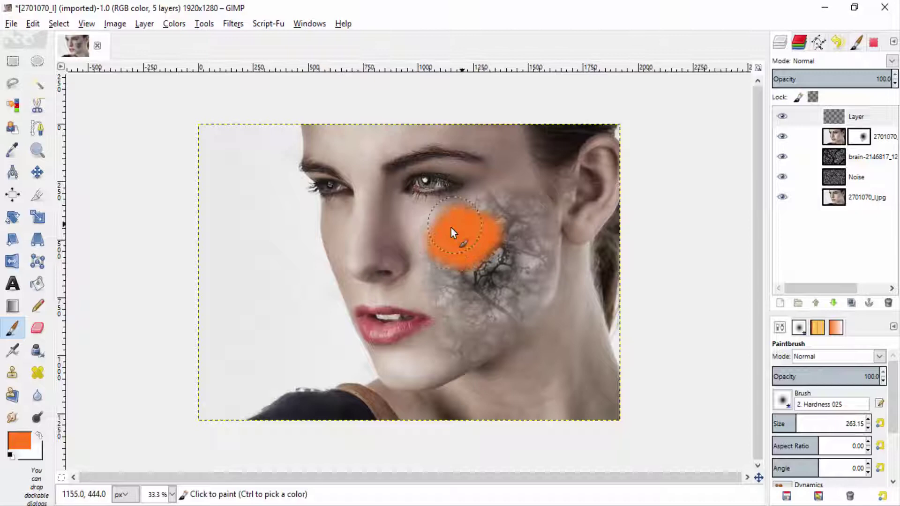
mouse_move(540, 224)
mouse_down()
mouse_move(539, 283)
mouse_move(527, 310)
mouse_move(474, 349)
mouse_move(496, 283)
mouse_move(486, 288)
mouse_move(489, 242)
mouse_move(478, 237)
mouse_move(491, 288)
mouse_move(475, 336)
mouse_move(495, 383)
mouse_move(548, 294)
mouse_up()
scroll(471, 242, up, 3)
scroll(547, 294, down, 6)
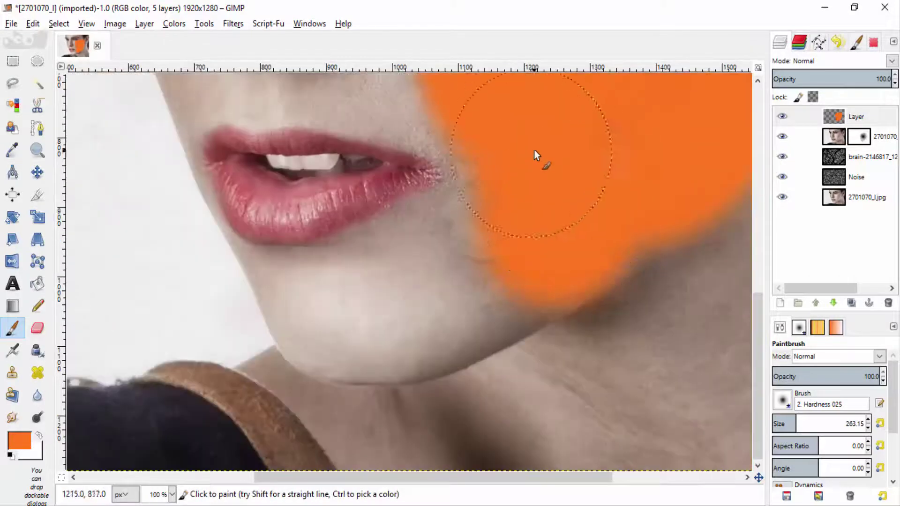
drag(534, 153, 544, 213)
Examine the edges of the orange paint along the jaw, beside the ear and below the eye.
scroll(596, 212, down, 3)
scroll(491, 255, up, 3)
scroll(508, 231, down, 3)
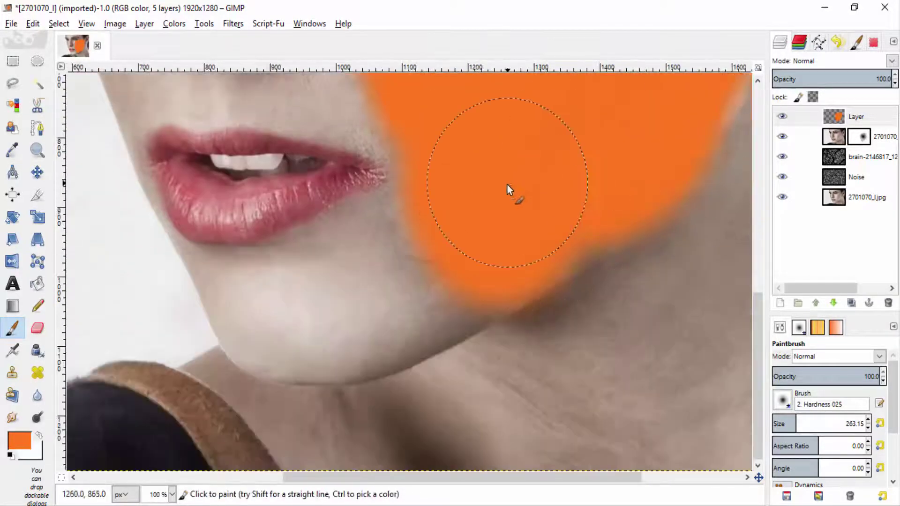
scroll(553, 183, up, 1)
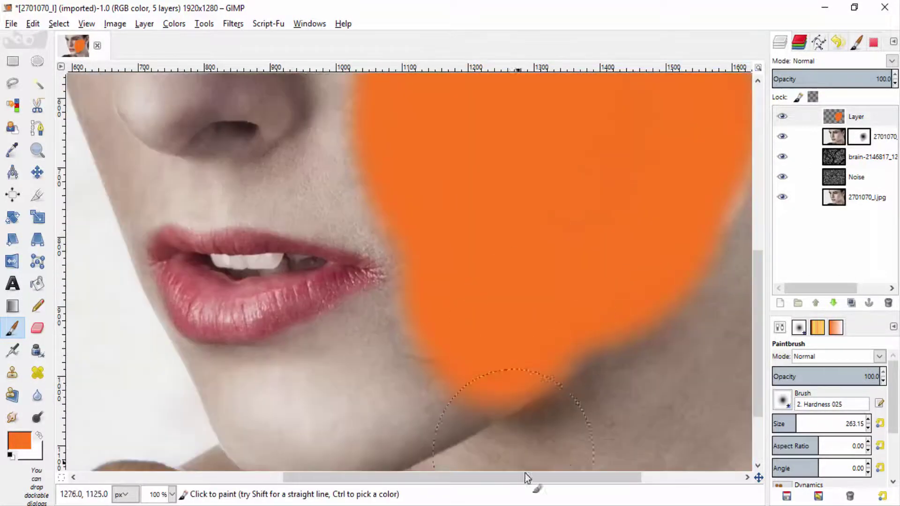
drag(525, 477, 589, 477)
scroll(505, 258, up, 3)
scroll(505, 257, down, 3)
scroll(553, 225, up, 5)
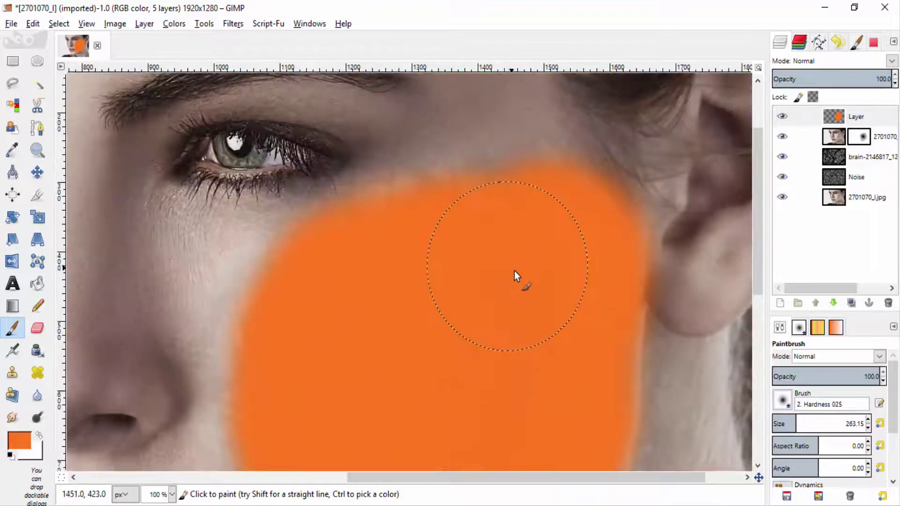
scroll(461, 291, down, 2)
scroll(461, 291, down, 1)
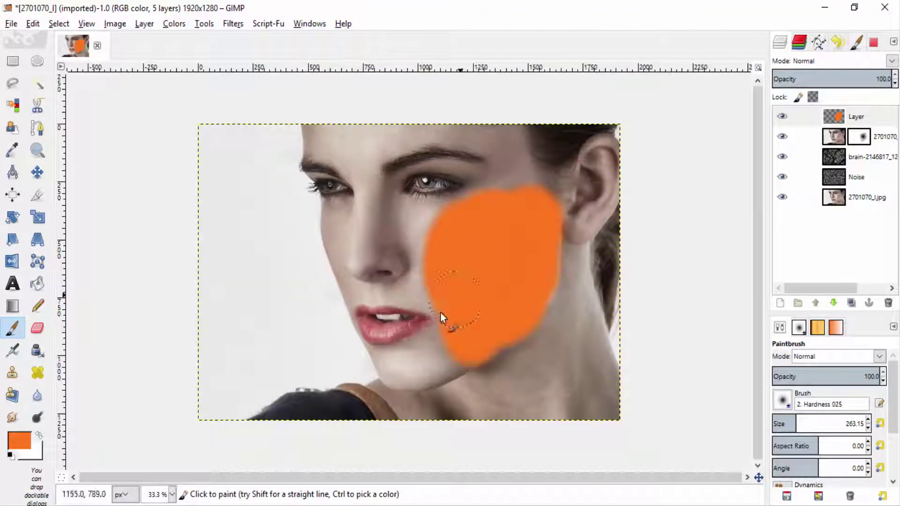
Apply a Gaussian Blur of 200 px horizontally and vertically to the orange layer and set its blend mode to Soft light.
click(237, 28)
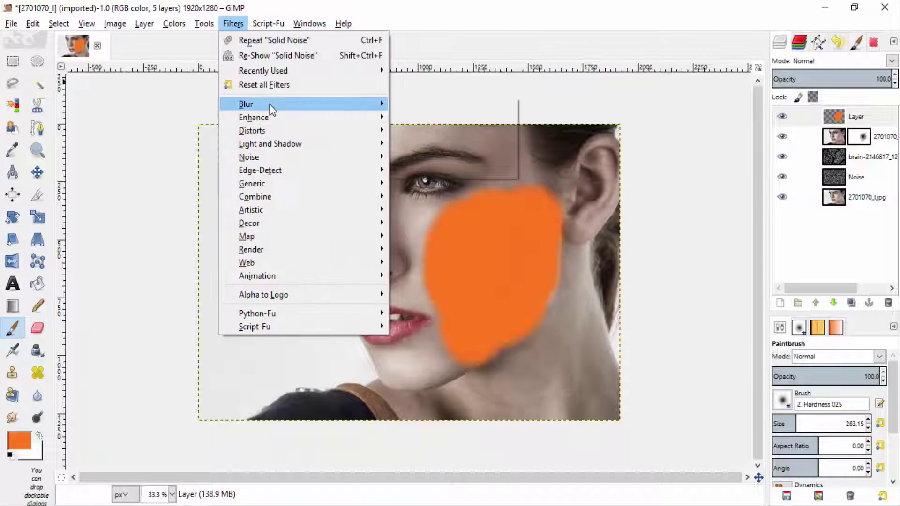
mouse_move(269, 104)
click(432, 117)
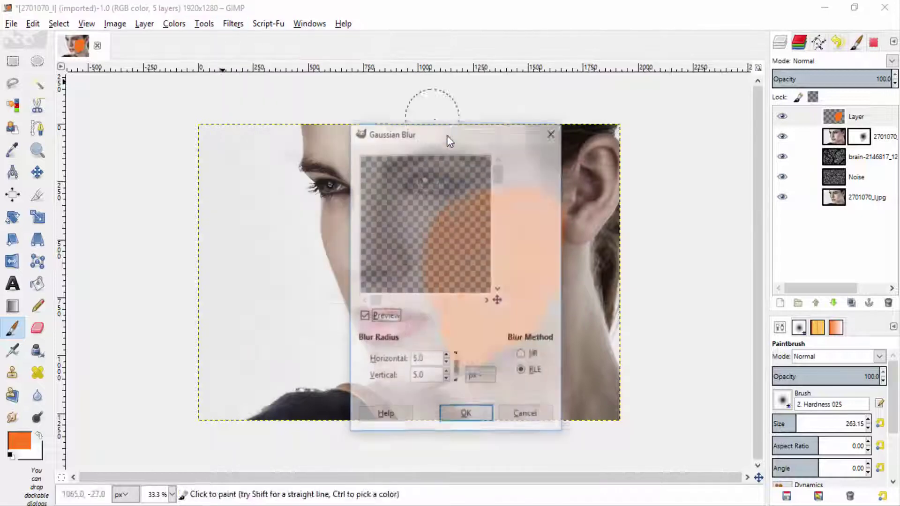
key(Tab)
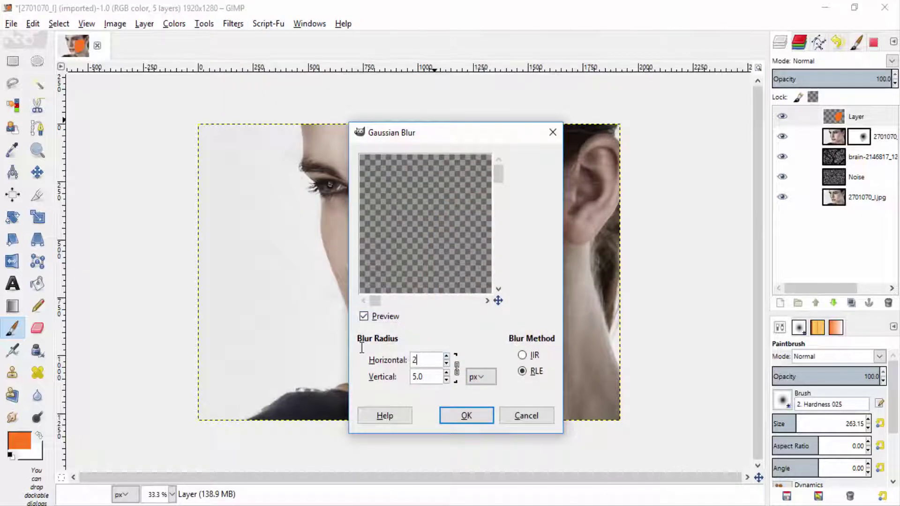
click(466, 415)
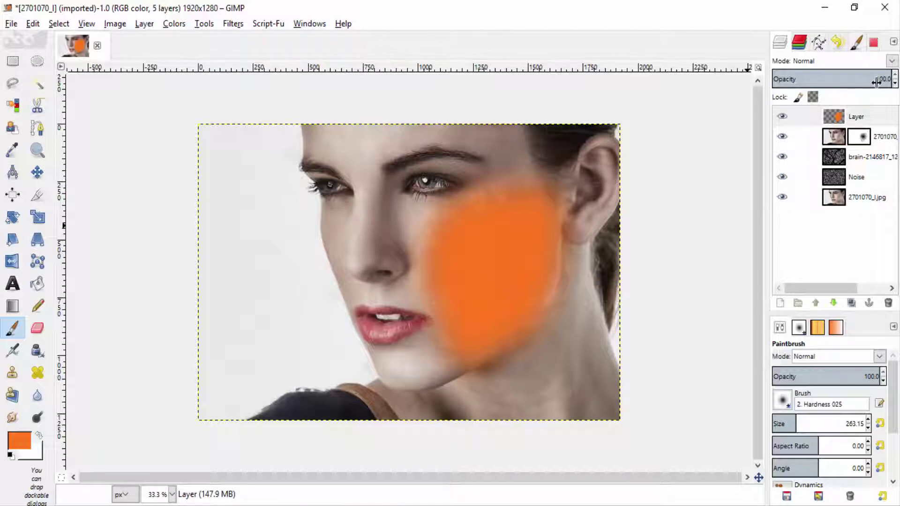
click(892, 62)
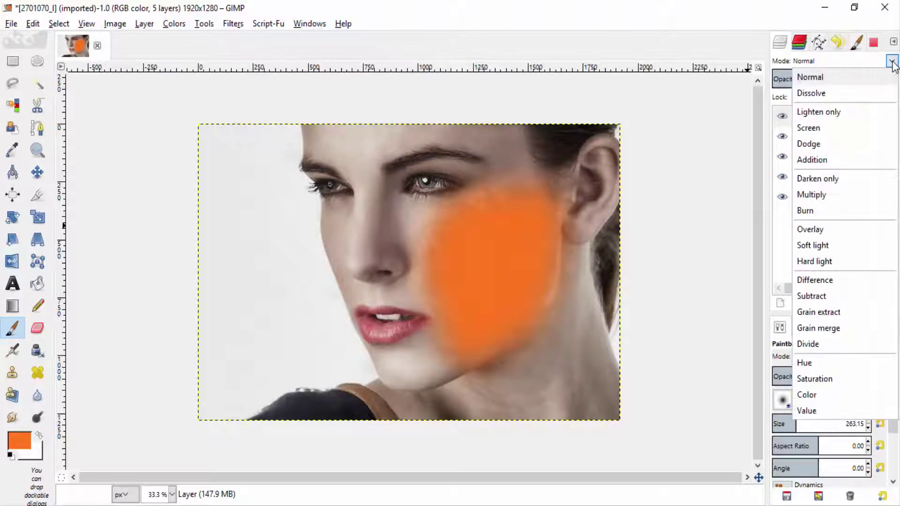
click(822, 234)
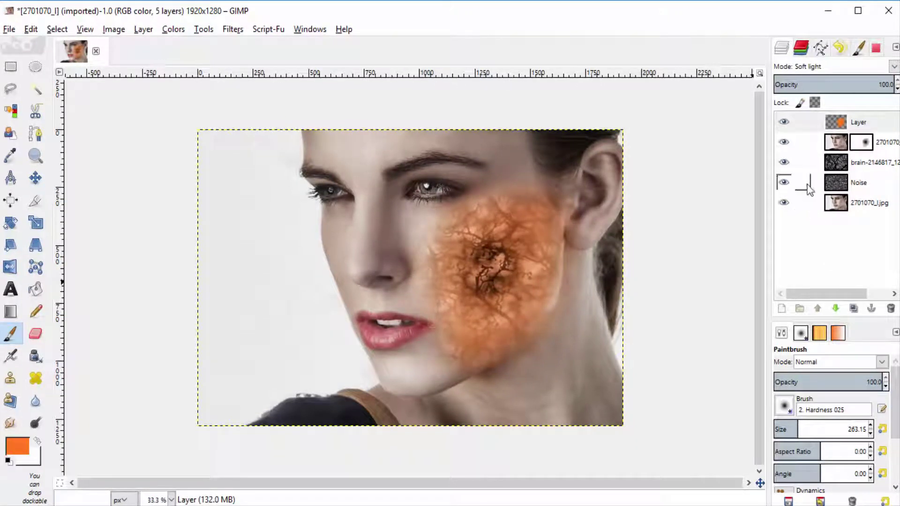
Erase the orange overspill beyond the jawline and around the earlobe using the Eraser at size 263.15 and opacity 100.
click(35, 333)
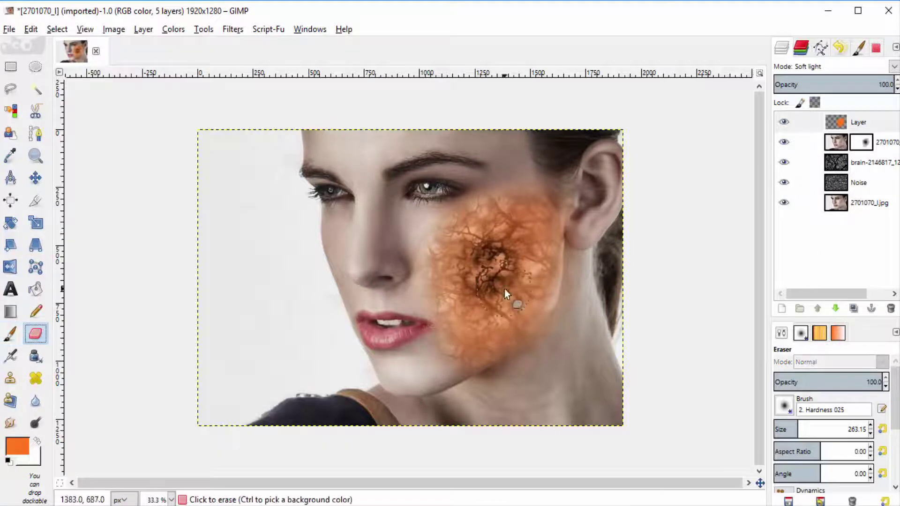
scroll(513, 342, up, 2)
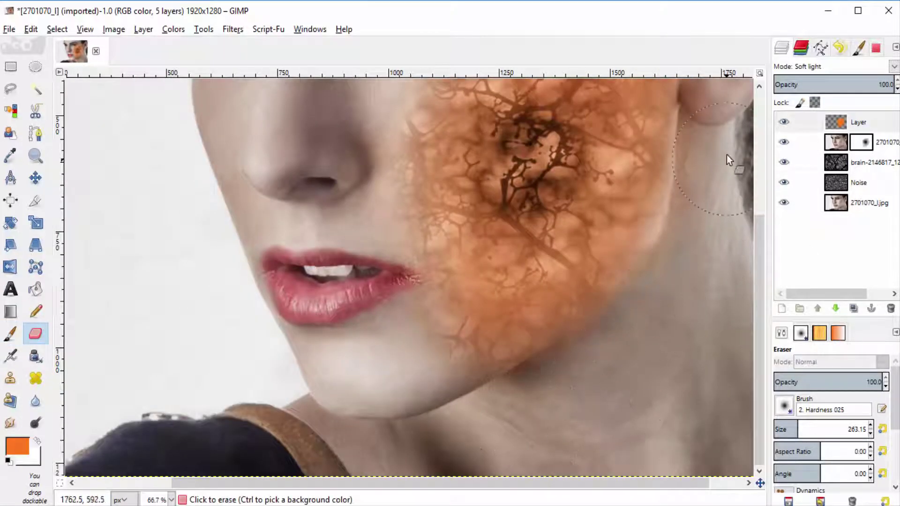
key(minus)
key(minus)
key(plus)
key(plus)
key(plus)
drag(569, 483, 622, 471)
scroll(659, 300, down, 1)
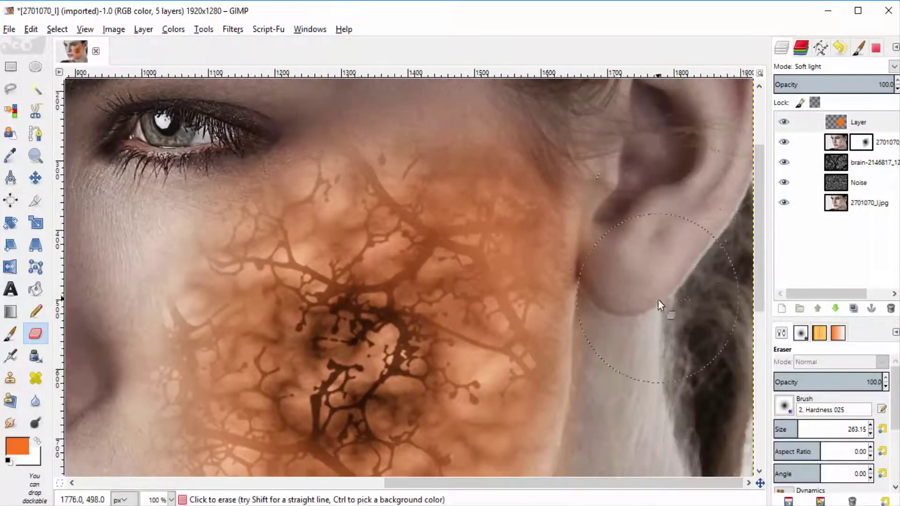
scroll(476, 101, down, 1)
scroll(587, 177, down, 1)
scroll(725, 281, down, 1)
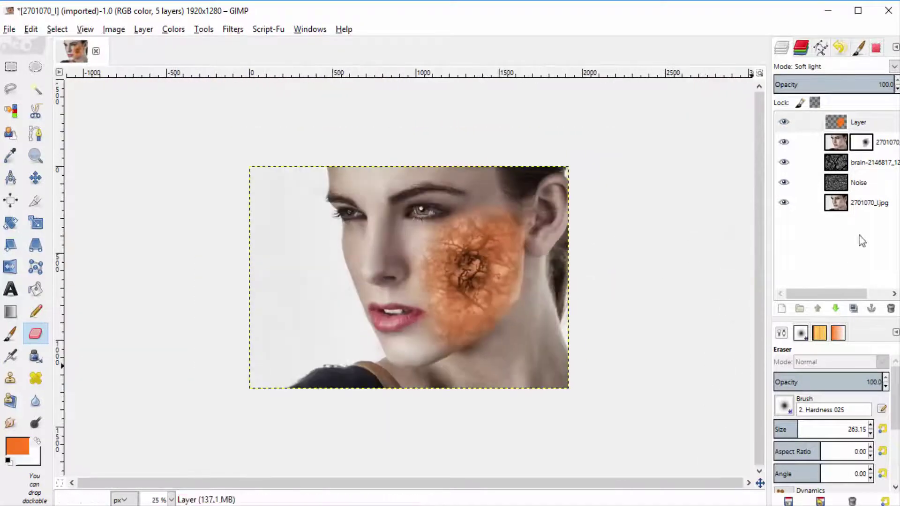
Lighten the dark core of the cheek patch by erasing on the portrait copy's layer mask with the Eraser opacity at 22.
click(861, 142)
scroll(593, 235, up, 3)
click(799, 382)
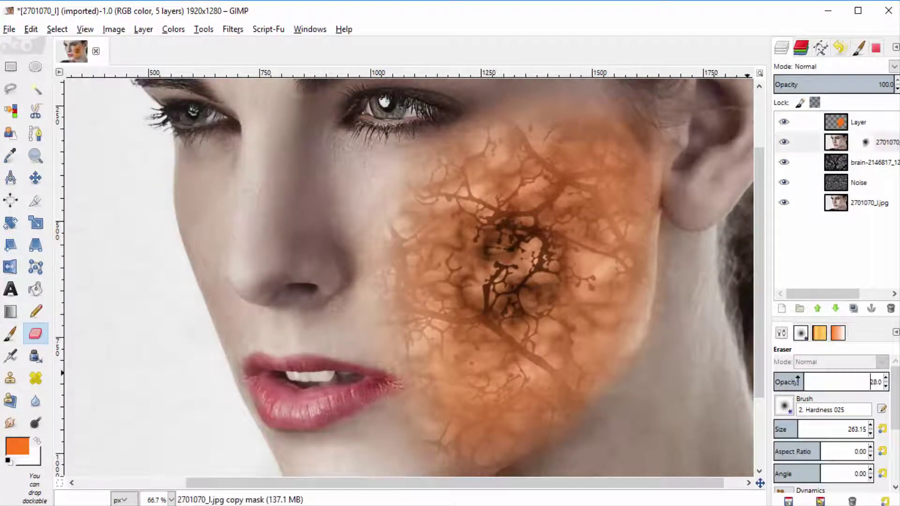
scroll(671, 330, down, 3)
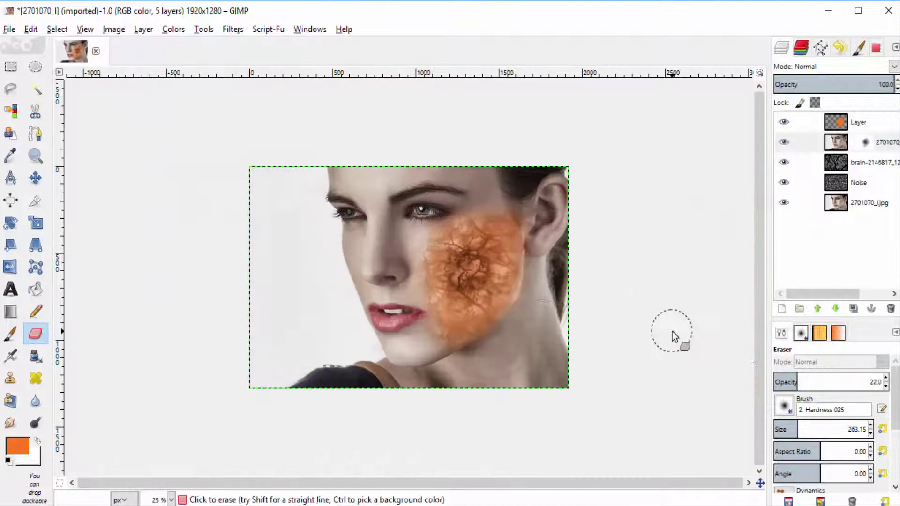
scroll(623, 271, up, 1)
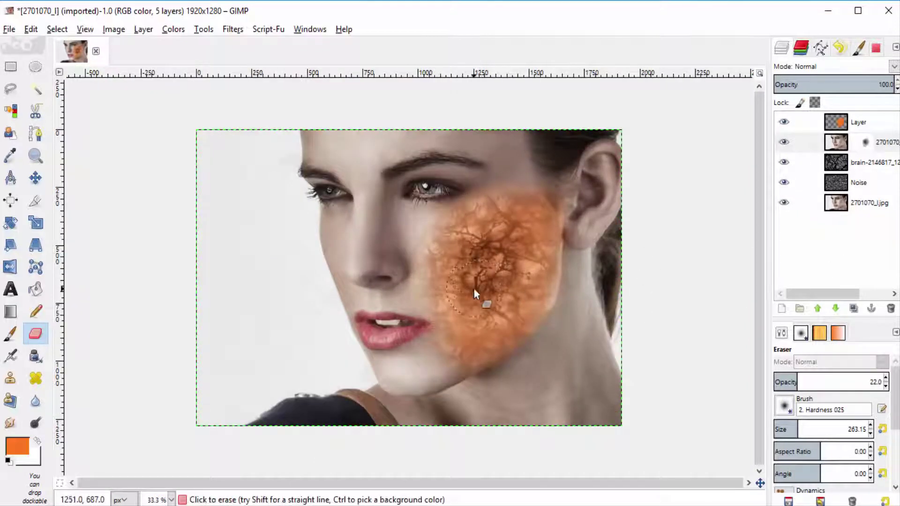
Select the orange layer and soften its lower edge along the jawline using the Eraser at size 100.19 and opacity 22.
click(859, 123)
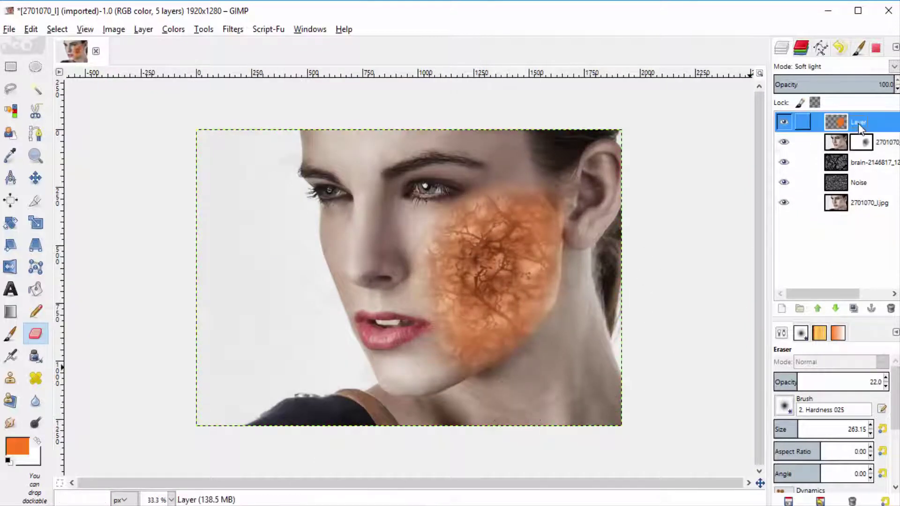
click(822, 252)
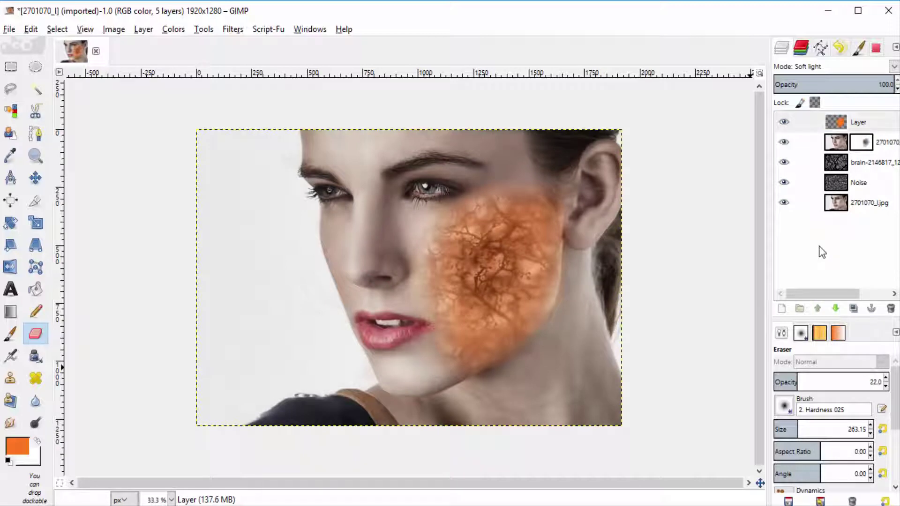
click(35, 343)
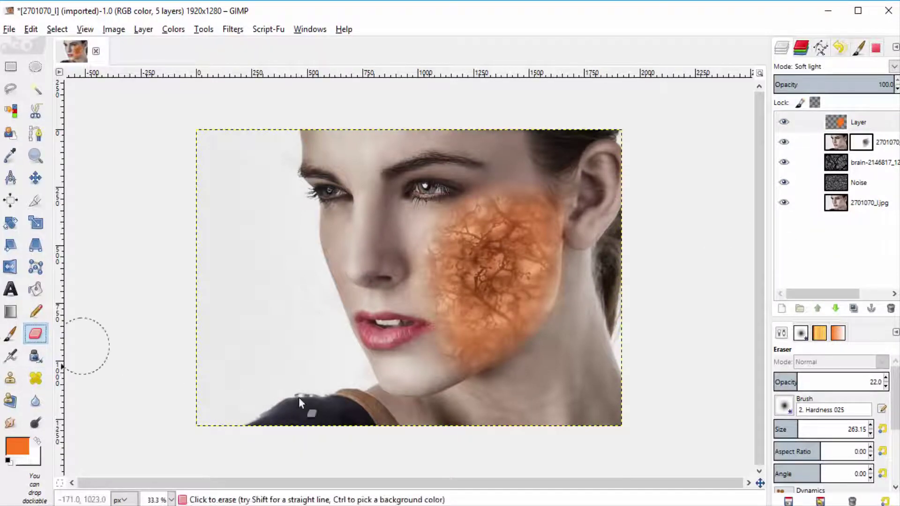
key(plus)
key(plus)
key(plus)
key(plus)
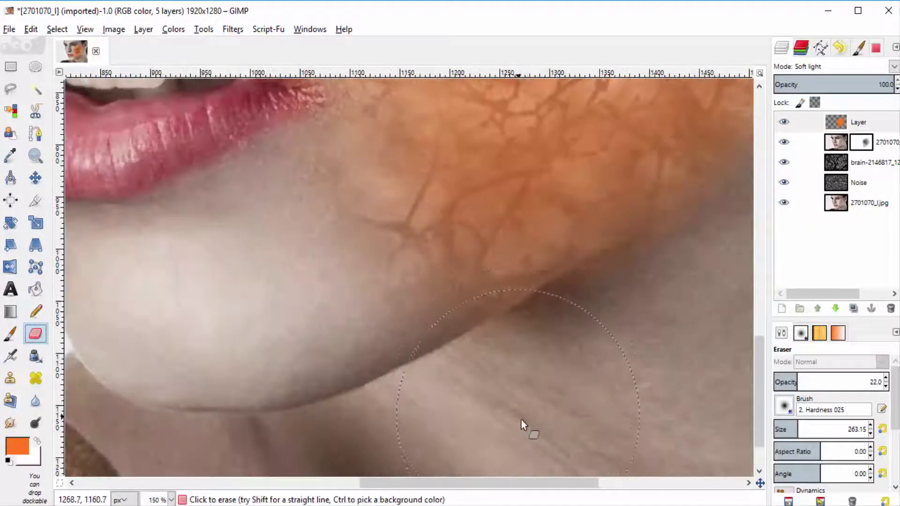
click(782, 430)
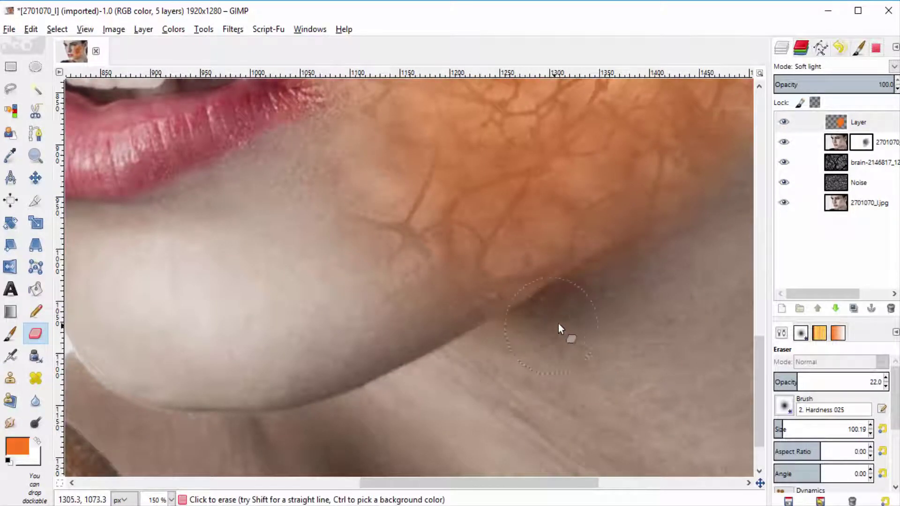
Soften the orange tint's edges beside the ear and near the temple with the Eraser at size 100.19.
scroll(350, 368, down, 2)
scroll(574, 163, up, 2)
scroll(607, 282, down, 1)
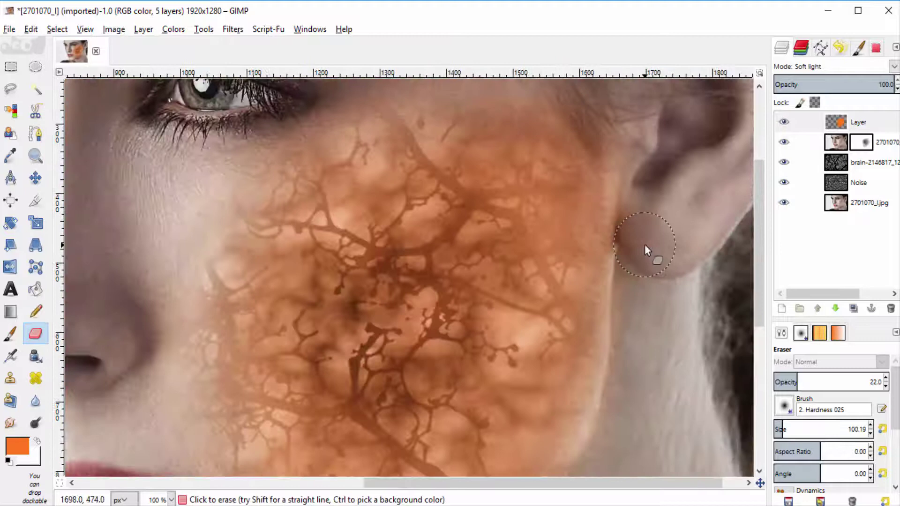
key(minus)
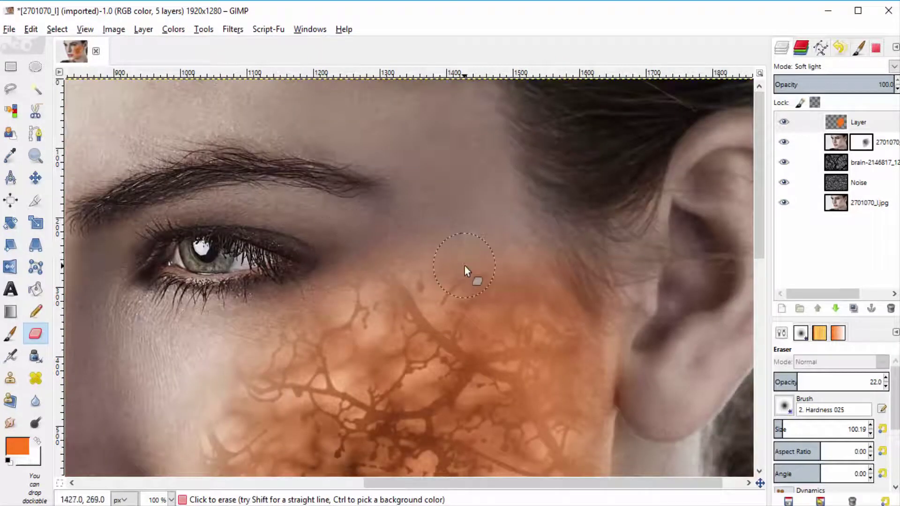
key(minus)
key(minus)
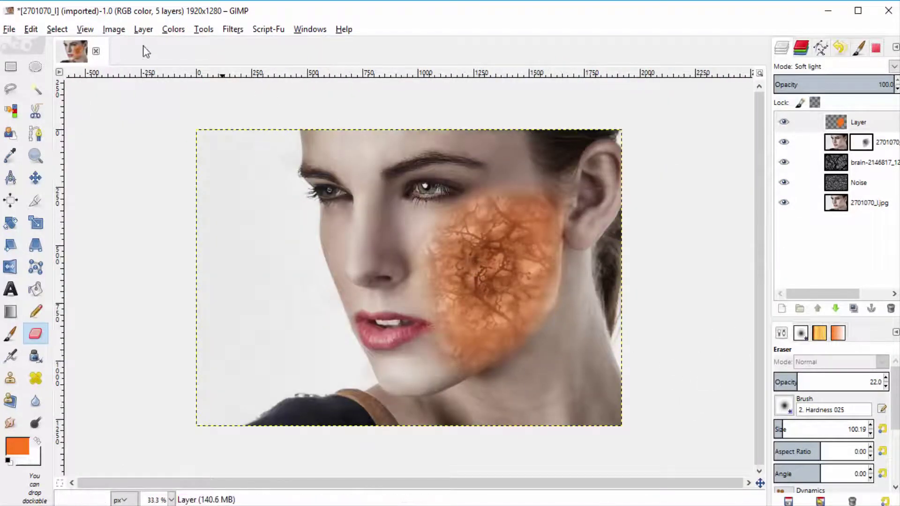
Create a new layer from the visible image and add an empty transparent layer above it.
click(144, 31)
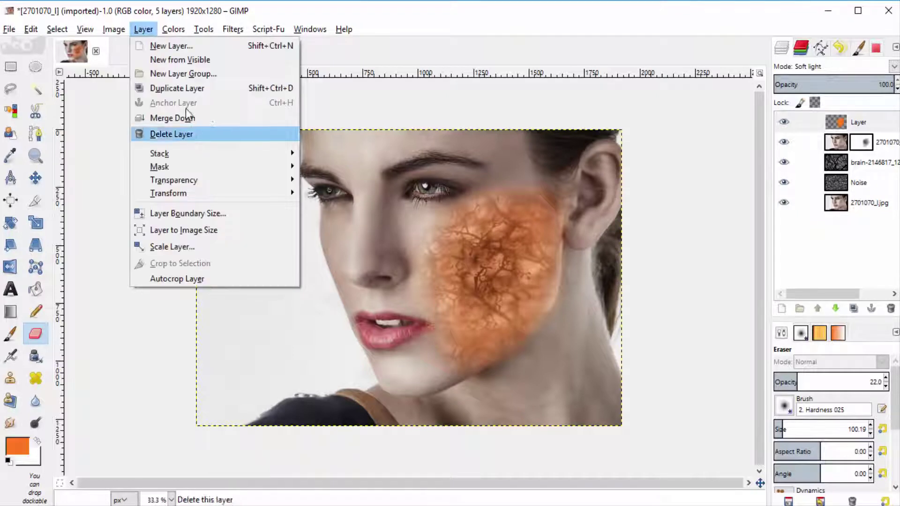
click(181, 55)
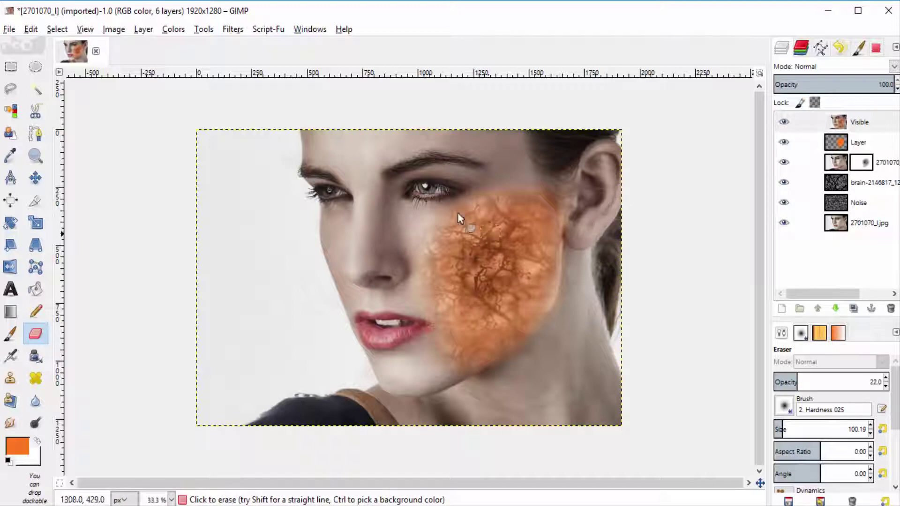
click(782, 310)
click(790, 427)
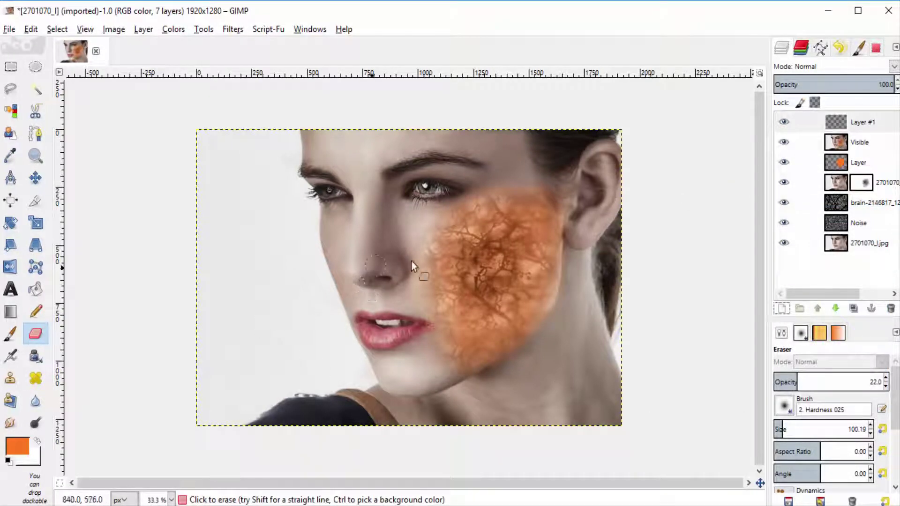
Set the foreground colour to green 008e03.
scroll(442, 188, up, 2)
scroll(466, 199, up, 1)
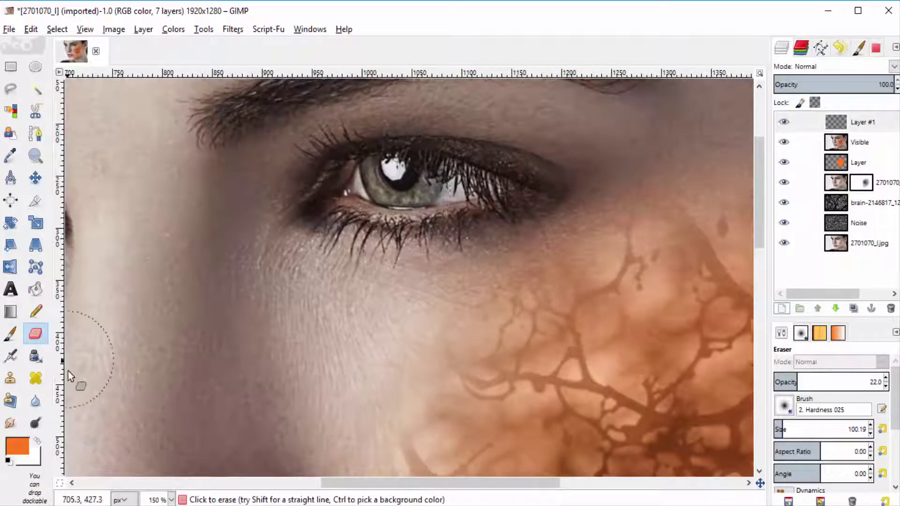
click(23, 452)
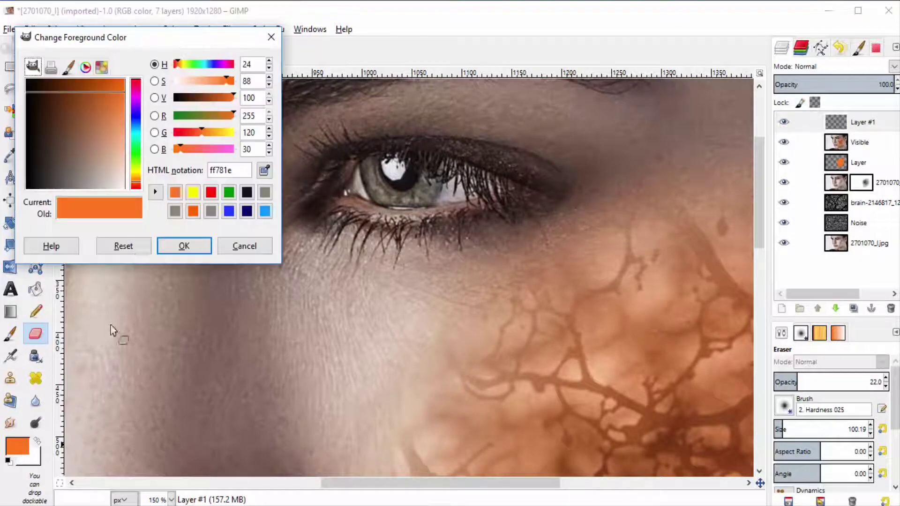
click(228, 192)
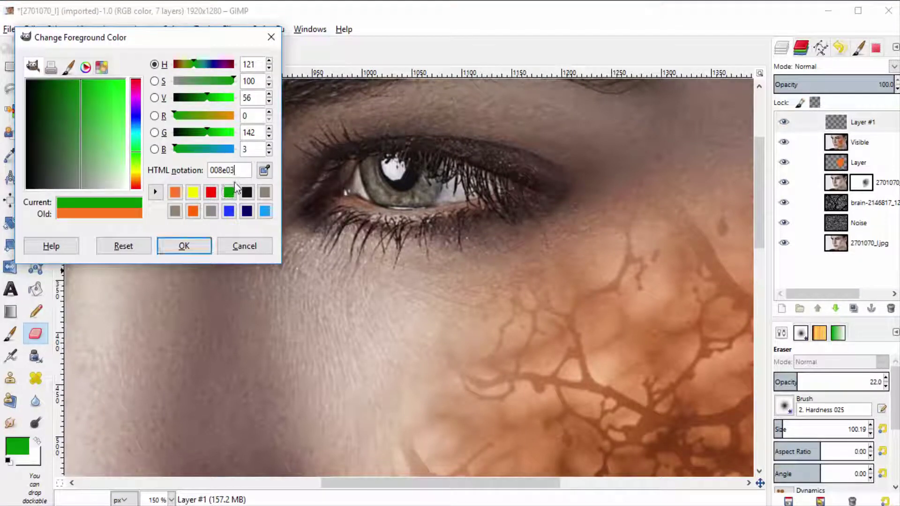
click(195, 250)
Paint both irises green around the pupils using the Paintbrush at size 22.26 and opacity 100.
key(2)
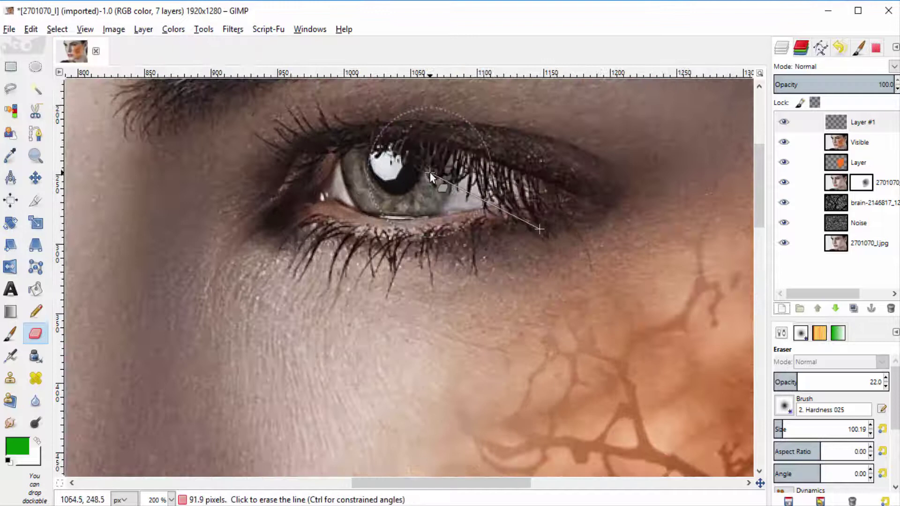
key(bracketleft)
key(bracketleft)
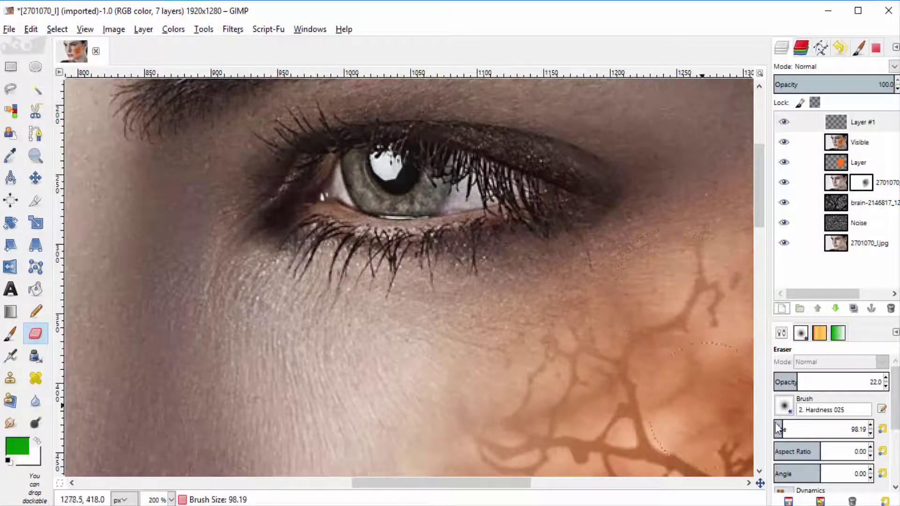
drag(811, 382, 885, 382)
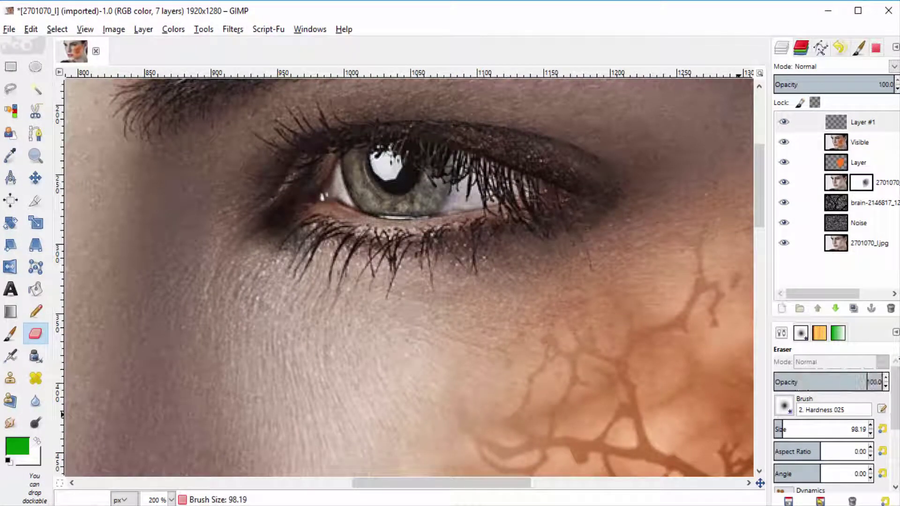
click(9, 331)
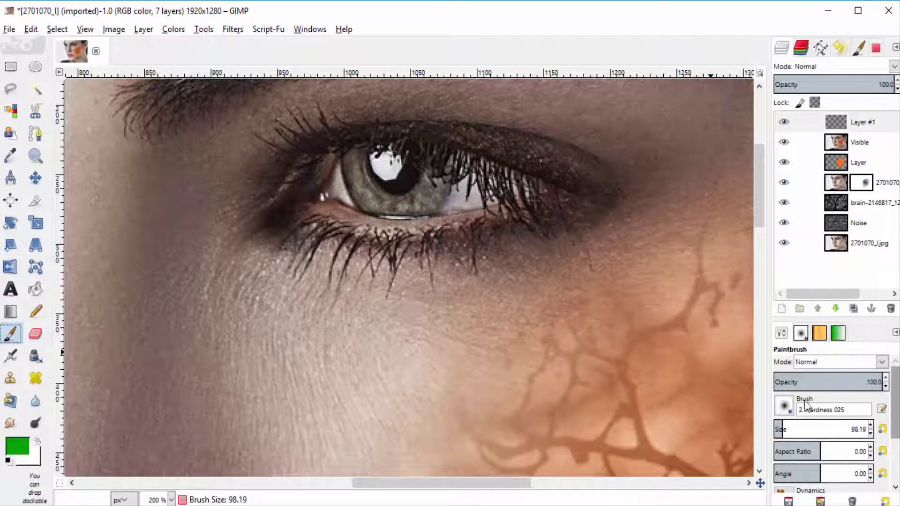
click(780, 429)
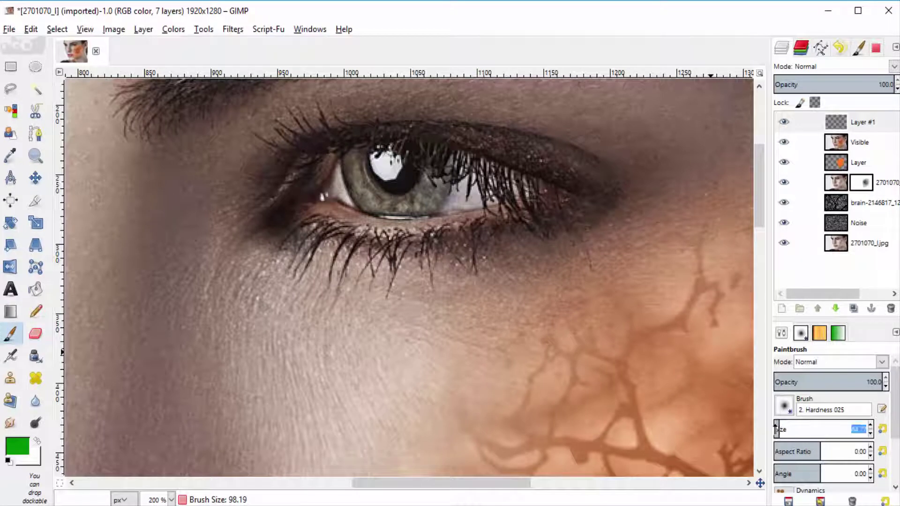
click(776, 428)
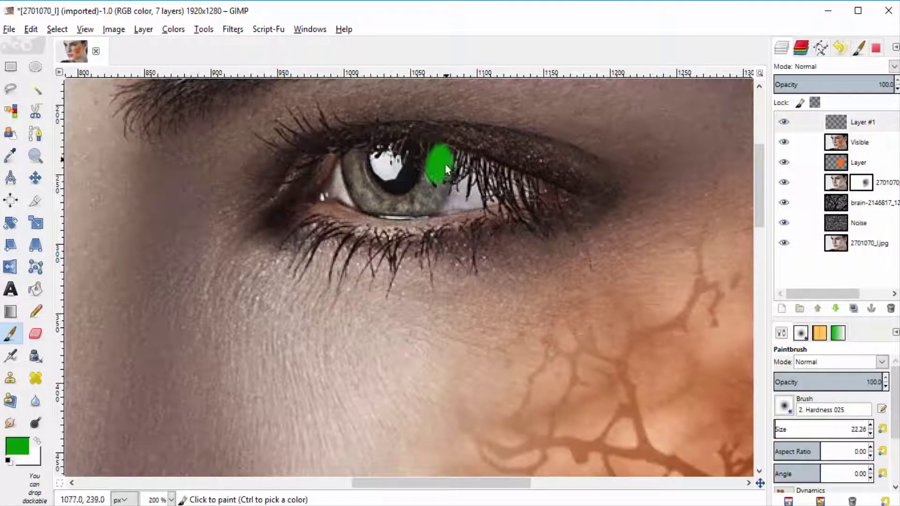
mouse_move(445, 165)
mouse_down()
mouse_move(422, 211)
mouse_move(375, 211)
mouse_move(362, 190)
mouse_up()
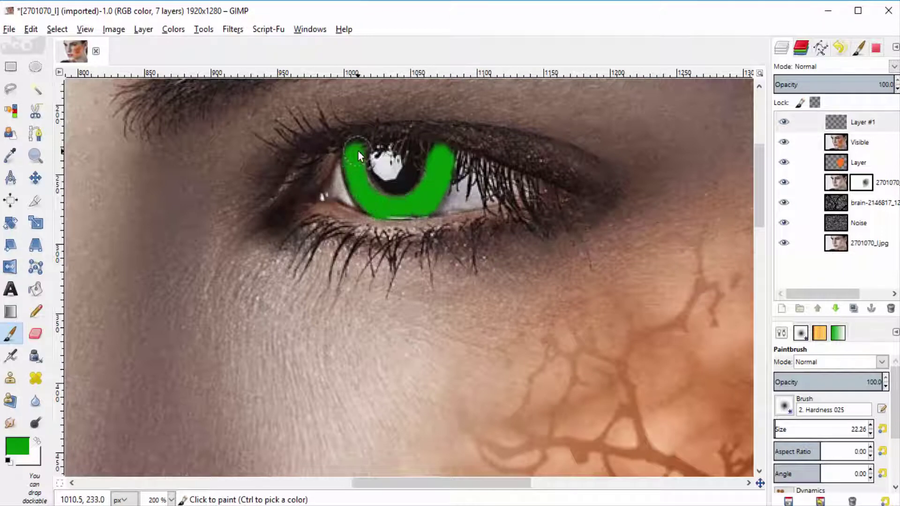
mouse_move(358, 150)
mouse_down()
mouse_move(371, 255)
mouse_move(301, 280)
mouse_move(229, 228)
mouse_move(234, 238)
mouse_move(367, 212)
mouse_up()
scroll(394, 207, left, 4)
scroll(358, 162, up, 3)
scroll(367, 213, down, 7)
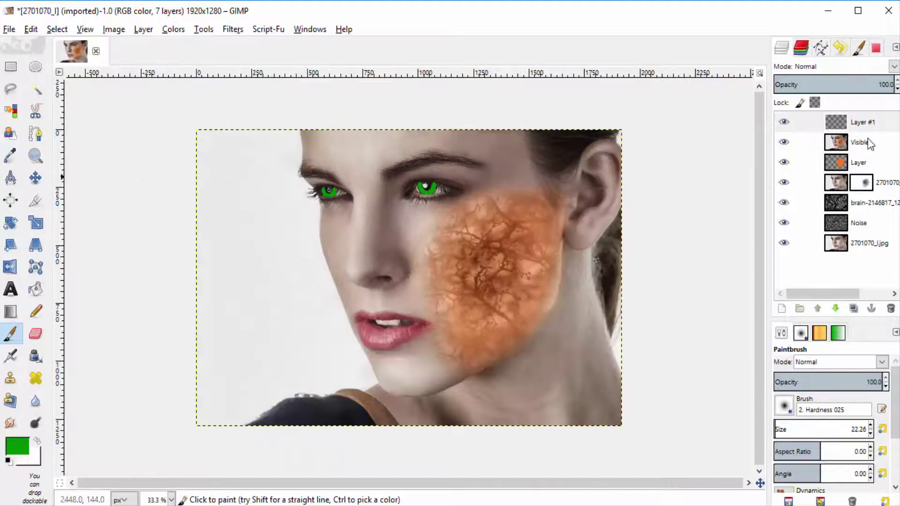
Set the green iris layer's blend mode to Overlay and its opacity to 70.
key(plus)
click(894, 67)
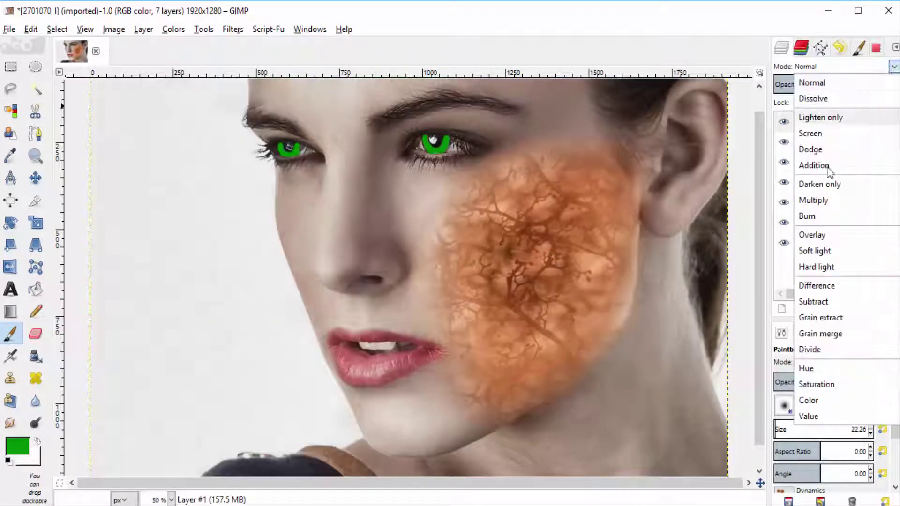
click(818, 239)
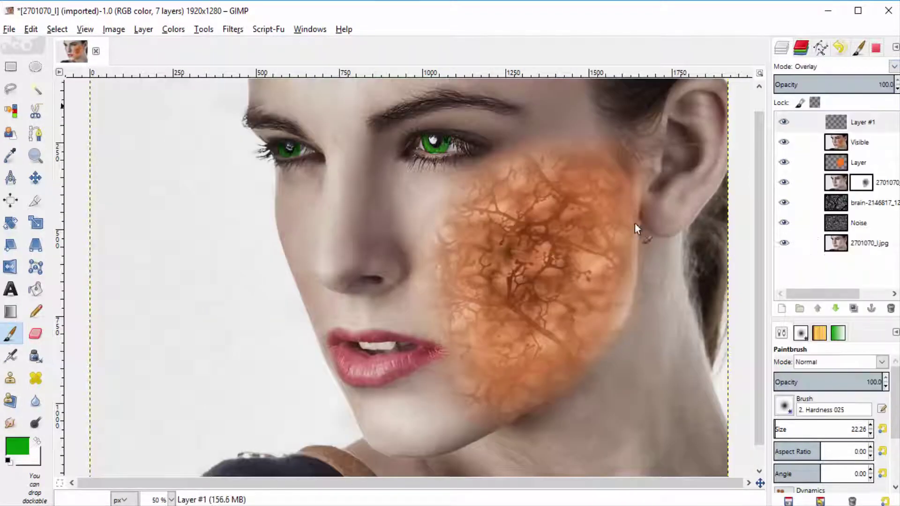
key(minus)
click(880, 127)
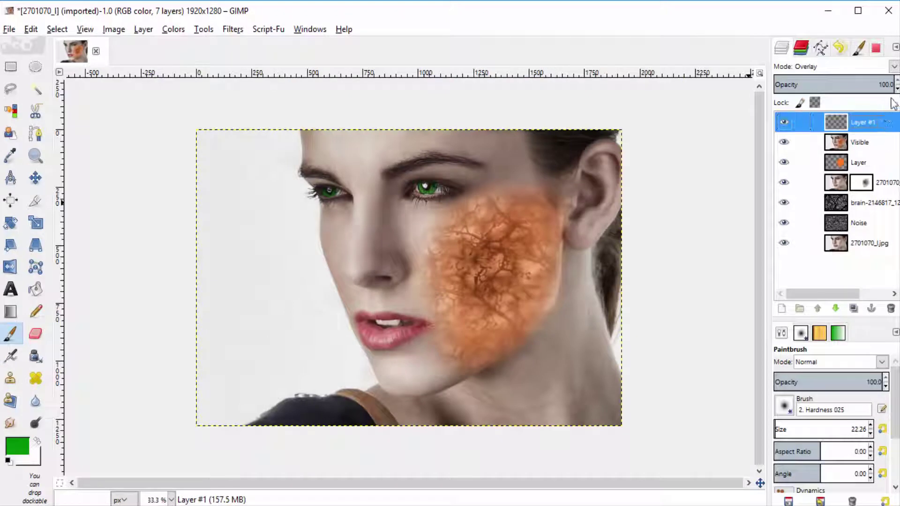
click(897, 91)
click(898, 90)
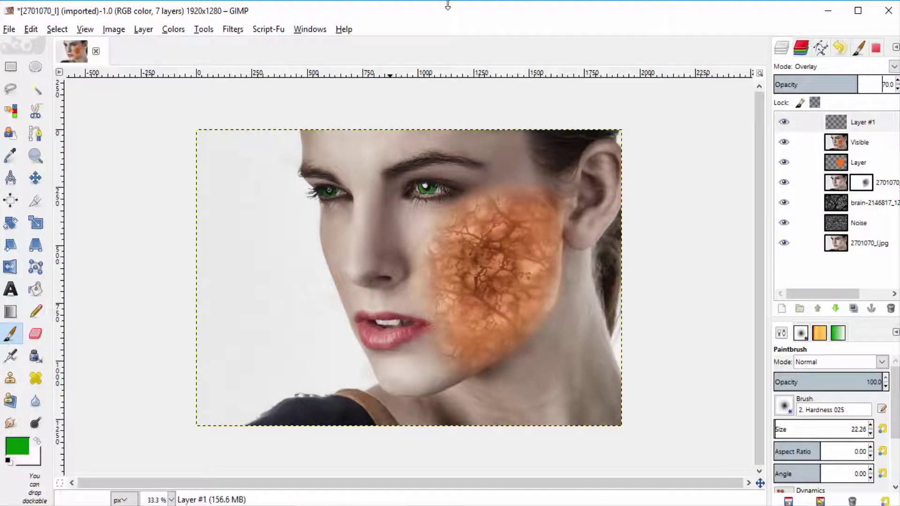
Paint a thin yellow ring around the pupil of the far eye using the Paintbrush at size 6.26.
click(18, 448)
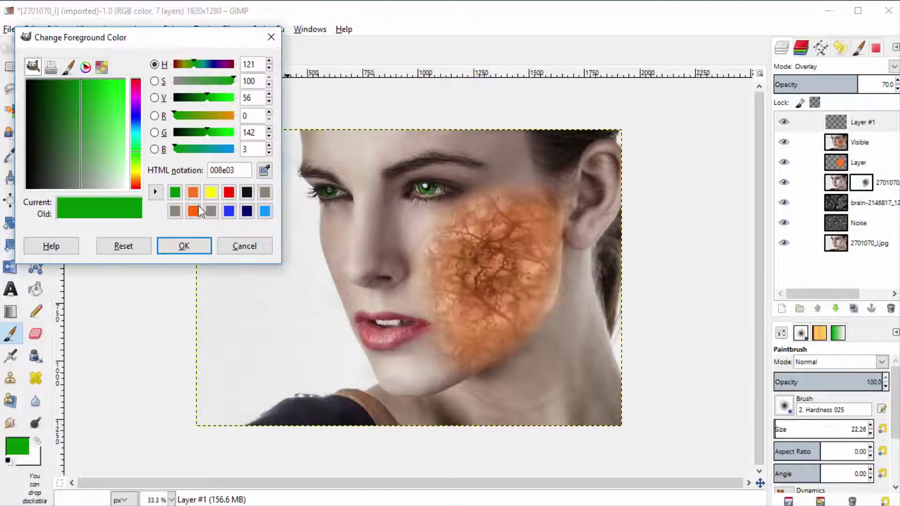
click(211, 193)
click(186, 246)
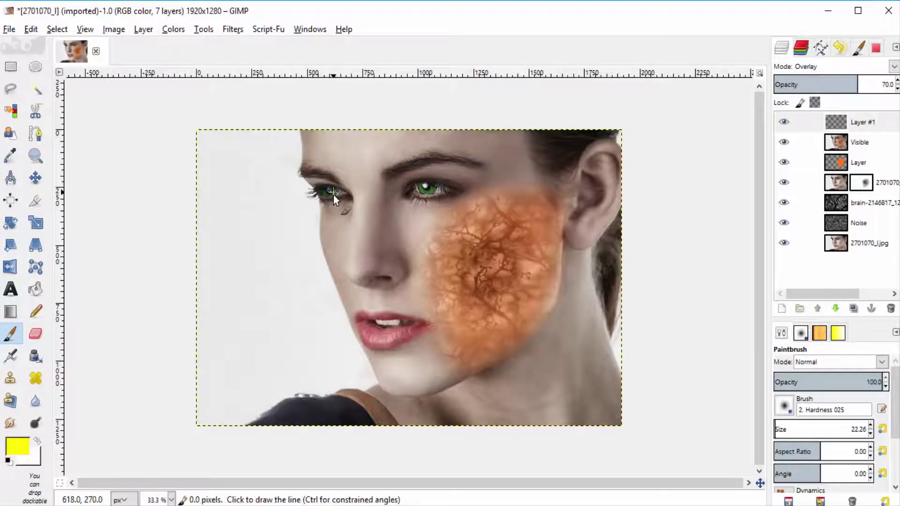
ctrl+scroll(333, 195, up, 6)
key(bracketleft)
key(bracketleft)
key(bracketleft)
key(bracketleft)
key(bracketleft)
key(bracketleft)
key(bracketleft)
key(bracketleft)
key(bracketleft)
key(bracketleft)
key(bracketleft)
key(bracketleft)
key(bracketleft)
key(bracketleft)
key(bracketleft)
key(bracketleft)
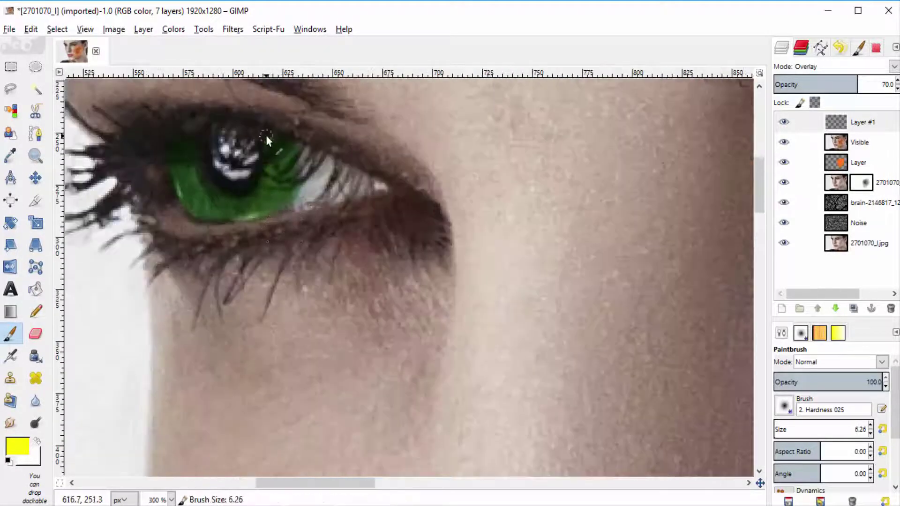
mouse_move(266, 135)
mouse_down()
mouse_move(269, 151)
mouse_move(243, 198)
mouse_up()
drag(193, 136, 198, 180)
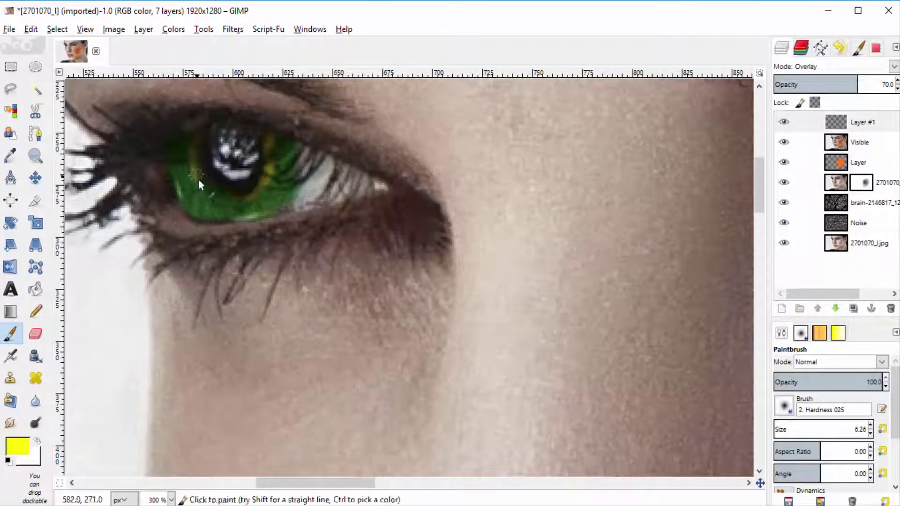
Paint a matching thin yellow ring around the pupil of the near eye, beside the orange cheek.
drag(353, 483, 455, 492)
scroll(485, 235, up, 1)
drag(480, 187, 473, 209)
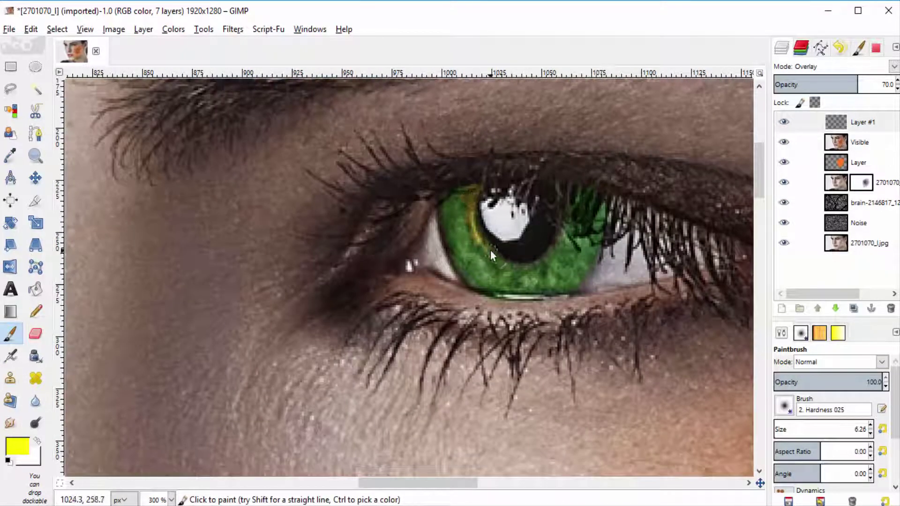
drag(546, 266, 570, 192)
key(minus)
key(minus)
key(minus)
key(minus)
key(minus)
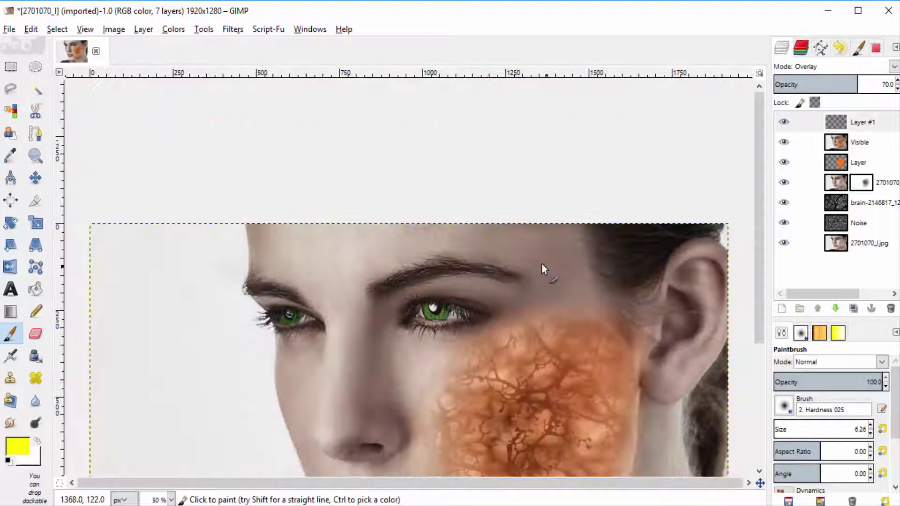
Add a new transparent layer on top and set the foreground colour to red ff0000 for the Paintbrush.
scroll(541, 263, down, 3)
key(plus)
scroll(465, 140, up, 2)
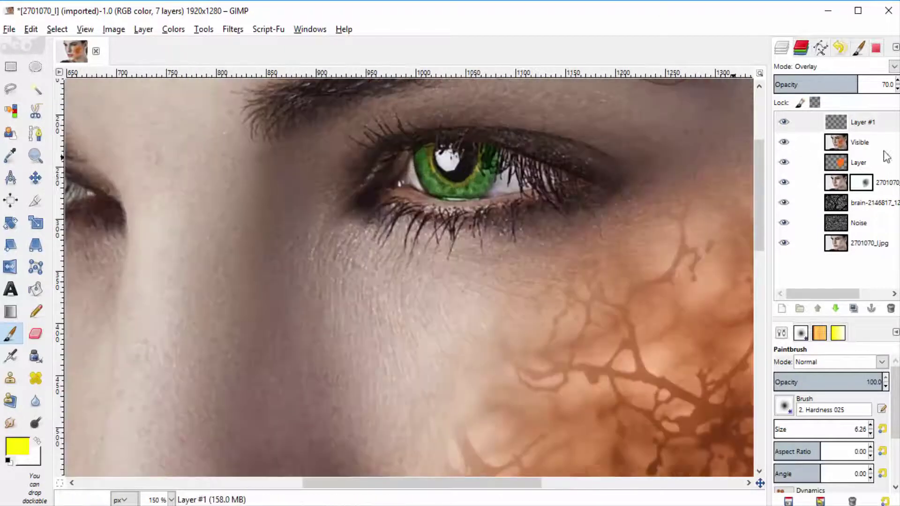
click(784, 306)
click(789, 419)
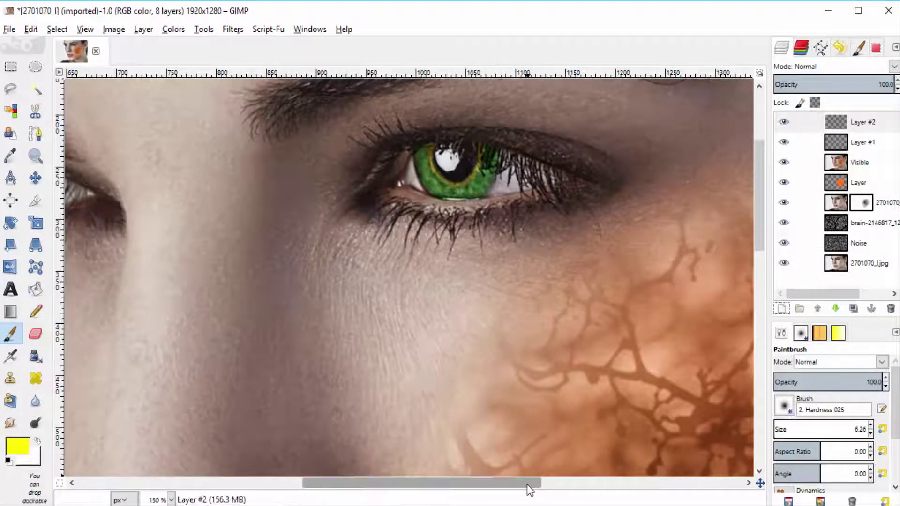
drag(528, 483, 487, 483)
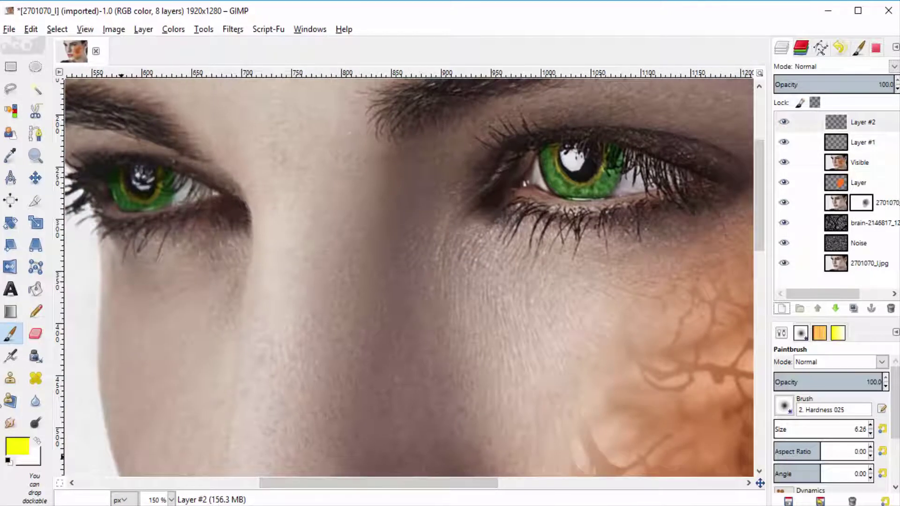
click(14, 454)
click(229, 192)
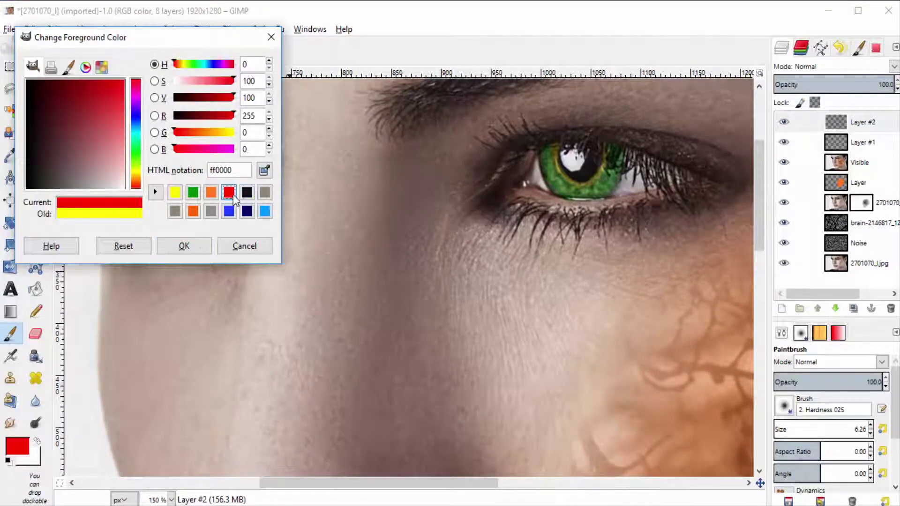
click(183, 246)
click(12, 337)
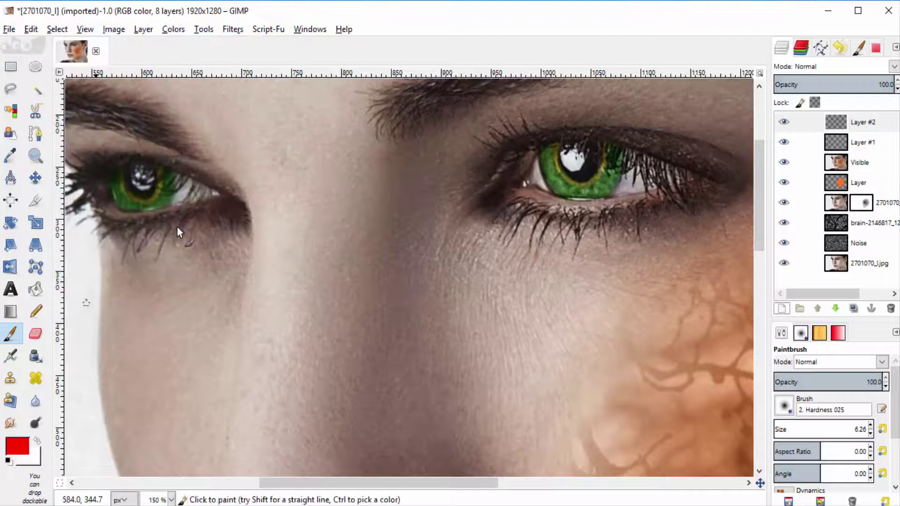
Paint the white of the far eye red, filling its narrow corner with the brush at size 4.
key(plus)
key(plus)
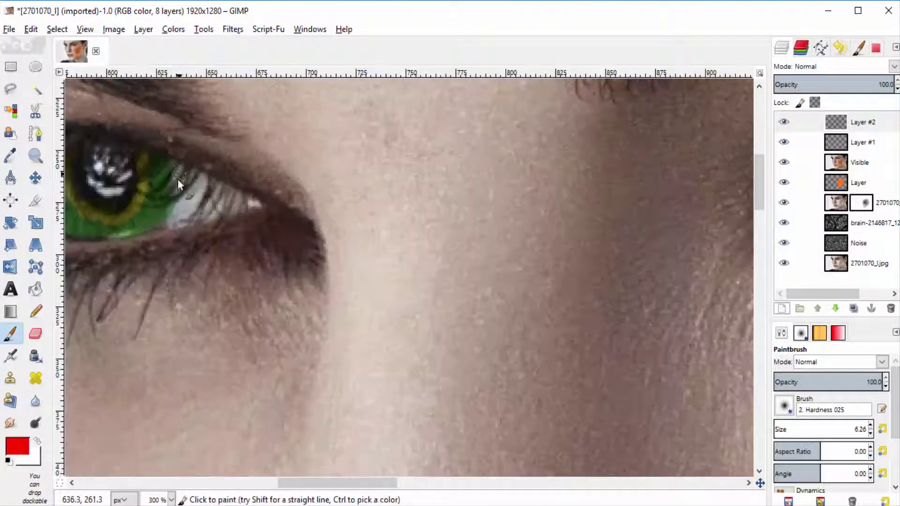
mouse_move(179, 194)
mouse_down()
mouse_move(214, 191)
mouse_move(194, 187)
mouse_move(228, 201)
mouse_move(207, 207)
mouse_move(184, 182)
mouse_up()
key(bracketright)
key(bracketleft)
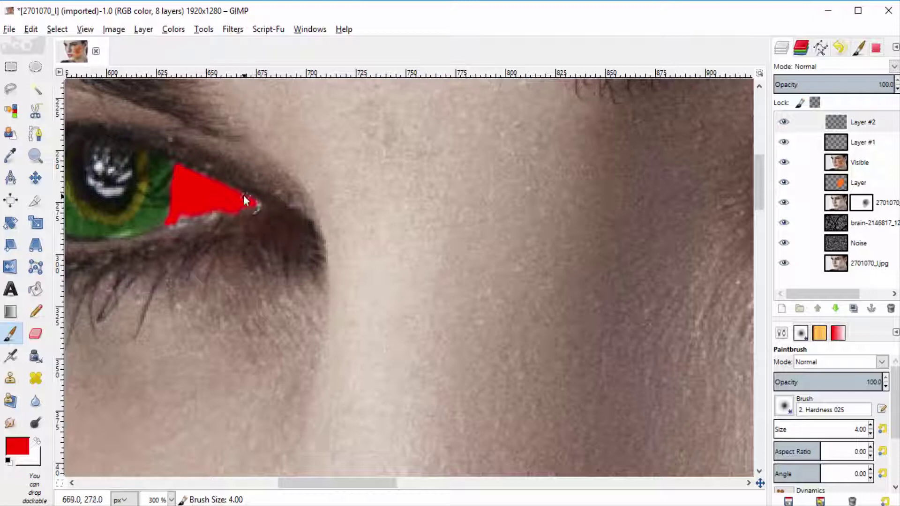
Paint the outer white of the near eye red at brush size 21, refining the pointed corner at size 3.
scroll(265, 202, down, 3)
scroll(592, 178, up, 3)
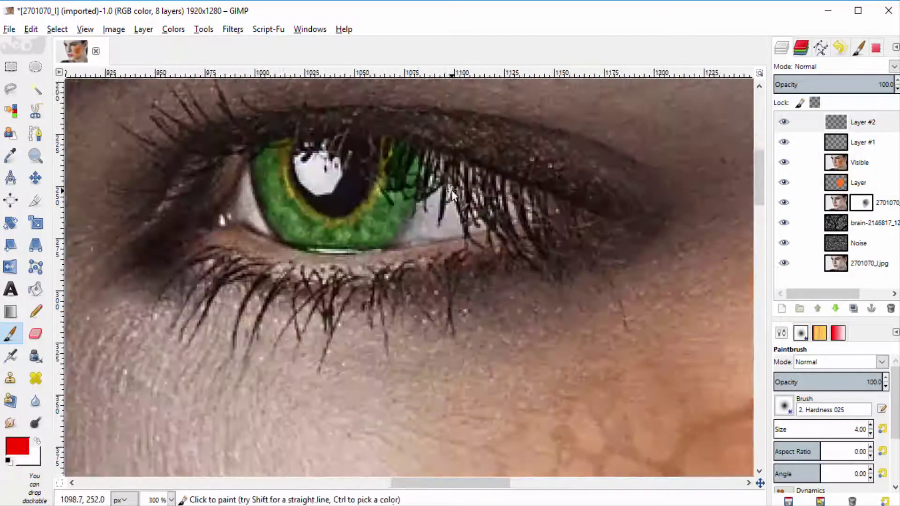
key(bracketright)
key(bracketright)
key(bracketright)
key(bracketright)
key(bracketright)
key(bracketright)
key(bracketright)
key(bracketright)
key(bracketright)
key(bracketright)
key(bracketright)
key(bracketright)
key(bracketright)
key(bracketright)
key(bracketright)
key(bracketright)
key(bracketright)
drag(441, 173, 429, 208)
mouse_move(490, 217)
mouse_down()
mouse_move(446, 199)
mouse_move(481, 184)
mouse_up()
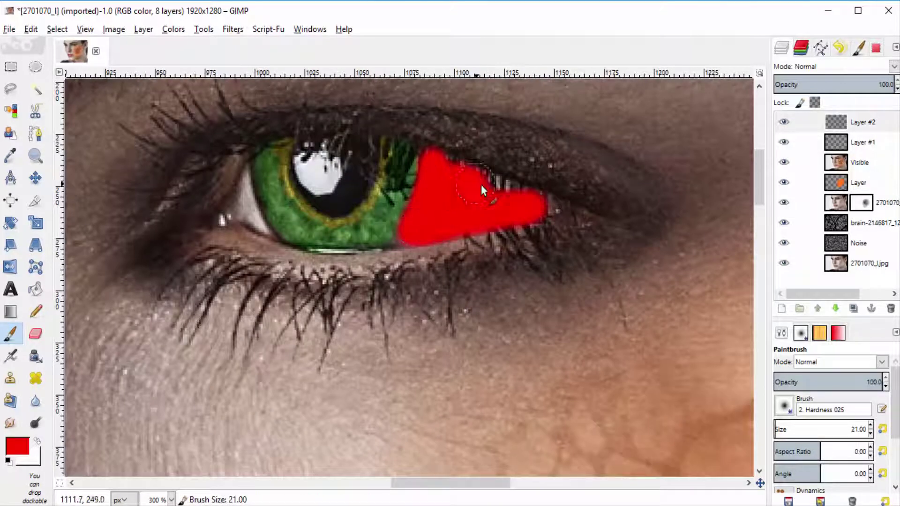
key(bracketleft)
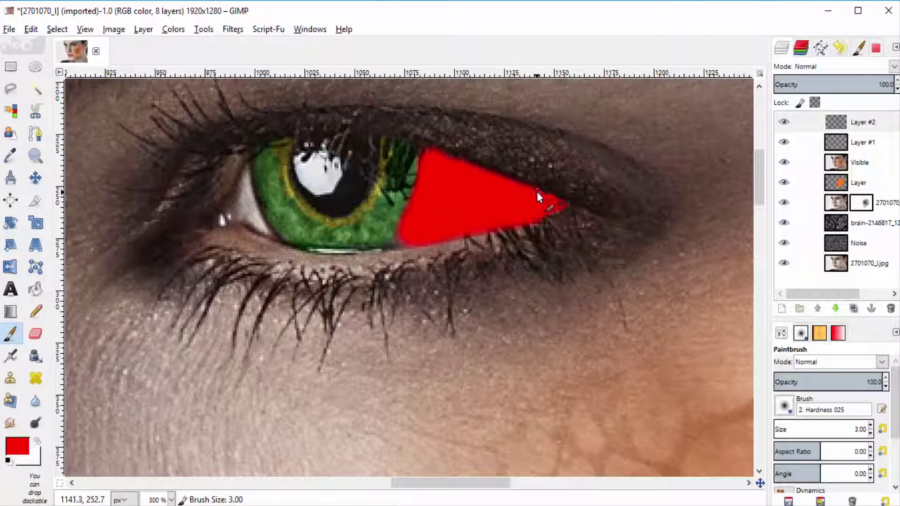
Paint the inner white of the near eye red beside the iris at brush size 7.
key(bracketright)
key(bracketright)
key(bracketright)
drag(243, 181, 262, 227)
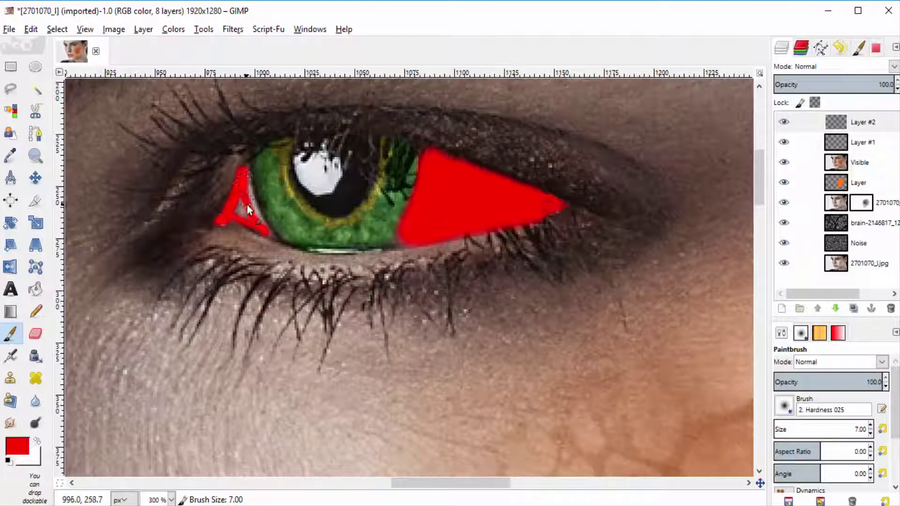
mouse_move(244, 194)
mouse_down()
mouse_move(243, 217)
mouse_move(263, 235)
mouse_up()
scroll(248, 211, down, 7)
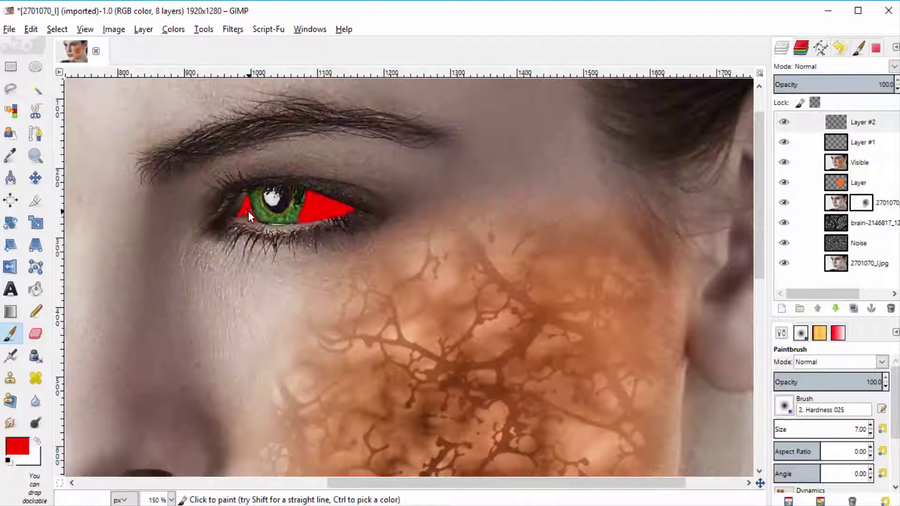
scroll(605, 191, up, 2)
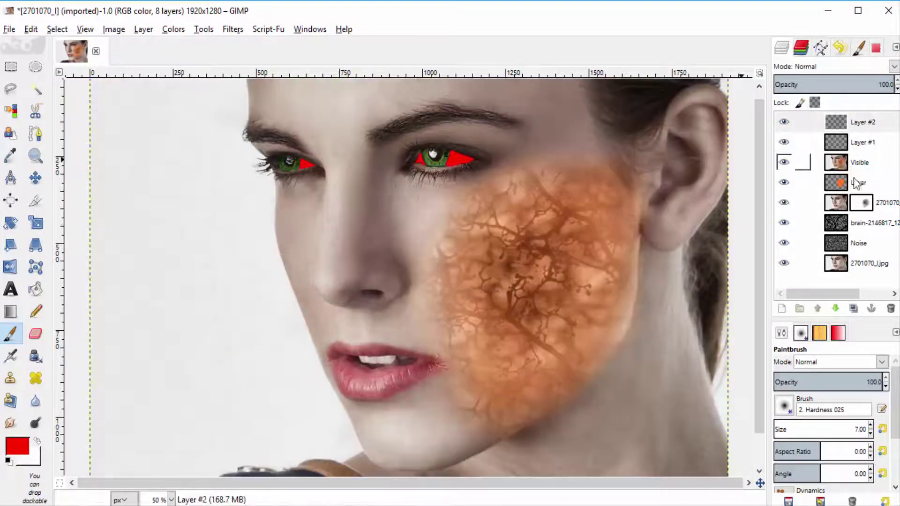
Set the red eye-white layer's blend mode to Soft light and its opacity to 58.
click(894, 66)
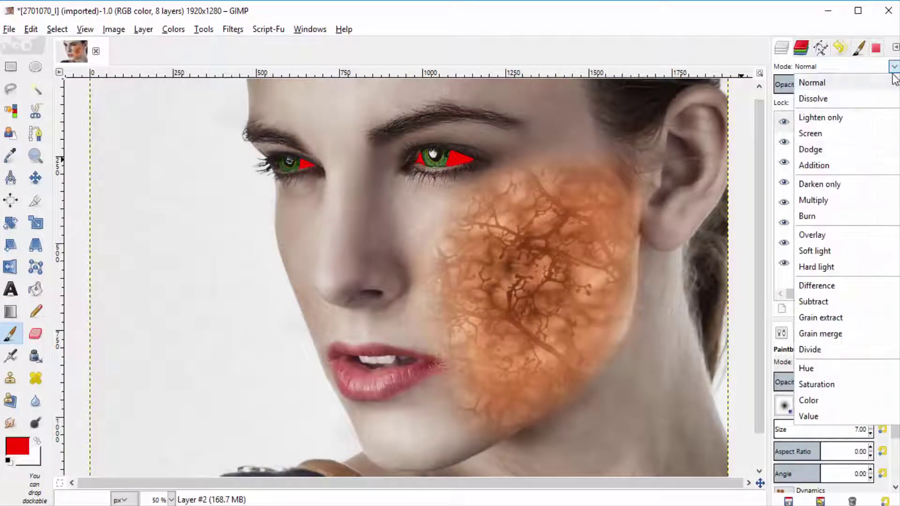
click(824, 251)
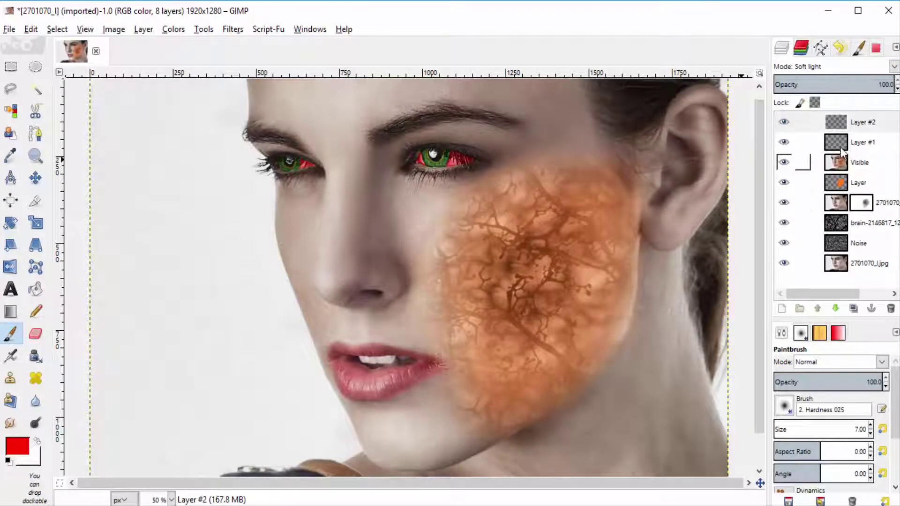
click(882, 84)
drag(881, 85, 840, 84)
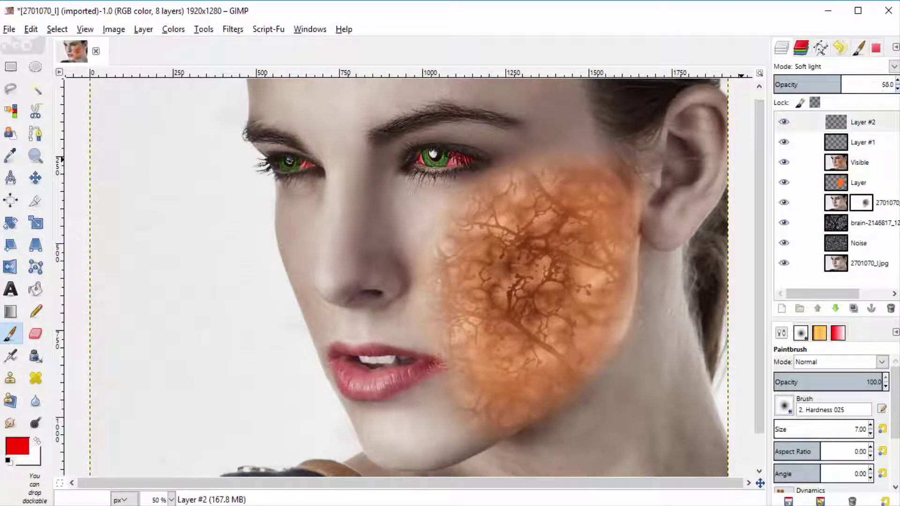
Lower the opacity of Layer #1 to about 46 and of the red Layer #2 to 48.
click(875, 143)
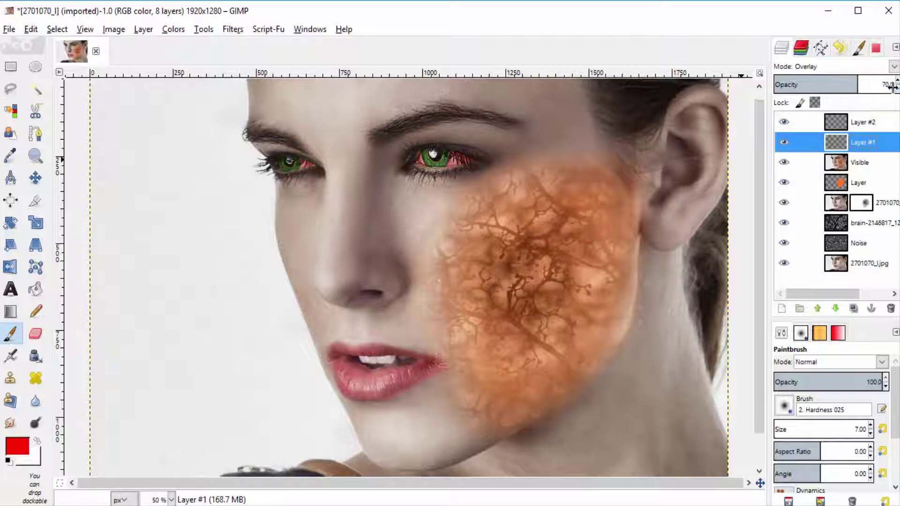
click(897, 89)
click(897, 89)
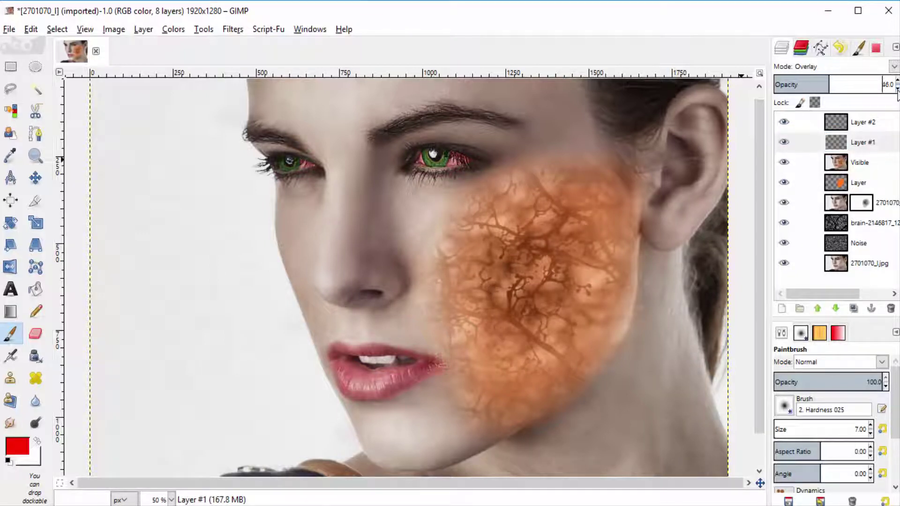
click(897, 81)
click(864, 122)
click(897, 90)
click(897, 90)
click(898, 91)
click(898, 90)
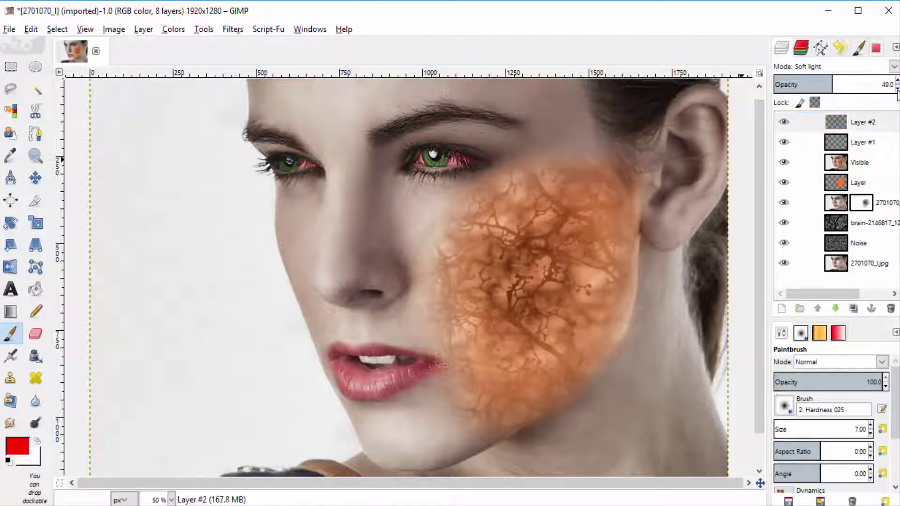
click(864, 123)
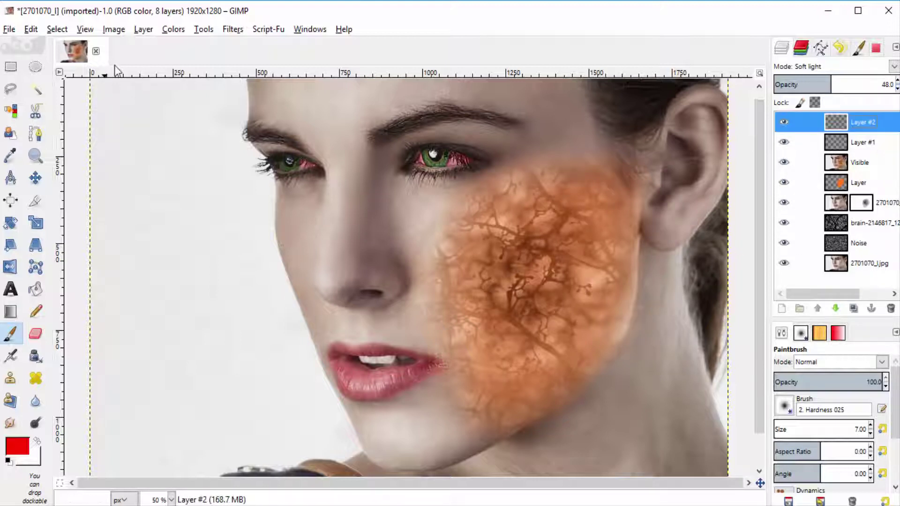
Create a new layer from visible above Layer #2 and set the Dodge/Burn tool to Burn.
click(143, 29)
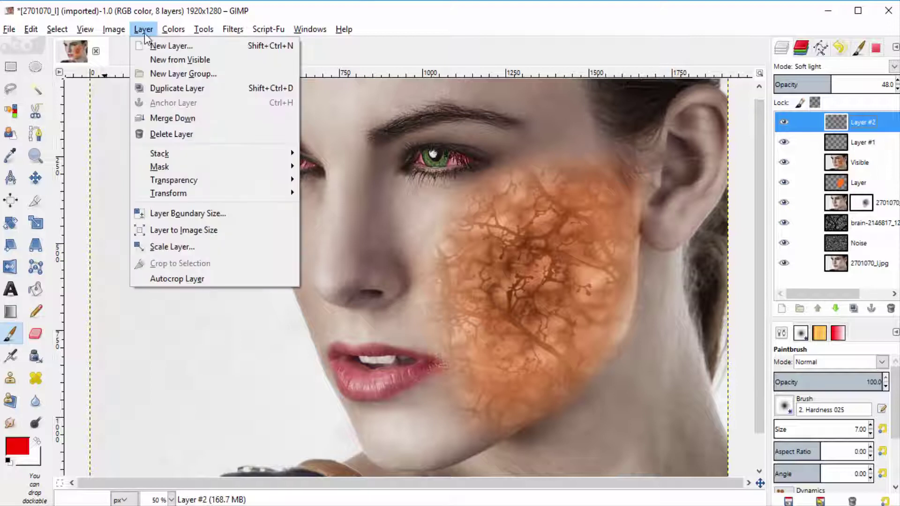
click(176, 58)
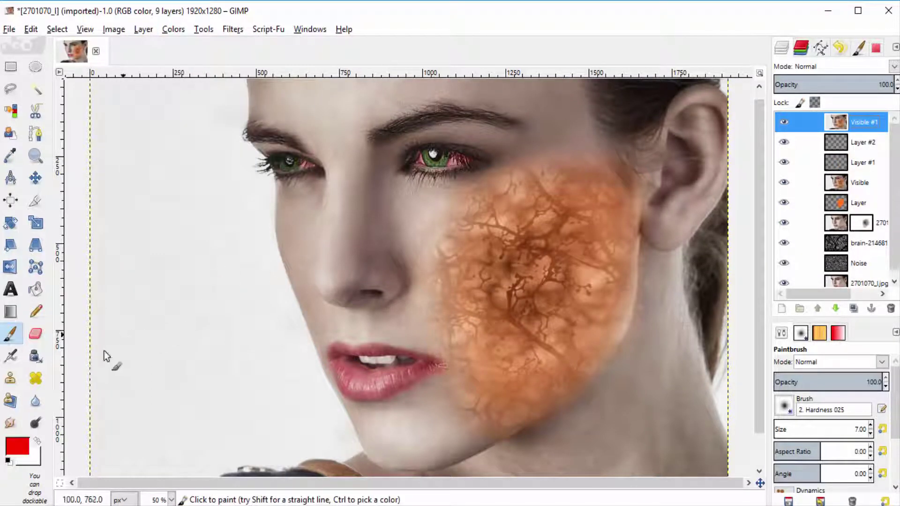
click(35, 425)
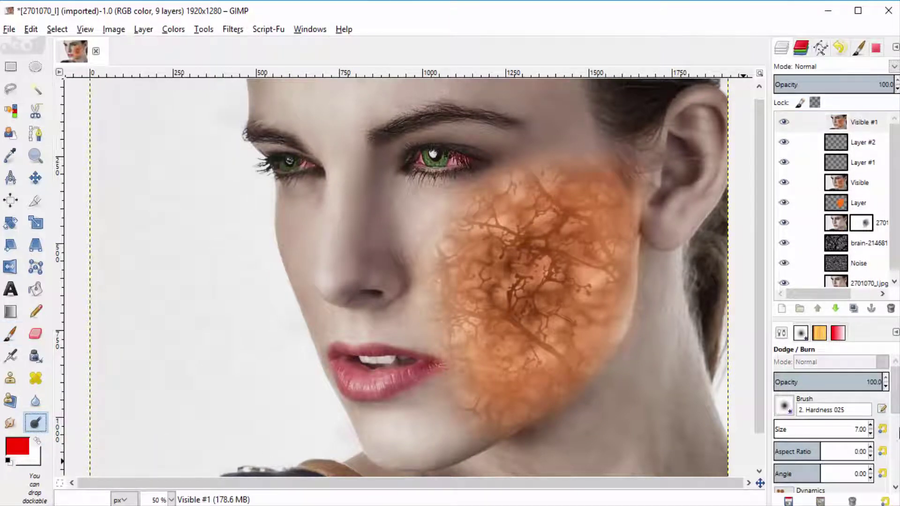
scroll(896, 431, down, 5)
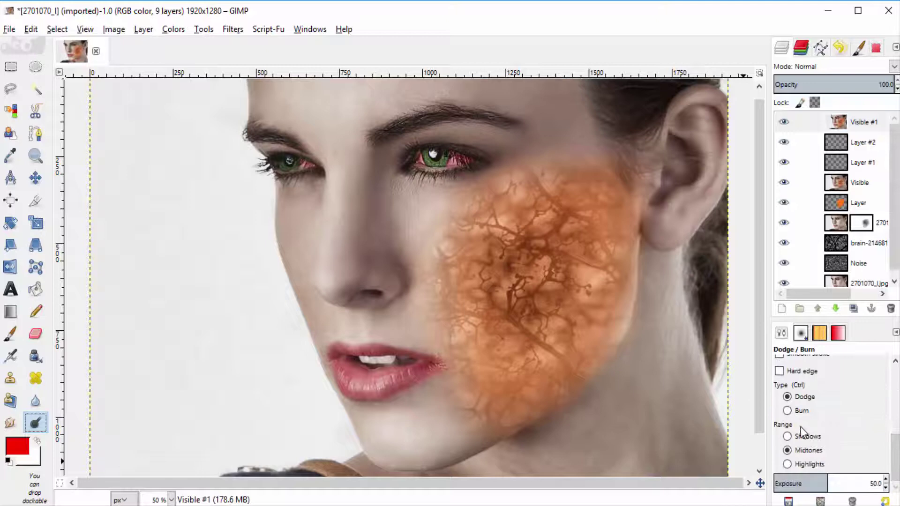
click(801, 411)
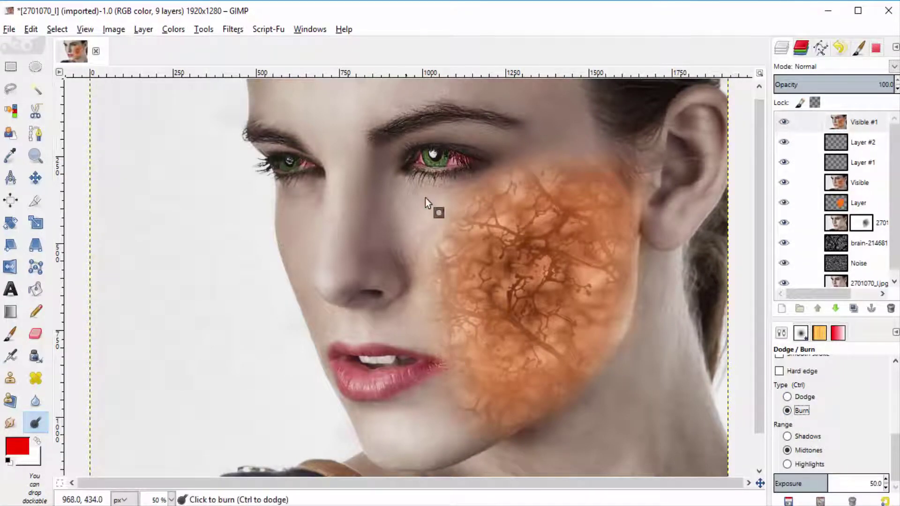
Burn dark shadows around the lids and corners of the near eye with the Oils 01 brush at size 61.
scroll(433, 161, up, 2)
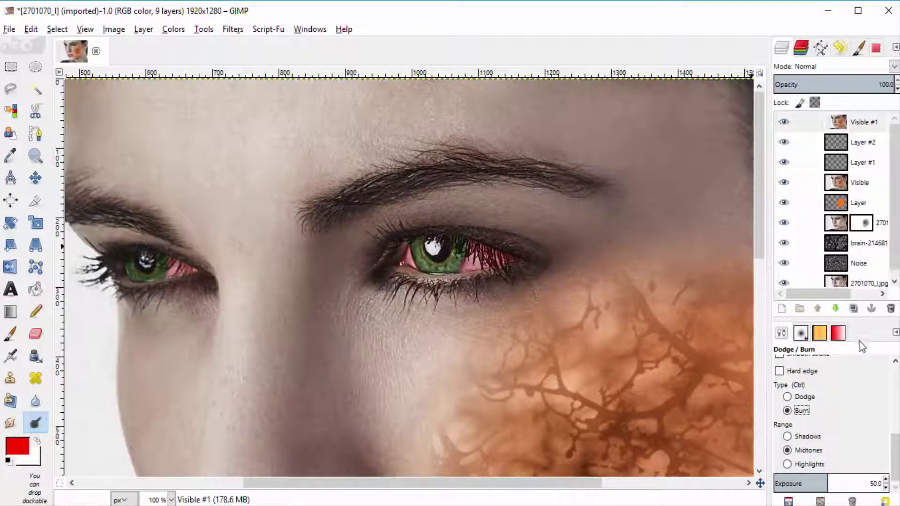
scroll(840, 428, up, 5)
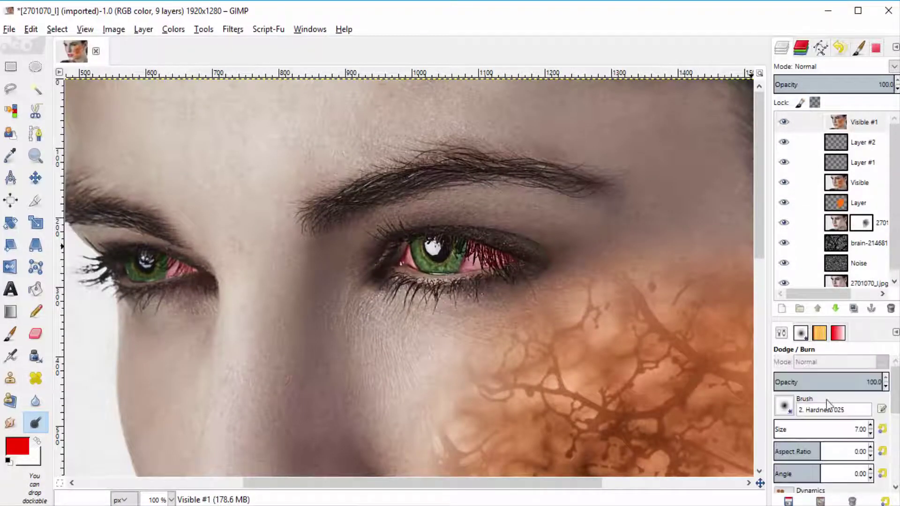
click(784, 406)
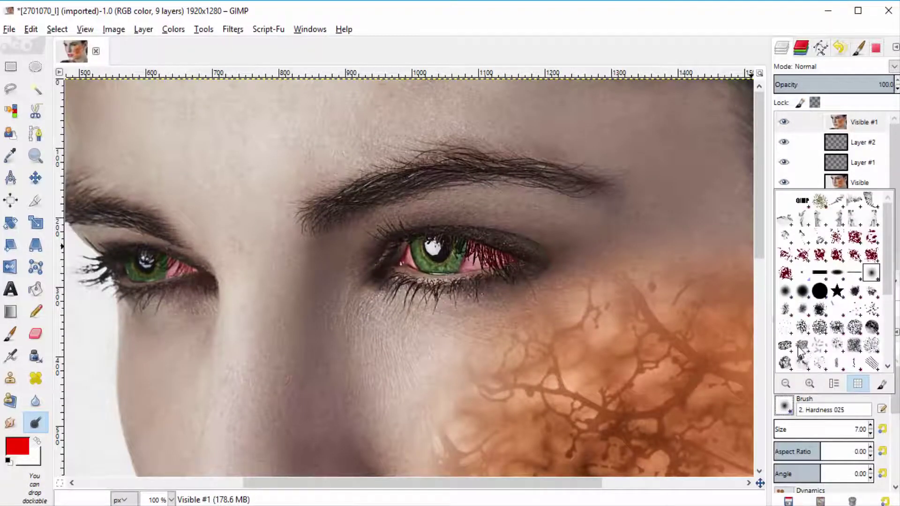
click(800, 349)
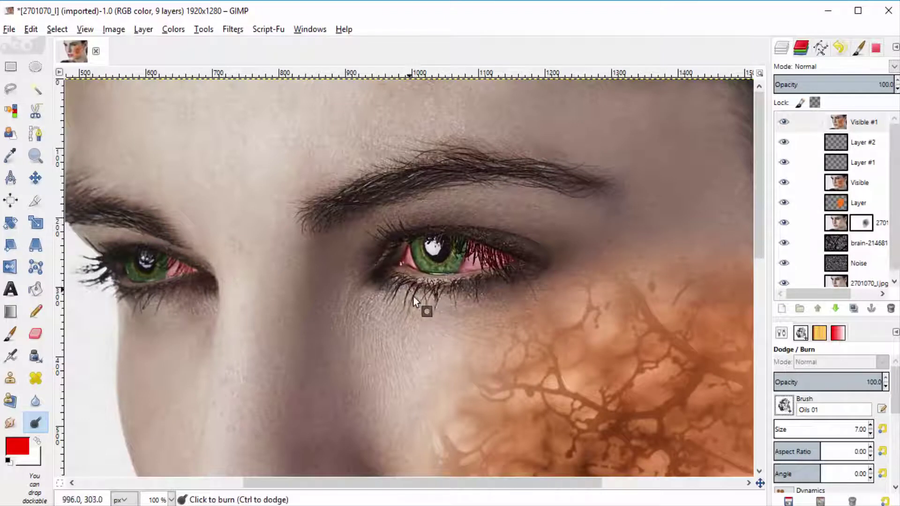
key(bracketright)
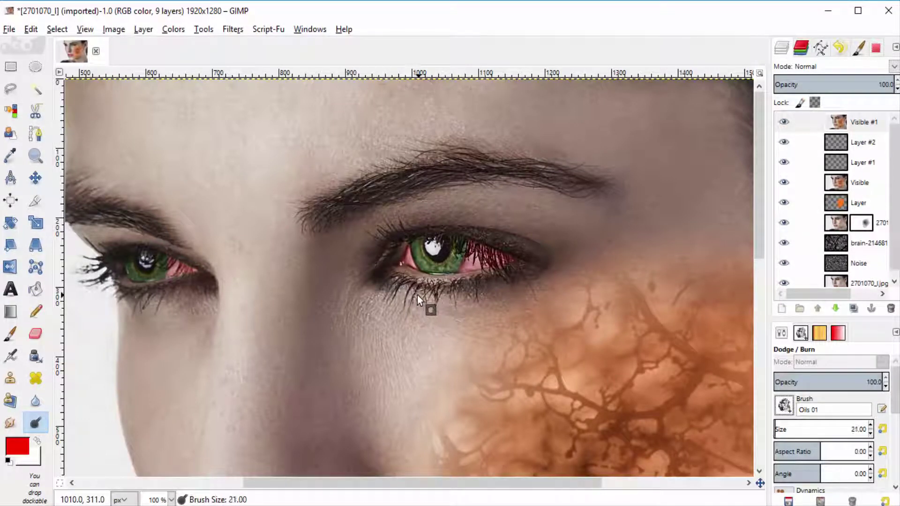
key(bracketright)
key(bracketright)
key(bracketright)
key(bracketright)
key(bracketright)
key(bracketright)
key(bracketright)
key(bracketright)
key(bracketright)
key(bracketright)
key(bracketright)
key(bracketright)
key(bracketright)
key(bracketright)
key(bracketright)
key(bracketright)
key(bracketright)
key(bracketright)
key(bracketright)
key(bracketright)
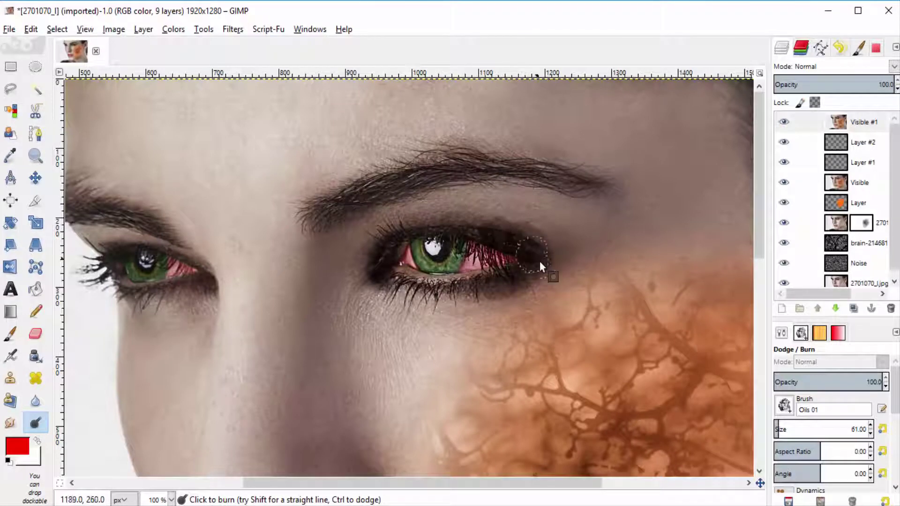
Burn the skin around the far eye's lids and inner corner, and touch up the near eye's inner corner.
key(minus)
key(minus)
key(minus)
key(minus)
key(plus)
key(plus)
key(plus)
key(plus)
key(plus)
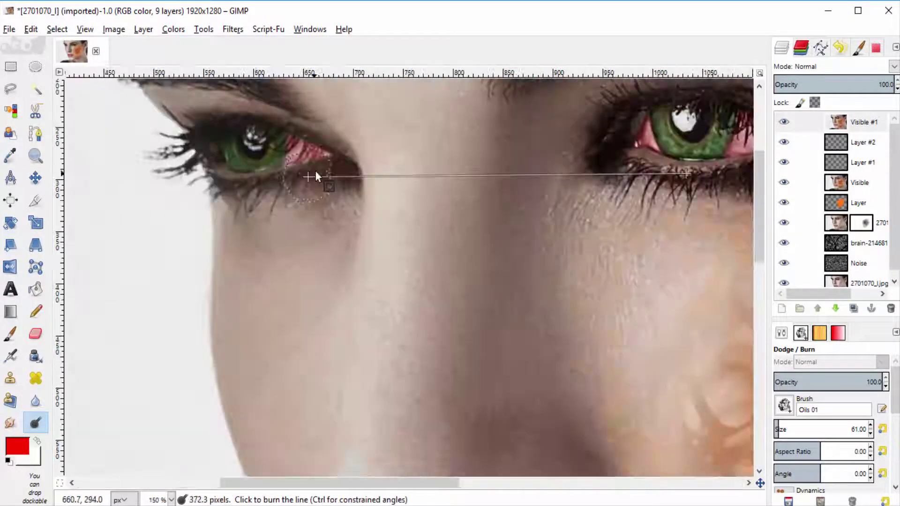
scroll(316, 174, up, 1)
scroll(320, 230, up, 3)
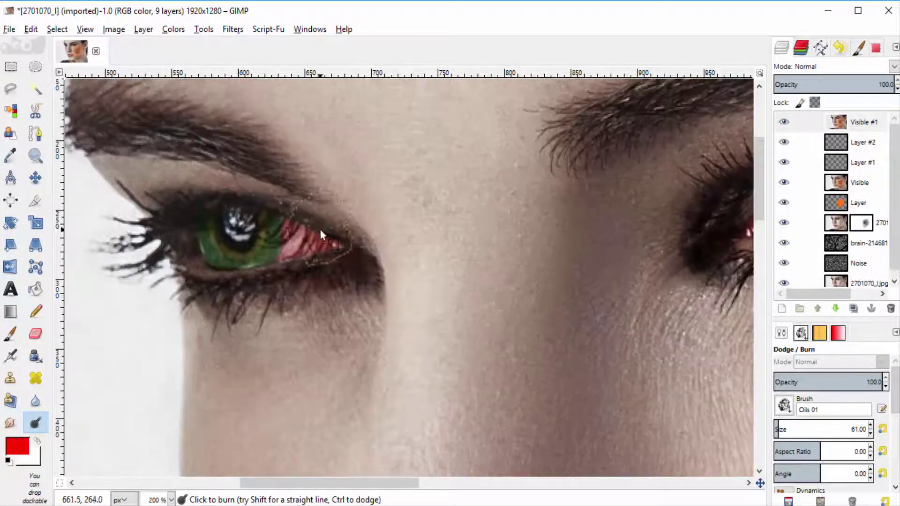
mouse_move(320, 230)
mouse_down()
mouse_move(257, 208)
mouse_move(201, 206)
mouse_move(169, 217)
mouse_move(288, 256)
mouse_move(158, 210)
mouse_move(292, 212)
mouse_move(345, 254)
mouse_move(300, 278)
mouse_up()
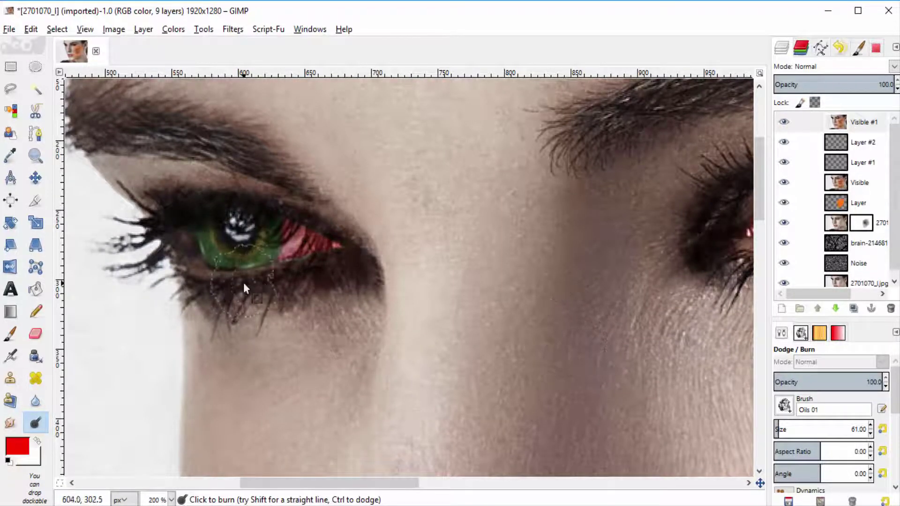
drag(244, 283, 286, 288)
key(minus)
key(minus)
key(plus)
key(plus)
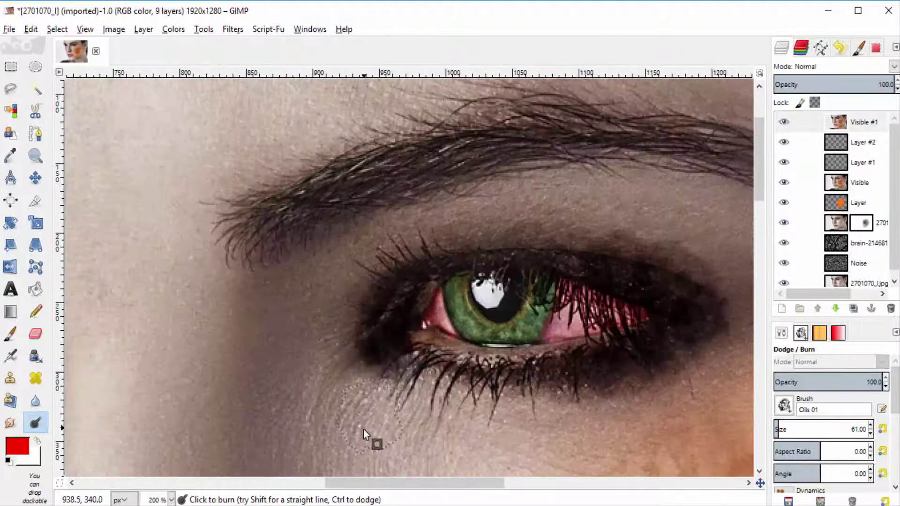
scroll(400, 334, down, 5)
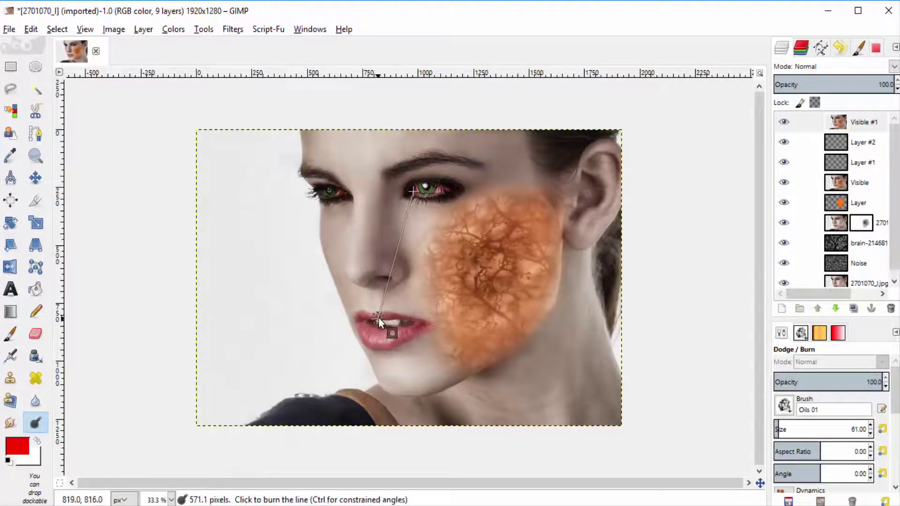
Burn the upper and lower lips along their edges and at both mouth corners.
scroll(396, 329, up, 4)
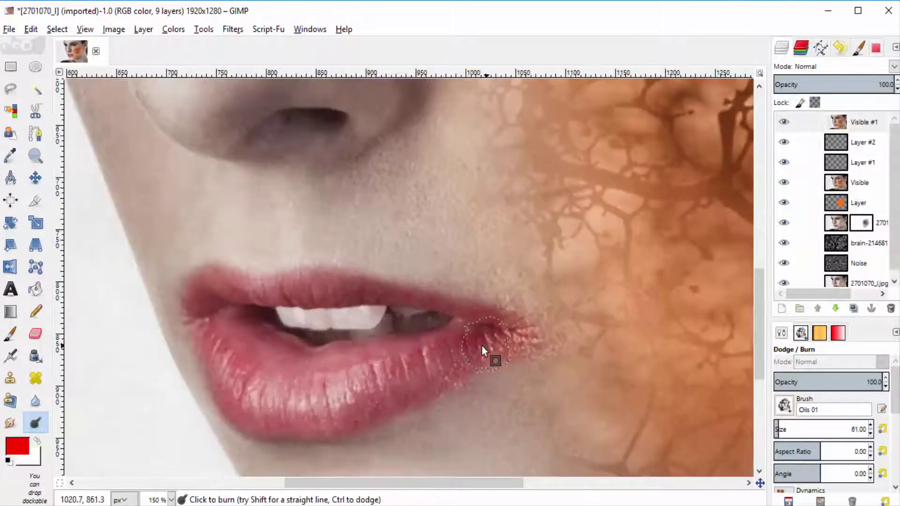
mouse_move(483, 337)
mouse_down()
mouse_move(402, 386)
mouse_move(394, 379)
mouse_move(333, 422)
mouse_move(346, 414)
mouse_move(290, 408)
mouse_move(293, 417)
mouse_move(216, 353)
mouse_up()
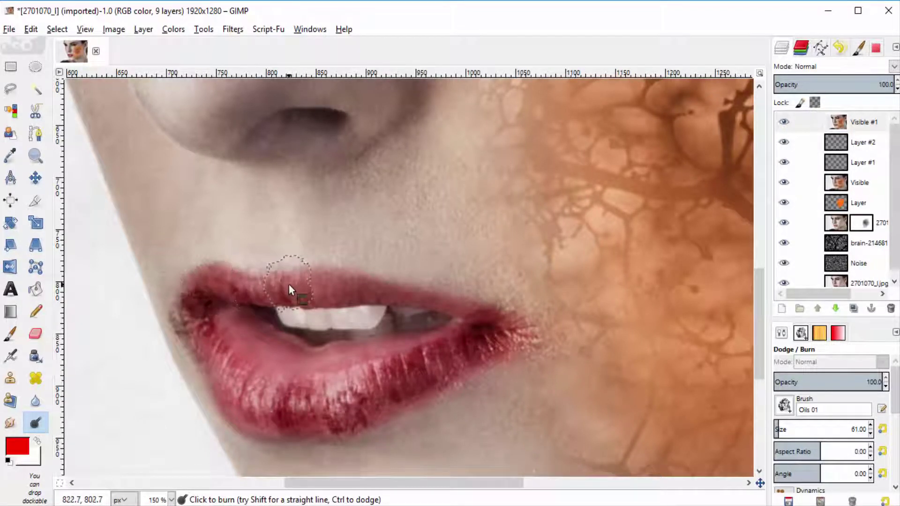
scroll(459, 386, down, 4)
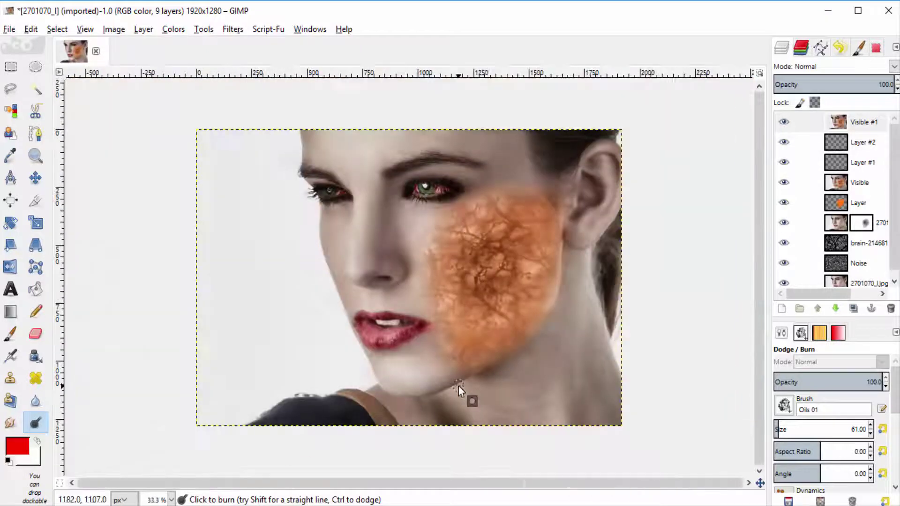
Burn the nostril and the mouth corner beside the orange cheek, undoing and repainting the strokes that smear onto the skin.
scroll(408, 307, up, 4)
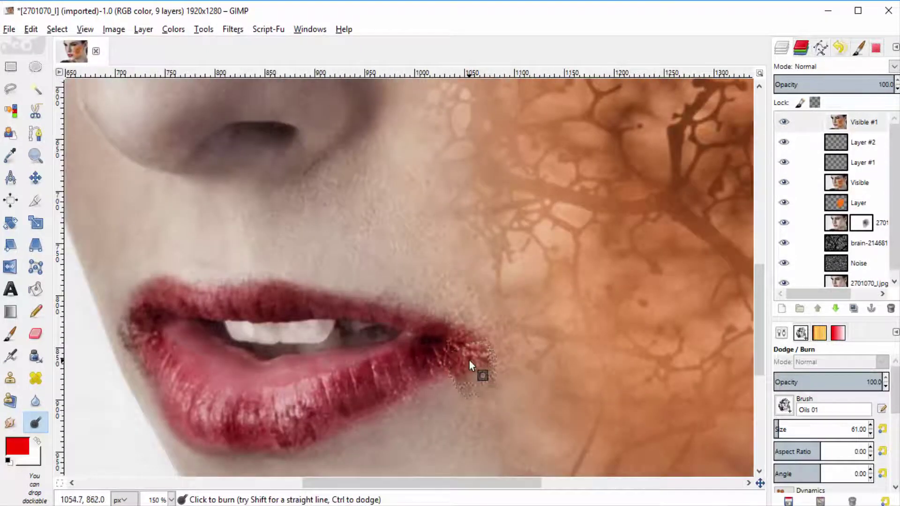
scroll(469, 361, down, 4)
scroll(354, 271, up, 4)
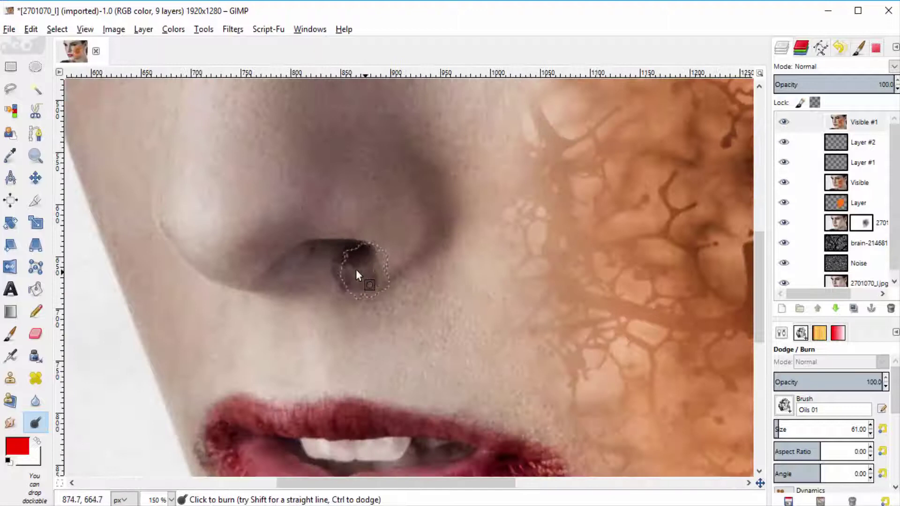
scroll(408, 371, down, 3)
scroll(455, 354, up, 2)
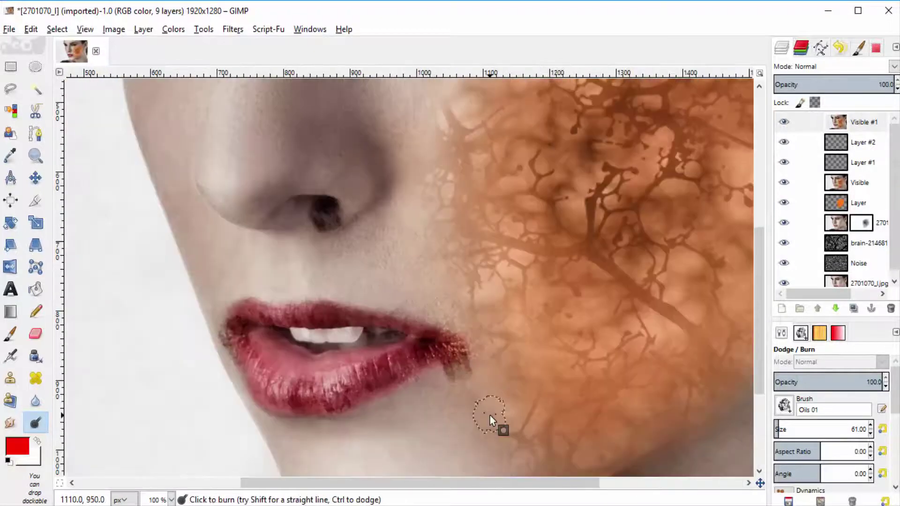
key(ctrl+z)
key(ctrl+z)
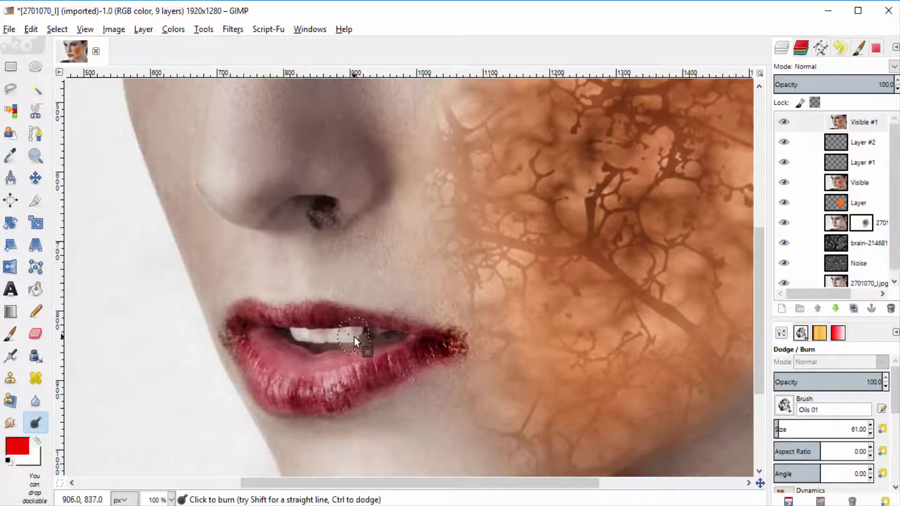
Create another new layer from visible on top of the burned layer.
scroll(354, 337, down, 3)
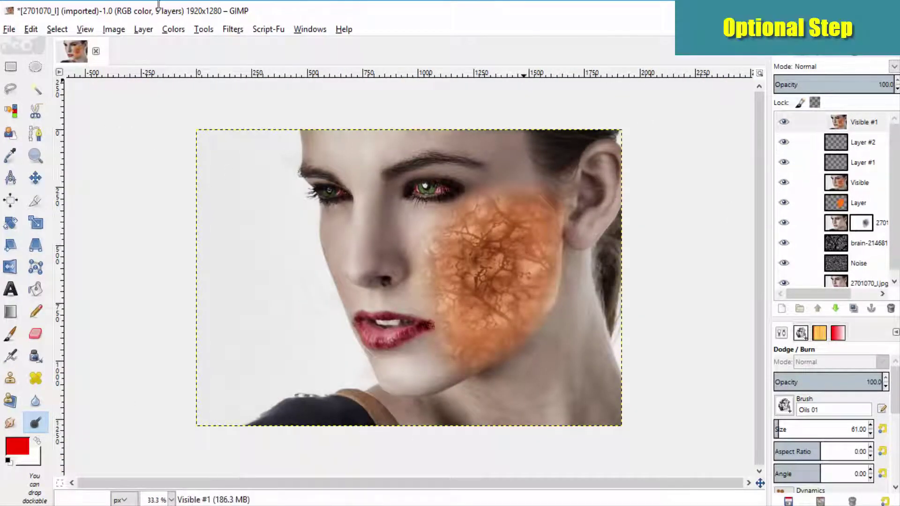
click(143, 31)
click(172, 63)
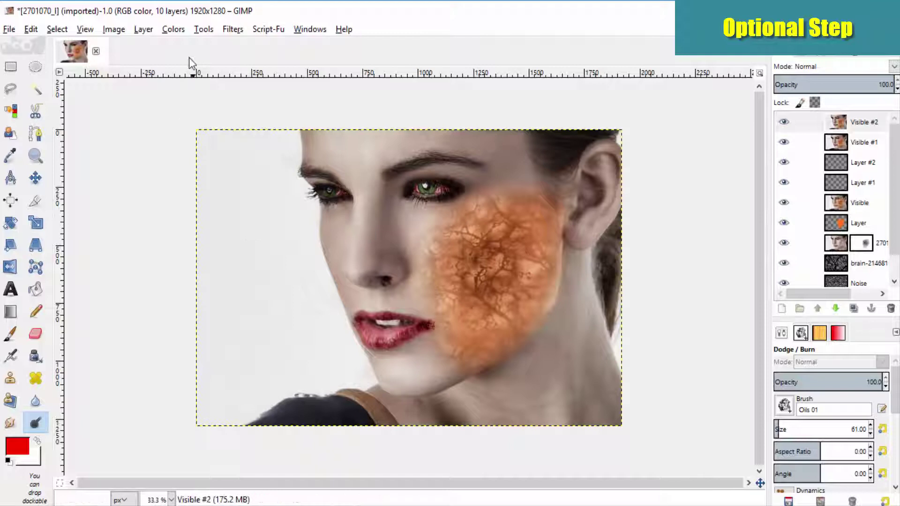
Open the Curves adjustment for the Visible #2 layer and raise the Red channel's midtones slightly.
click(180, 34)
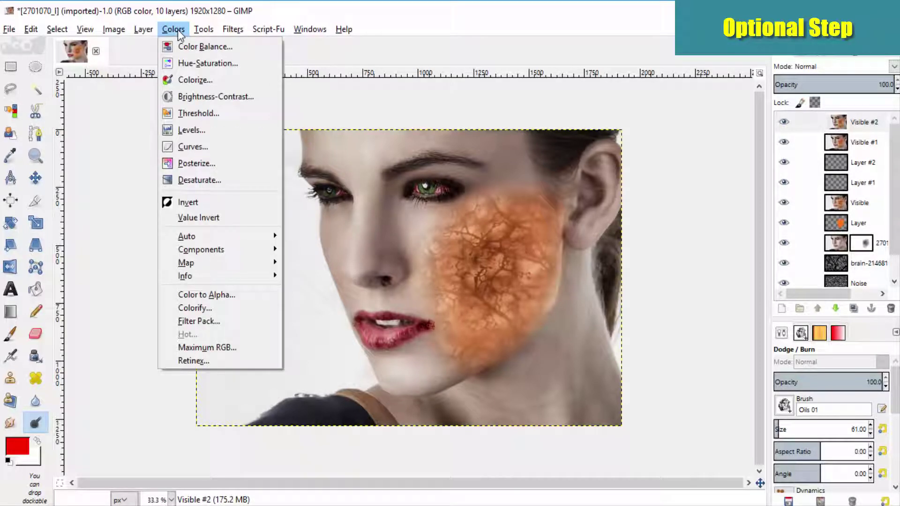
click(191, 147)
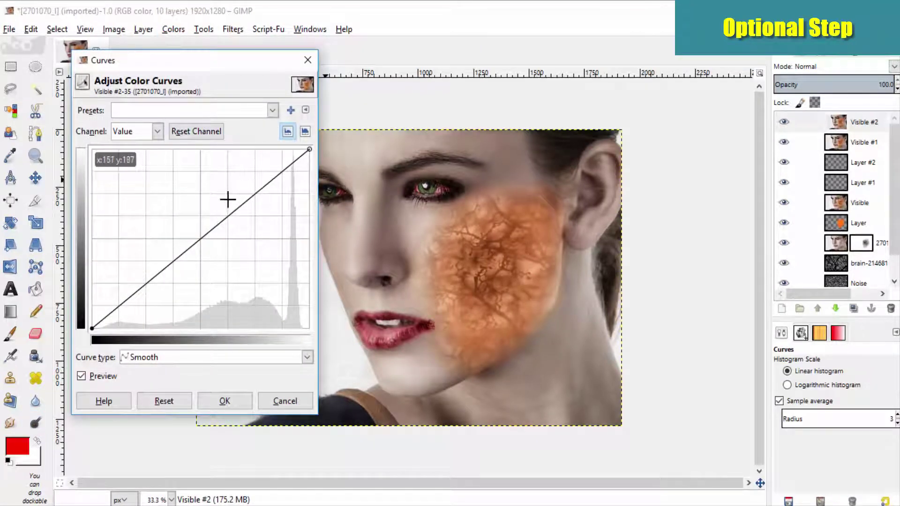
click(159, 138)
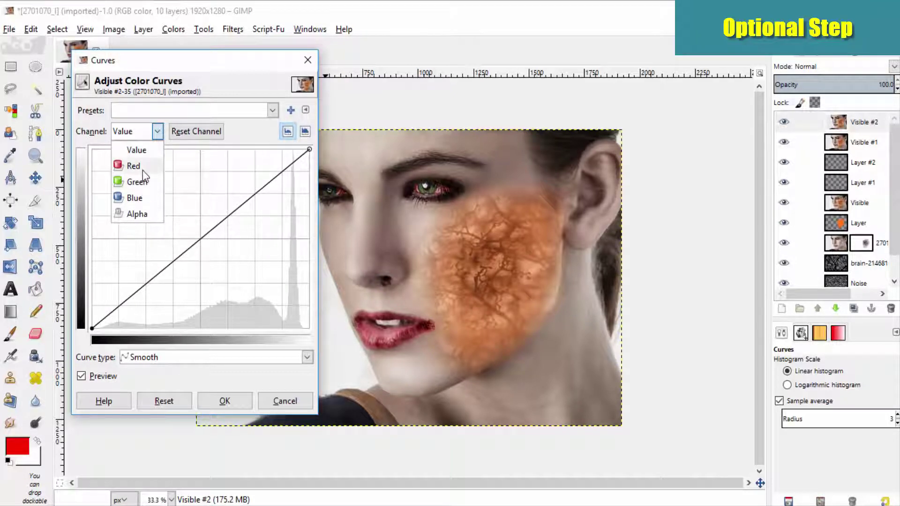
click(143, 169)
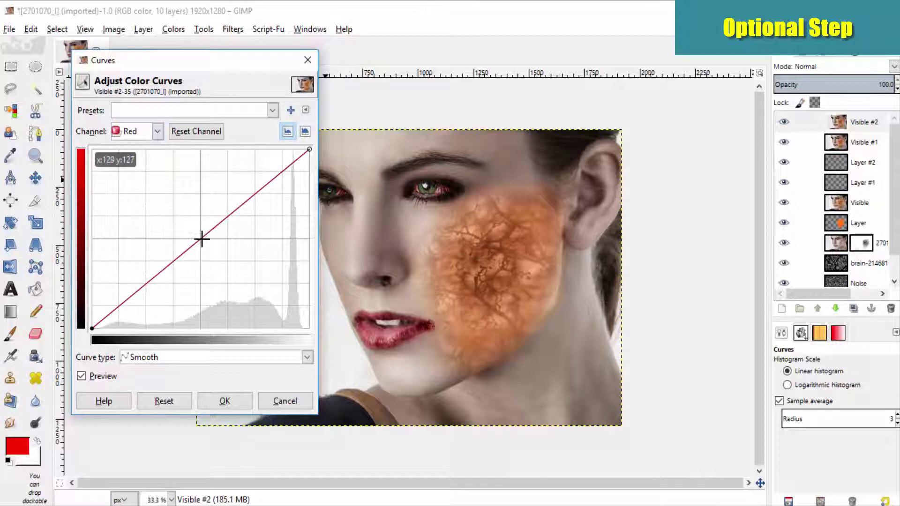
drag(201, 239, 196, 234)
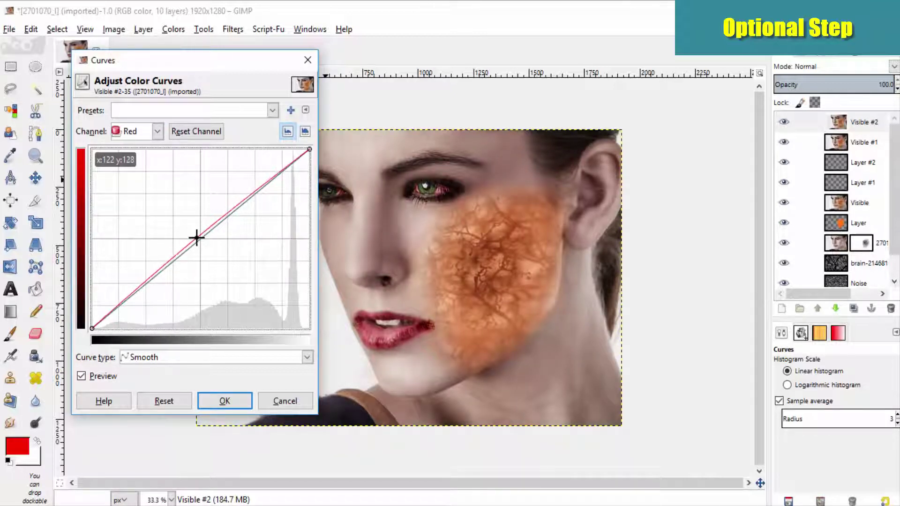
Lower the Blue channel's curve at the midtones to about x 134, y 106.
click(157, 131)
click(141, 195)
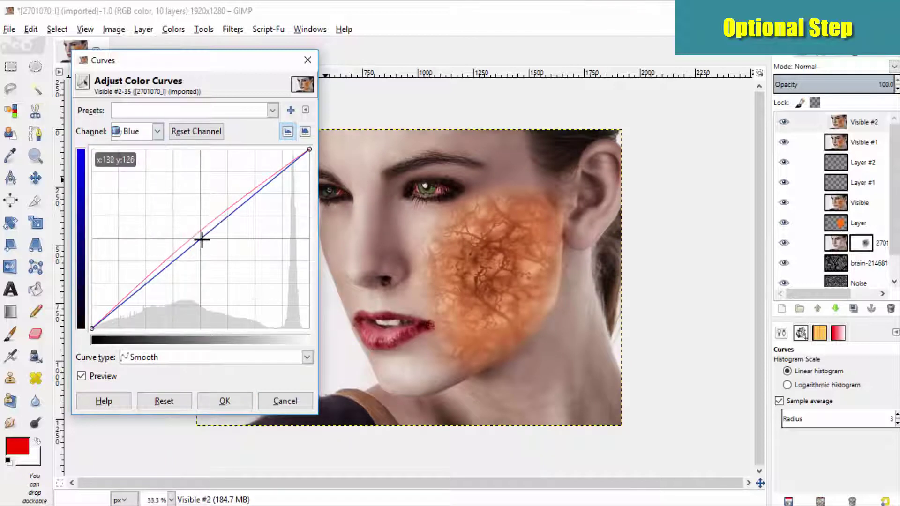
drag(200, 239, 207, 253)
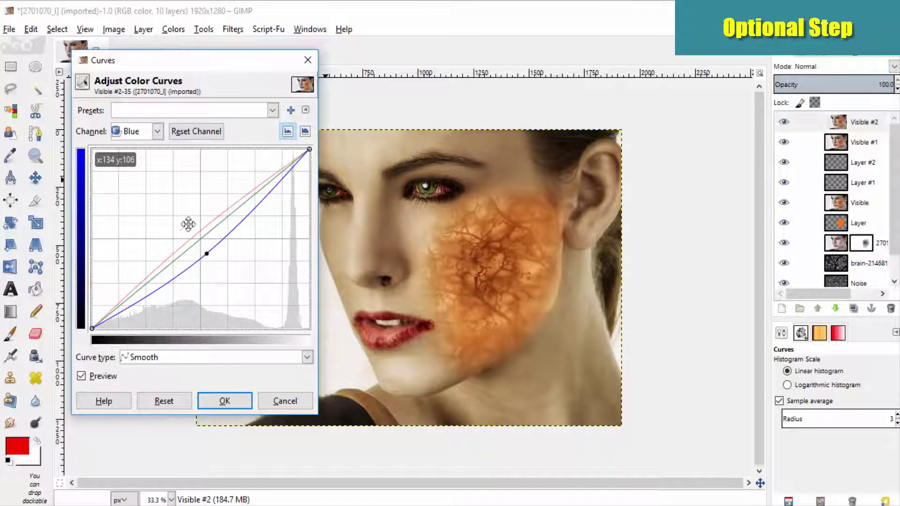
Pull the Green channel's curve down very slightly at the midtones.
click(158, 131)
click(136, 182)
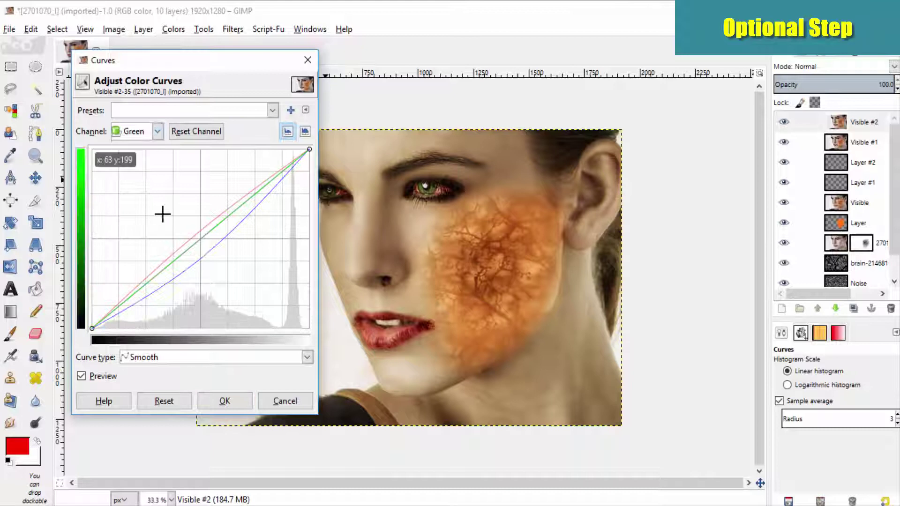
drag(198, 242, 199, 244)
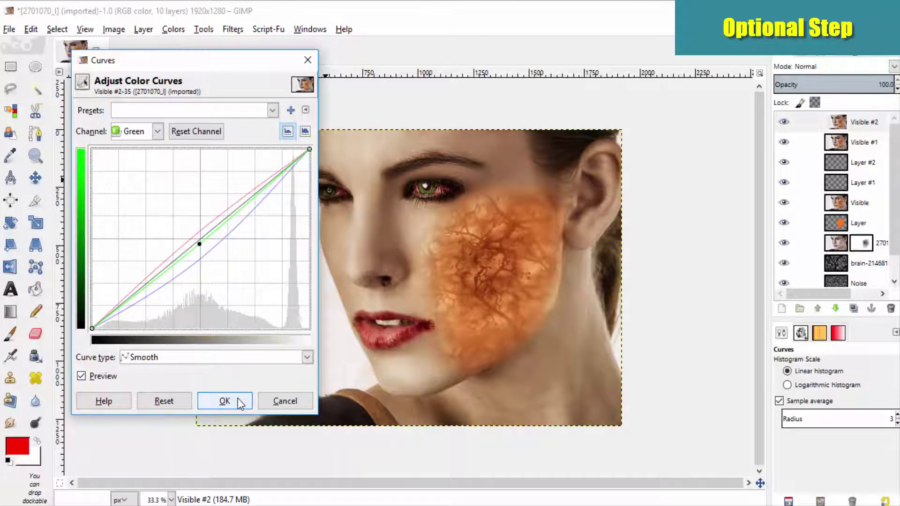
Lower the Blue channel's midtone point further to about x 136, y 99 and apply the curves.
click(160, 131)
click(140, 197)
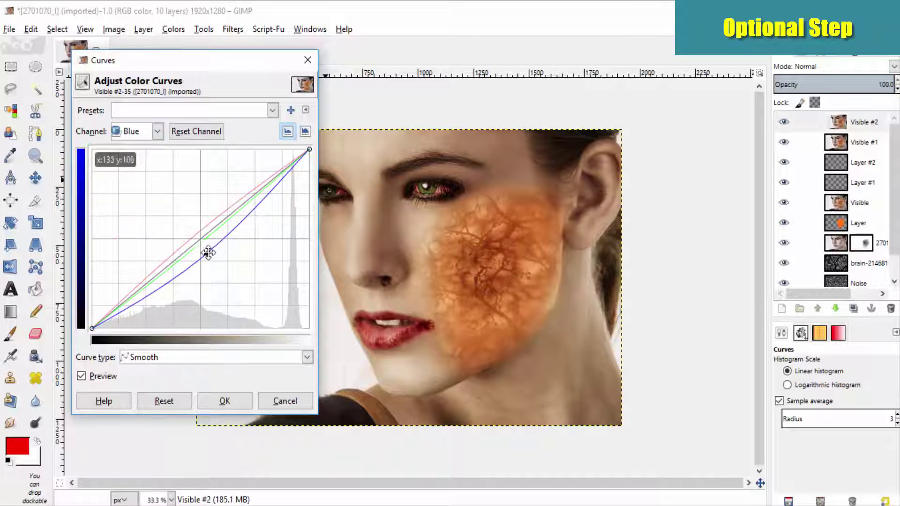
drag(207, 254, 208, 258)
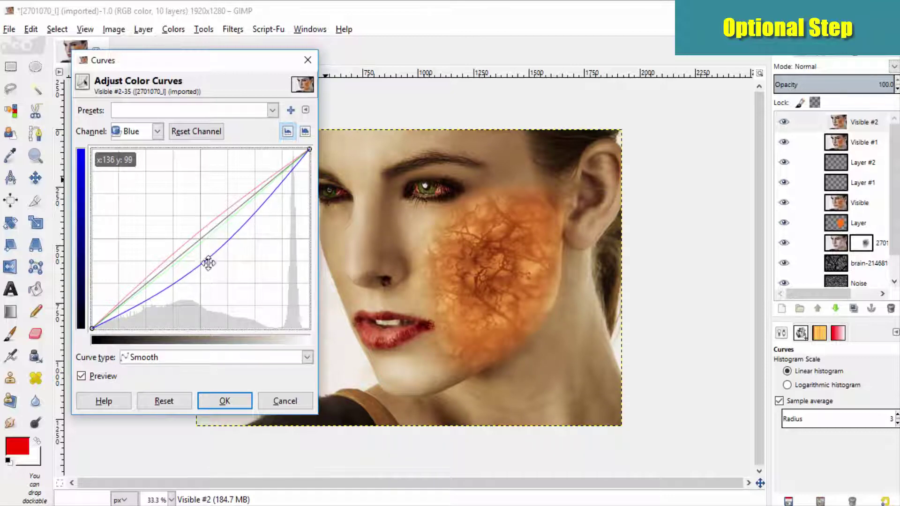
click(221, 394)
click(224, 399)
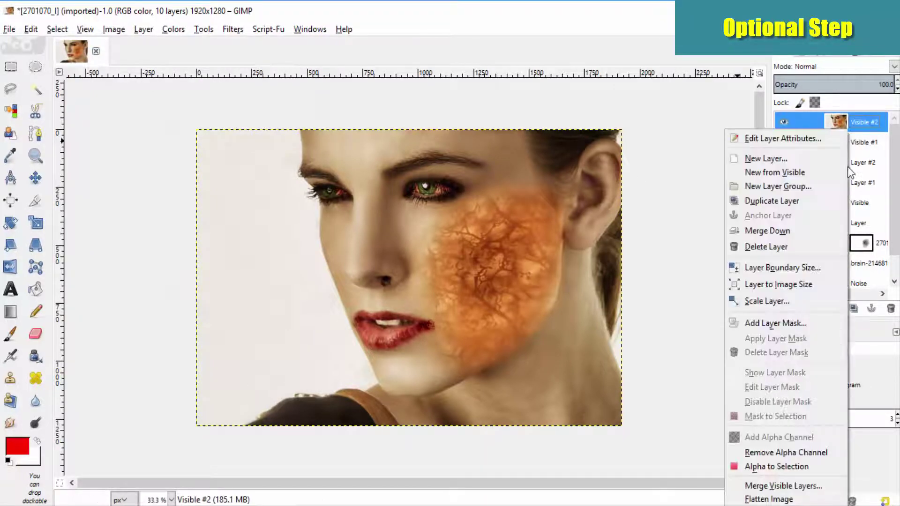
Add a white (full opacity) mask to the Visible #2 layer and choose the Paintbrush with the 2. Hardness 050 brush.
click(816, 324)
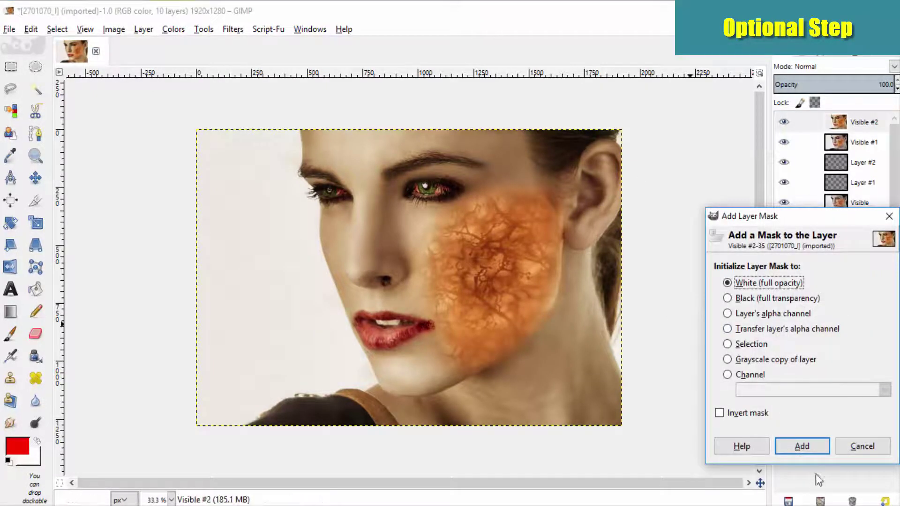
click(802, 446)
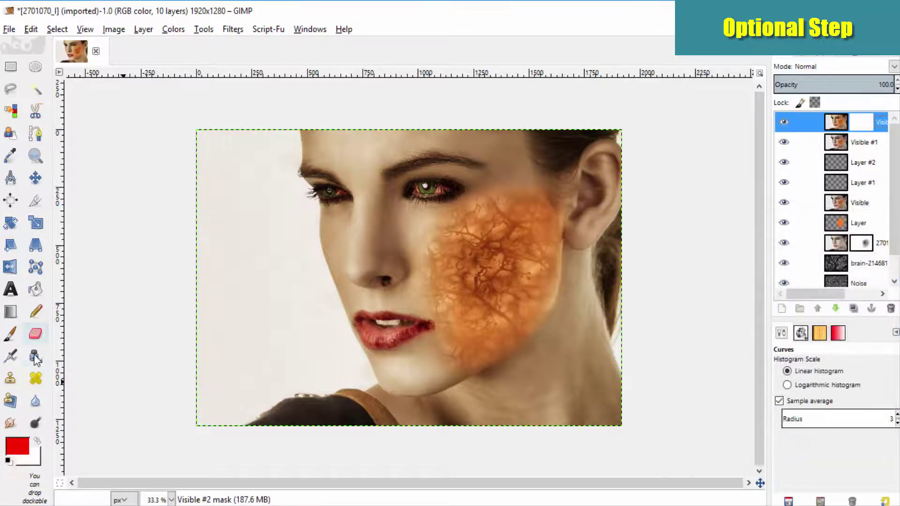
click(11, 334)
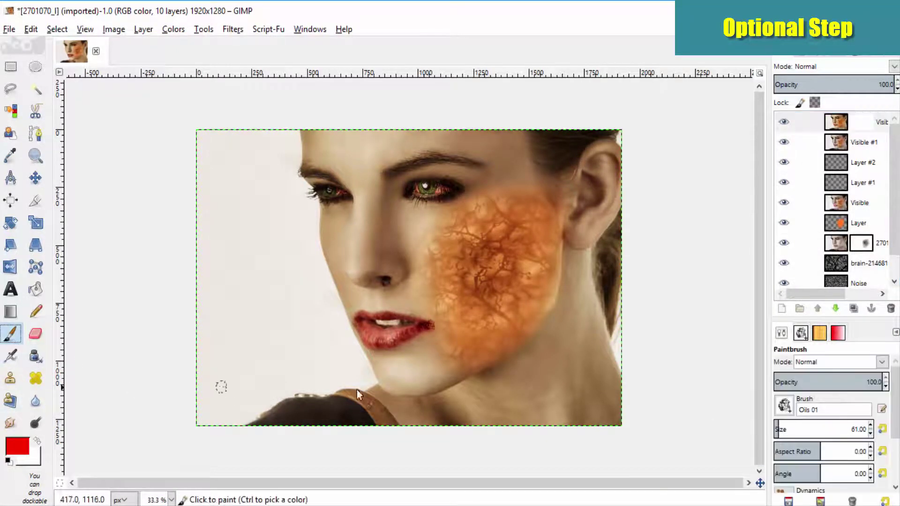
click(785, 405)
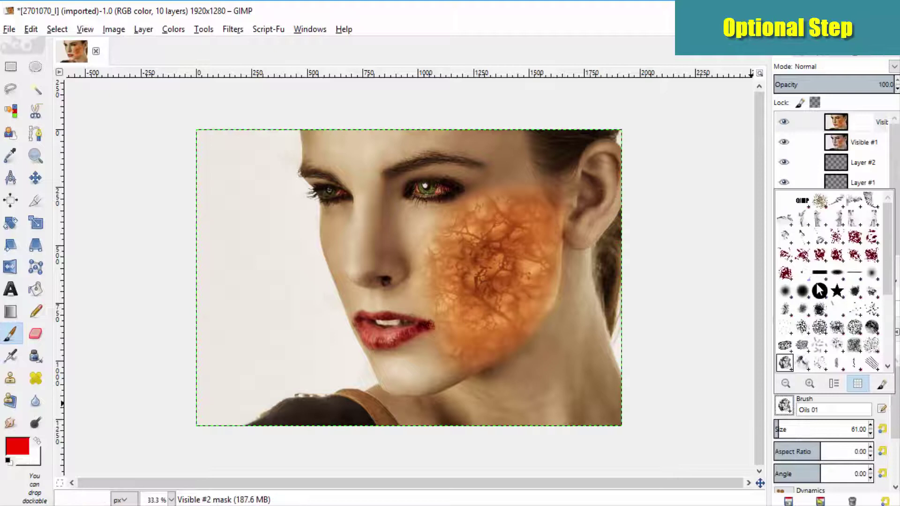
click(786, 293)
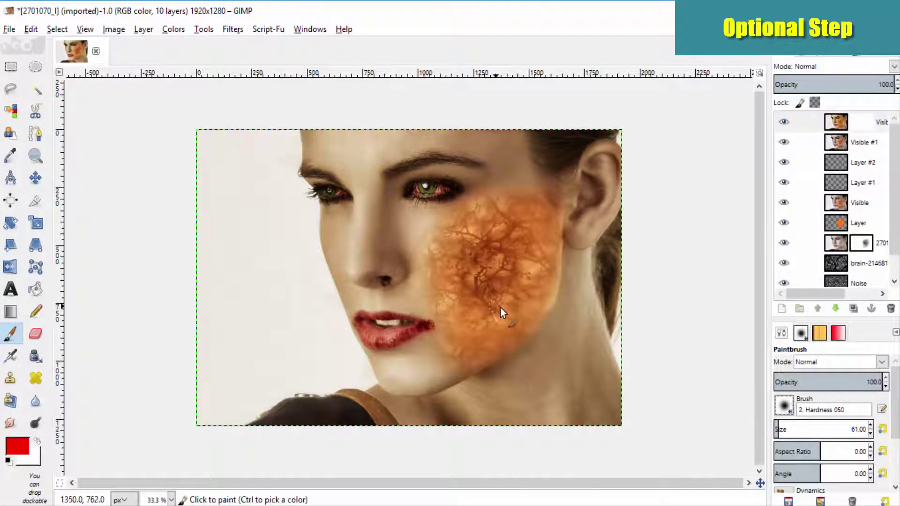
Set the brush size to about 150 and paint the mask over the veined centre of the orange cheek to reduce the color grading there.
click(819, 430)
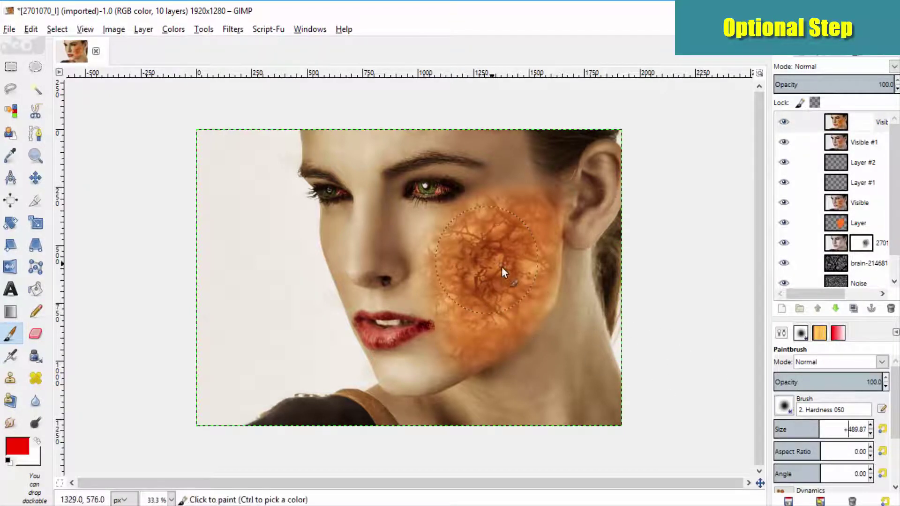
click(788, 430)
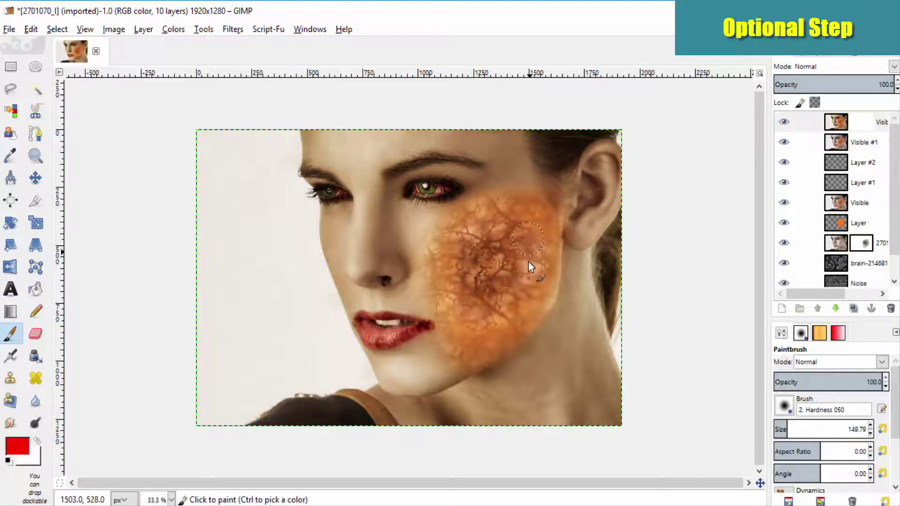
key(minus)
key(minus)
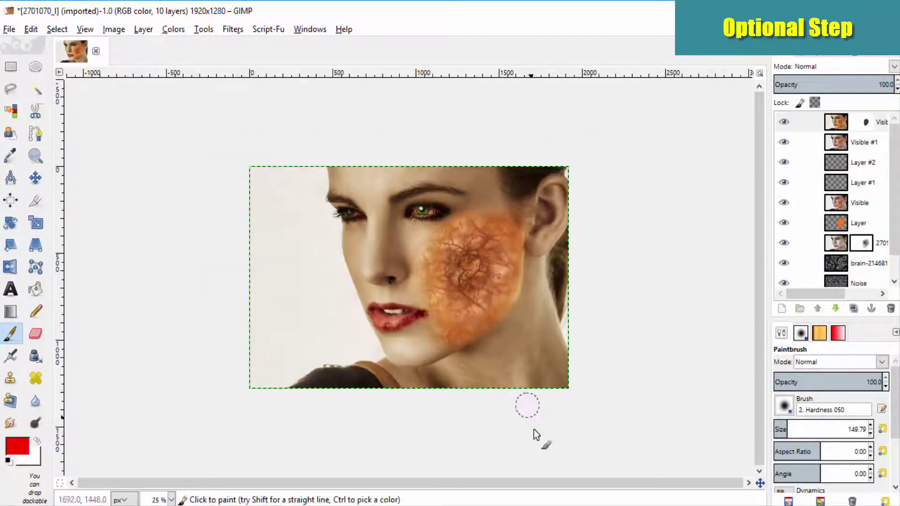